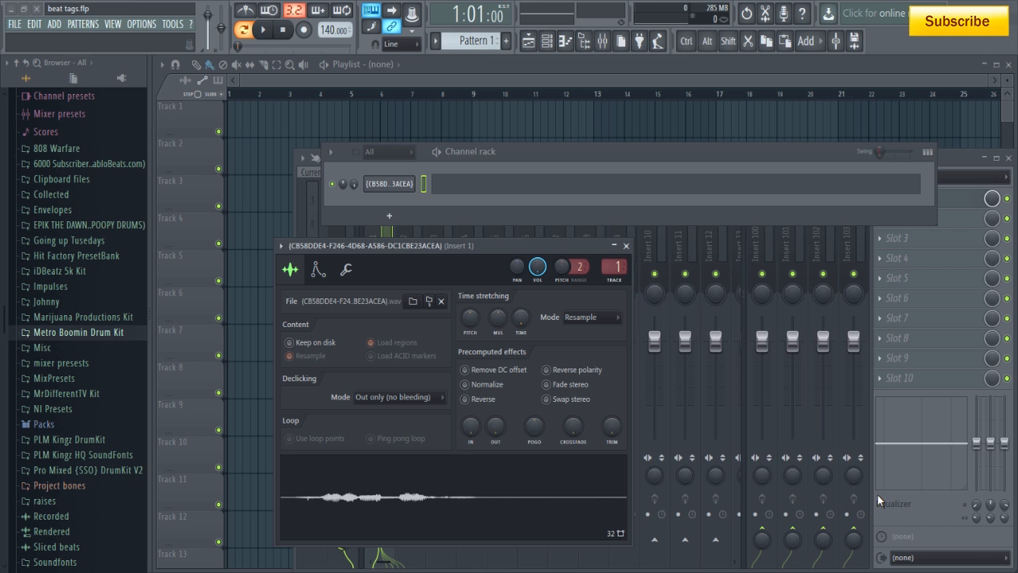
# Step: Reposition the vocal sample's channel window and the channel rack to uncover the mixer's effect slots
pyautogui.moveTo(491, 246); pyautogui.dragTo(567, 171)
pyautogui.click(470, 414)
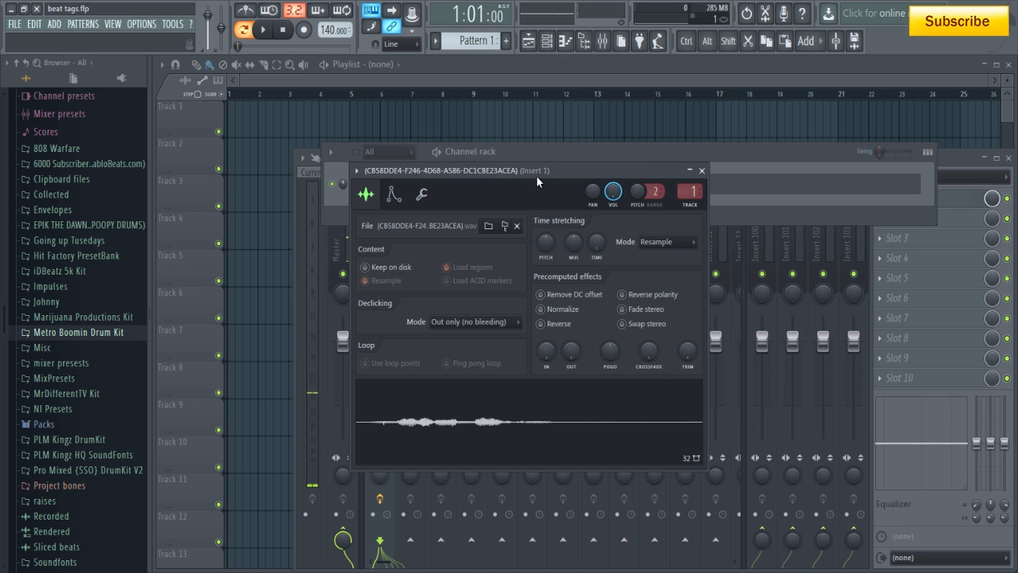
pyautogui.moveTo(536, 175); pyautogui.dragTo(529, 203)
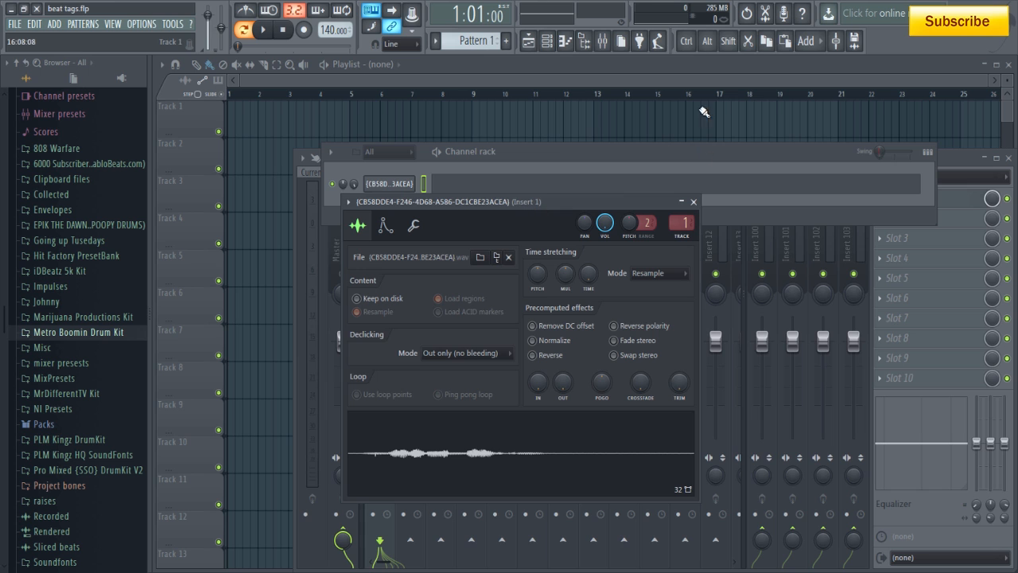
pyautogui.moveTo(521, 204); pyautogui.dragTo(553, 248)
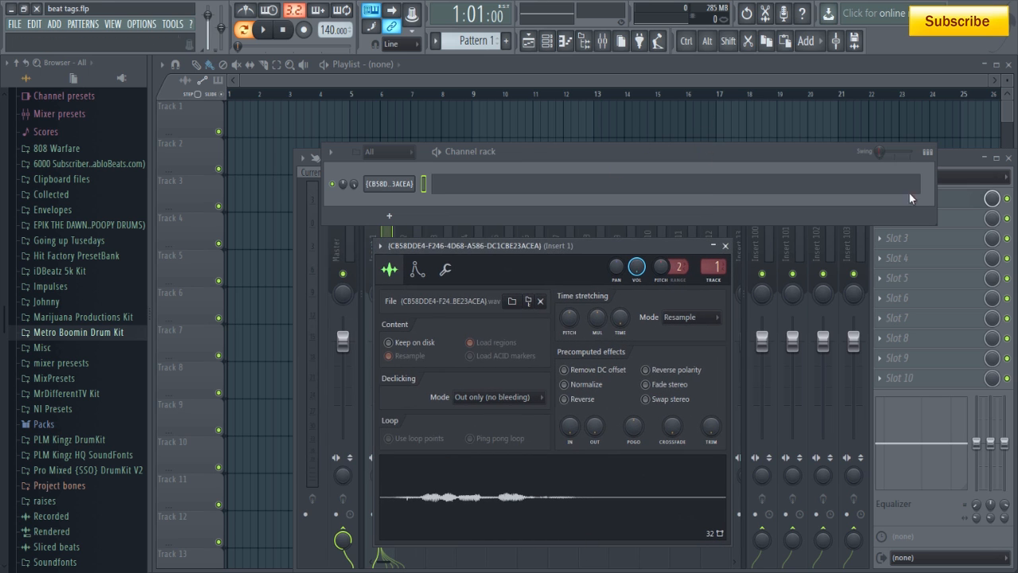
pyautogui.moveTo(820, 159); pyautogui.dragTo(672, 140)
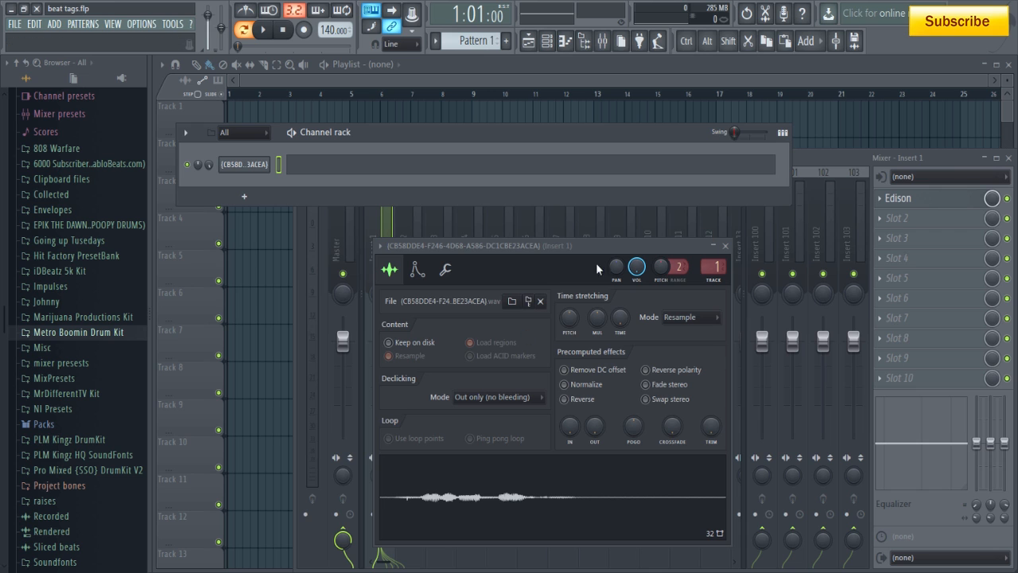
pyautogui.moveTo(590, 252); pyautogui.dragTo(583, 276)
# Step: Route the selected vocal sample channel to mixer track Insert 1
pyautogui.click(374, 239)
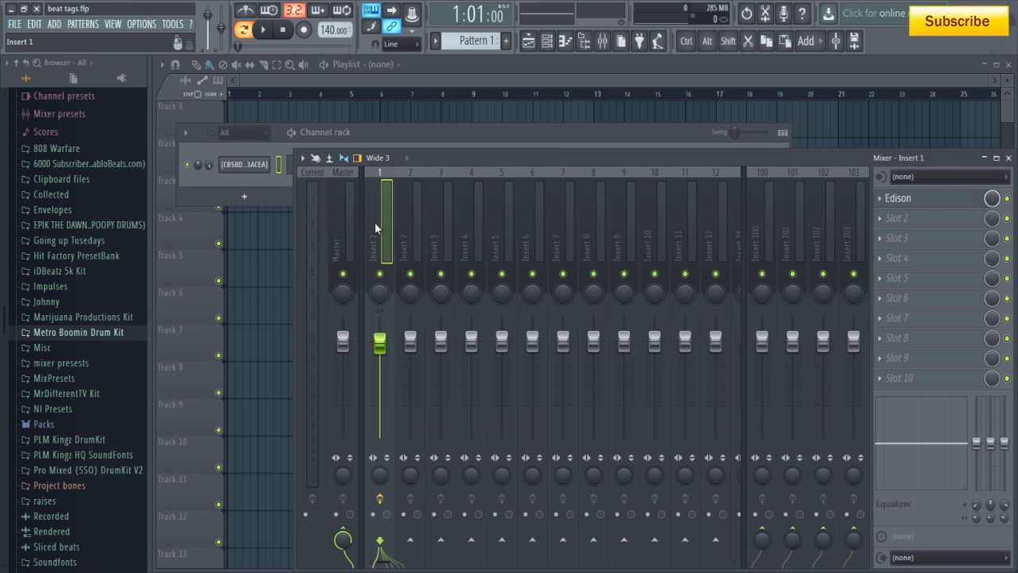
pyautogui.rightClick(375, 222)
pyautogui.moveTo(460, 245)
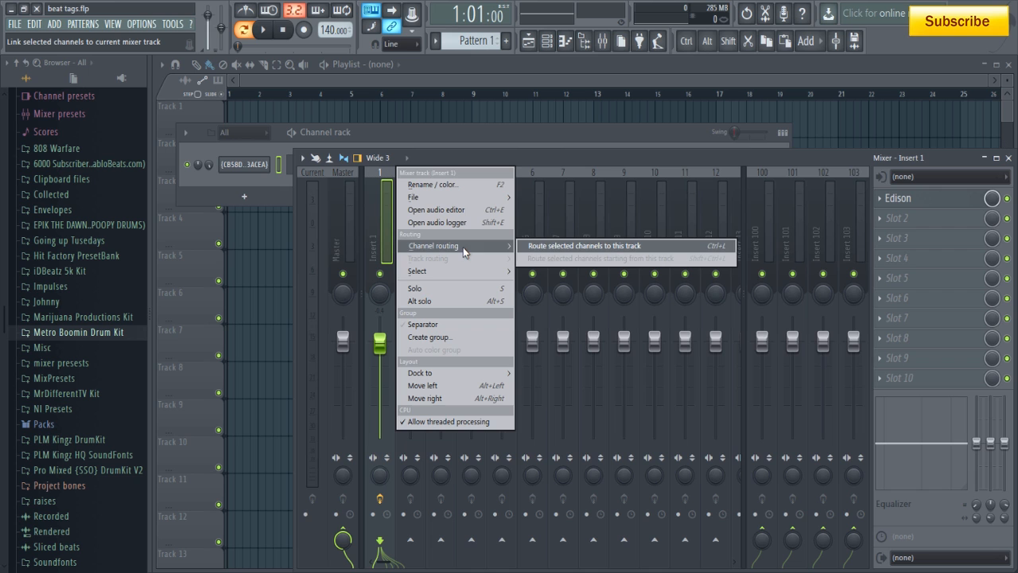
pyautogui.click(554, 245)
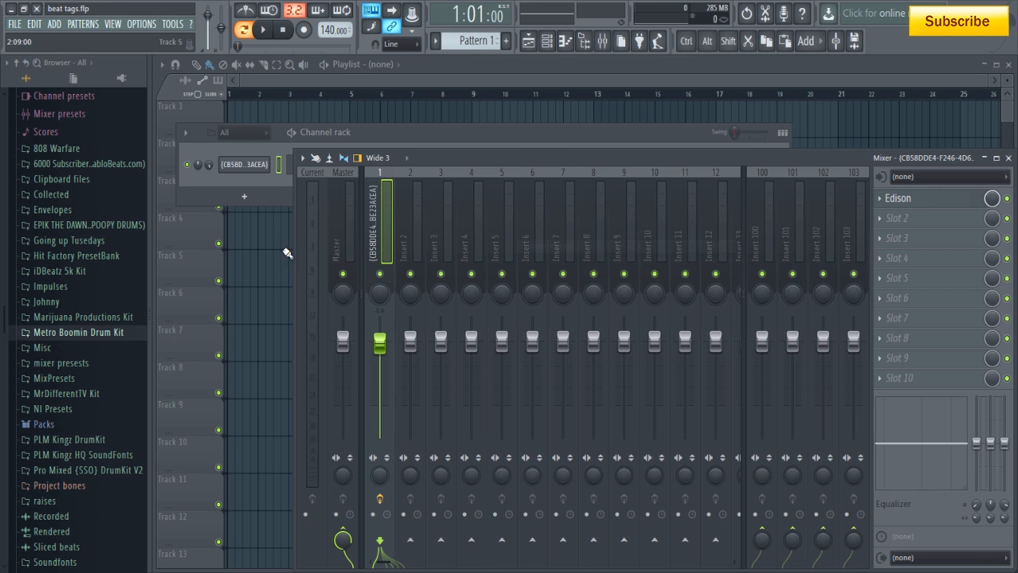
# Step: Remove Edison from the first effect slot of the vocal's mixer track
pyautogui.click(883, 199)
pyautogui.moveTo(896, 224)
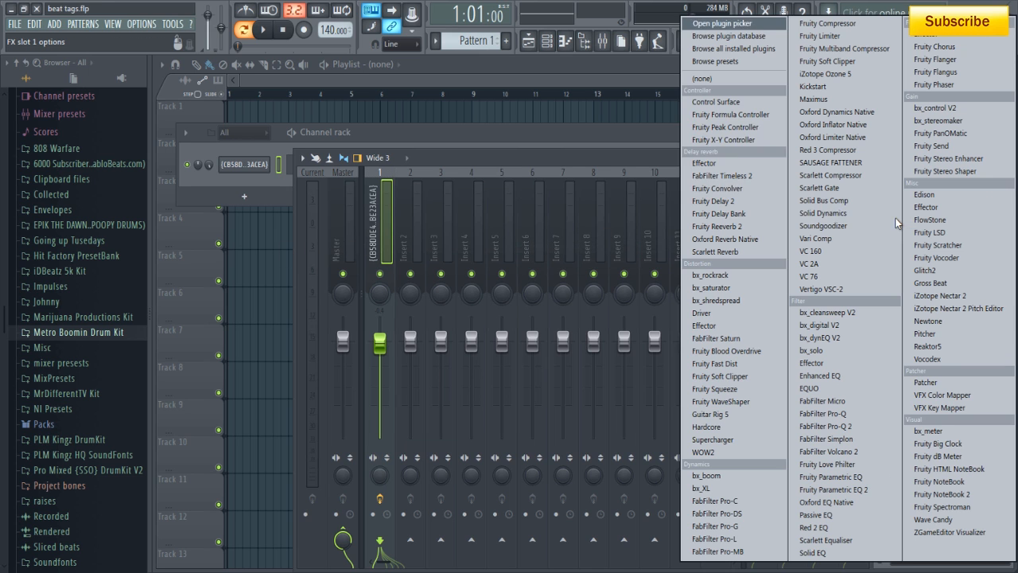
pyautogui.click(725, 81)
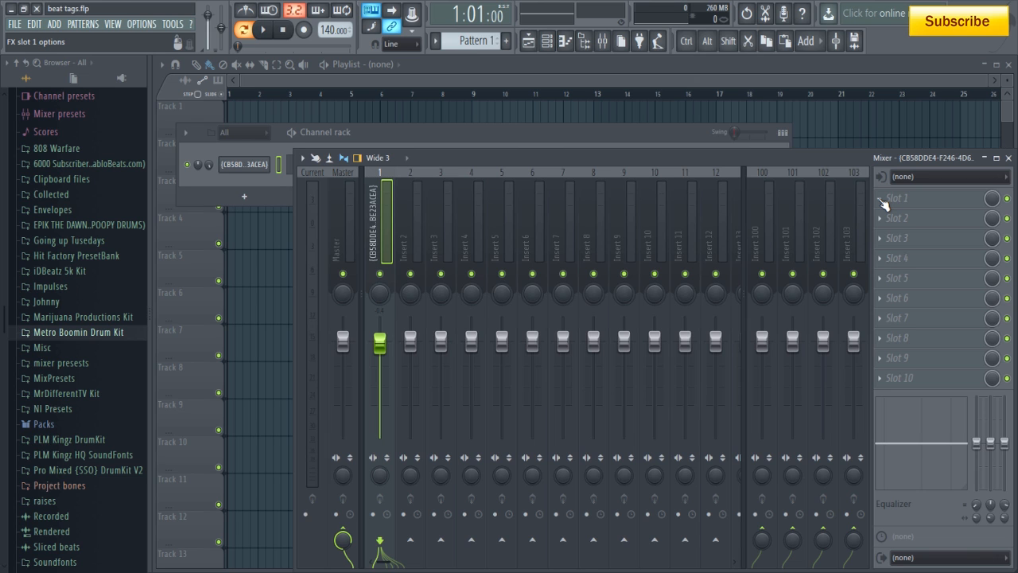
pyautogui.click(882, 201)
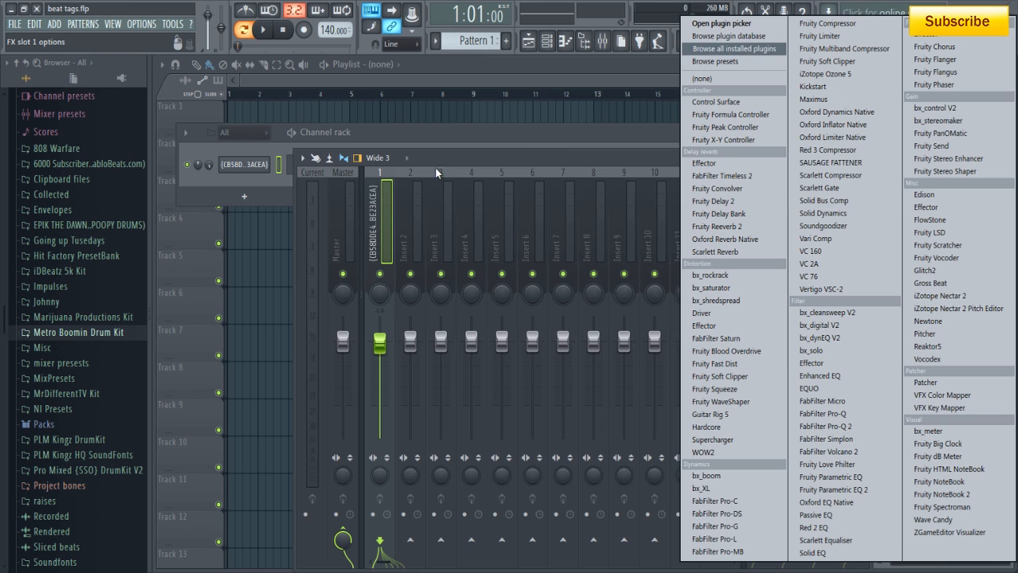
# Step: Place a C5 note at the start of Pattern 1 in the vocal channel's piano roll
pyautogui.click(279, 179)
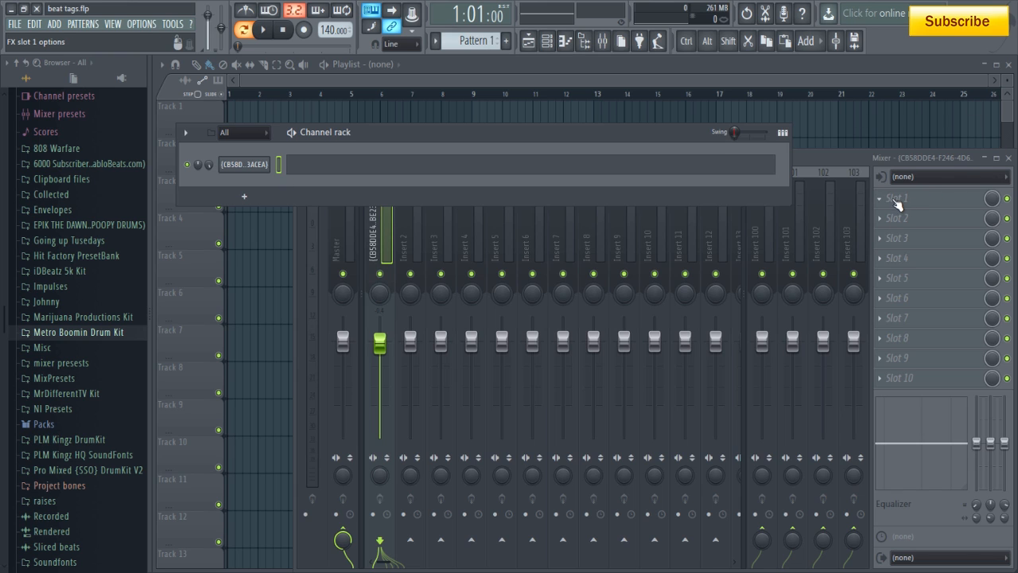
pyautogui.click(300, 167)
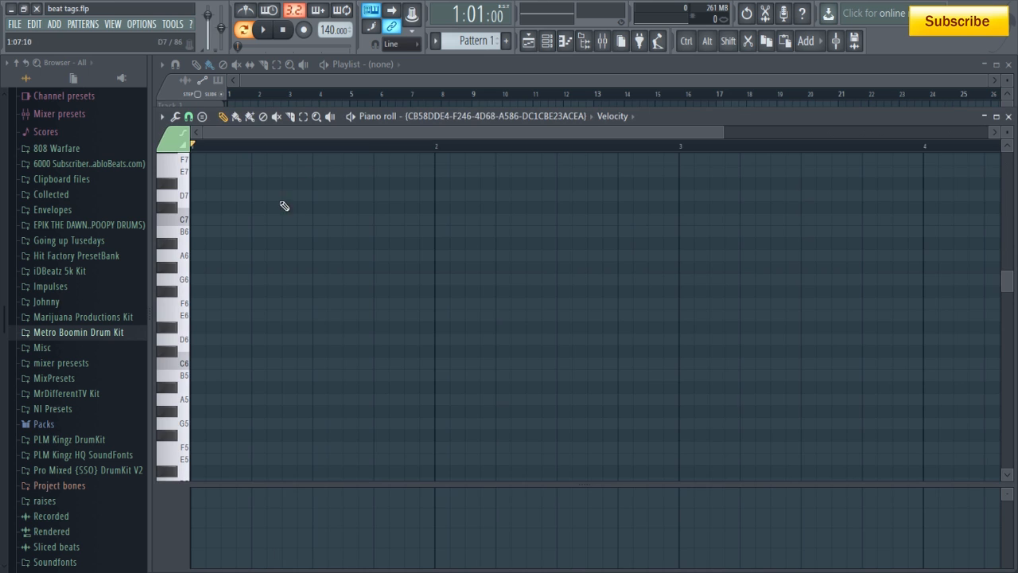
pyautogui.click(188, 363)
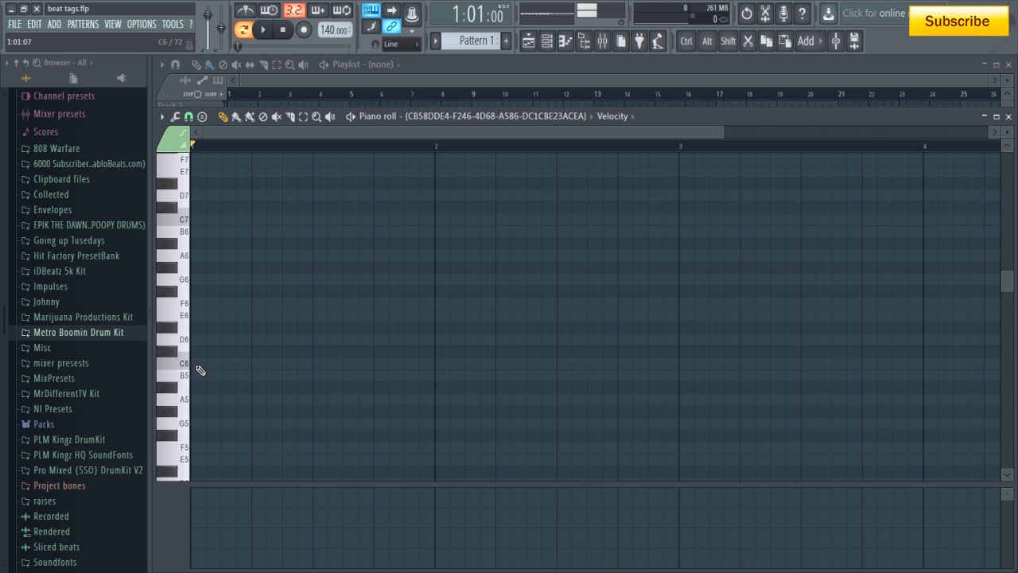
pyautogui.scroll(-5, 191, 354)
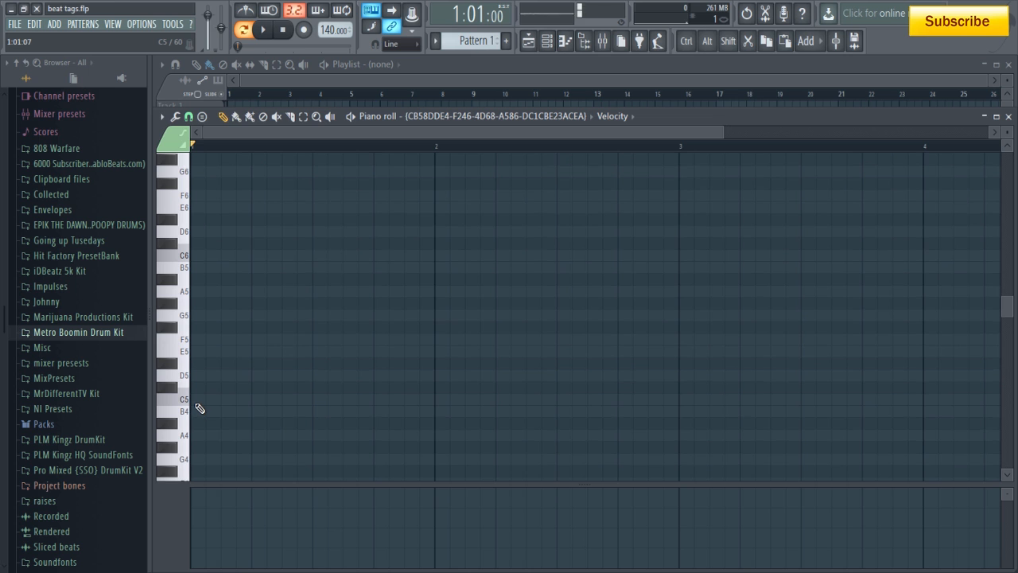
pyautogui.click(199, 404)
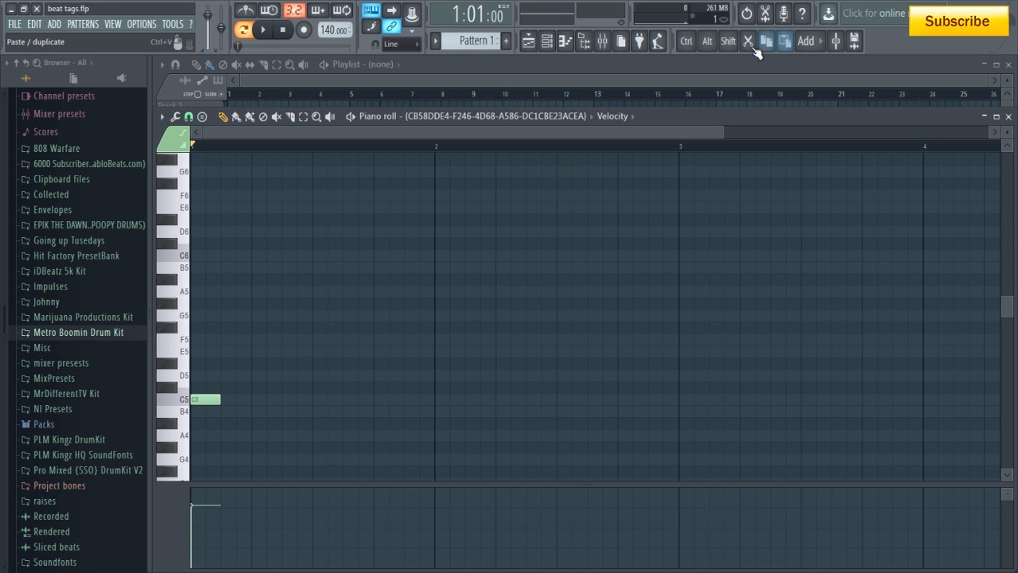
# Step: Load Fruity Parametric EQ 2 into slot 1 of the vocal's mixer track and switch it to the preset after Default
pyautogui.click(547, 41)
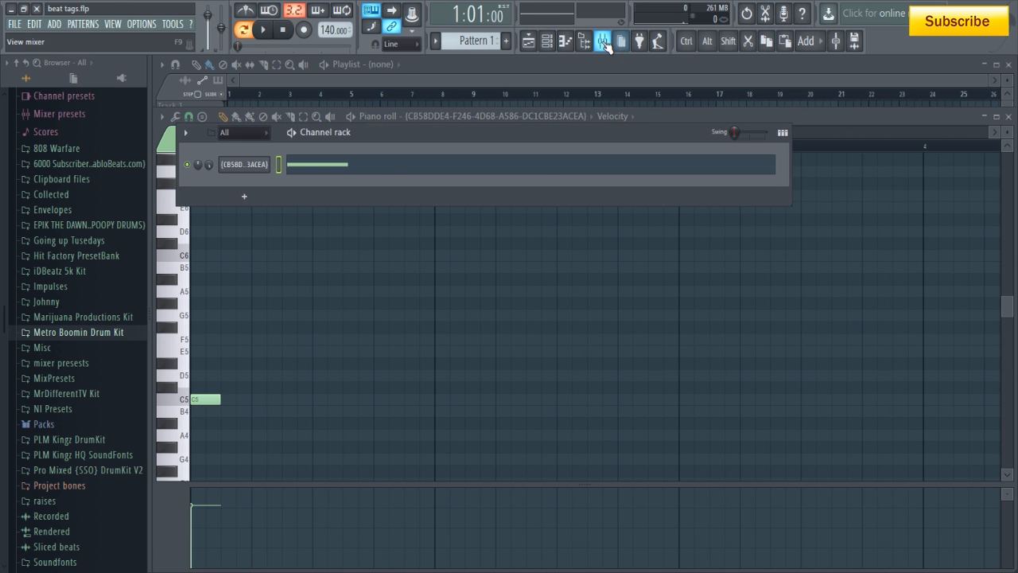
pyautogui.click(584, 42)
pyautogui.click(906, 196)
pyautogui.click(853, 491)
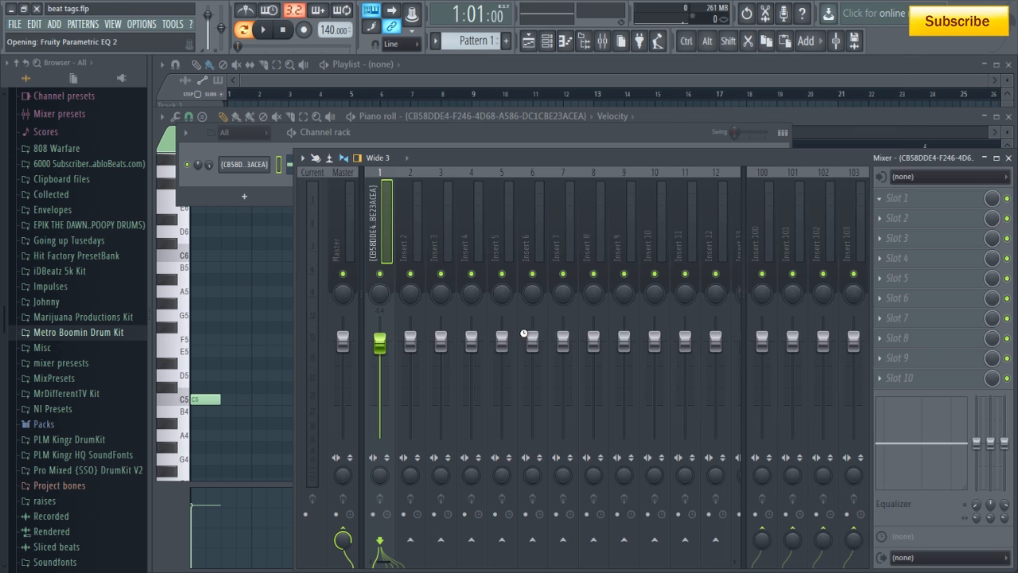
pyautogui.click(803, 231)
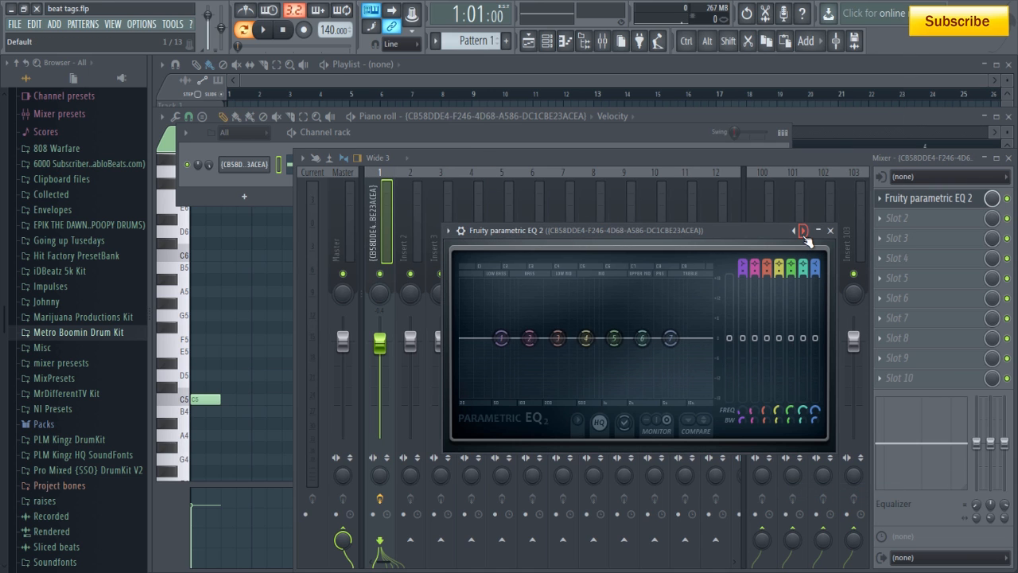
pyautogui.moveTo(600, 230); pyautogui.dragTo(628, 231)
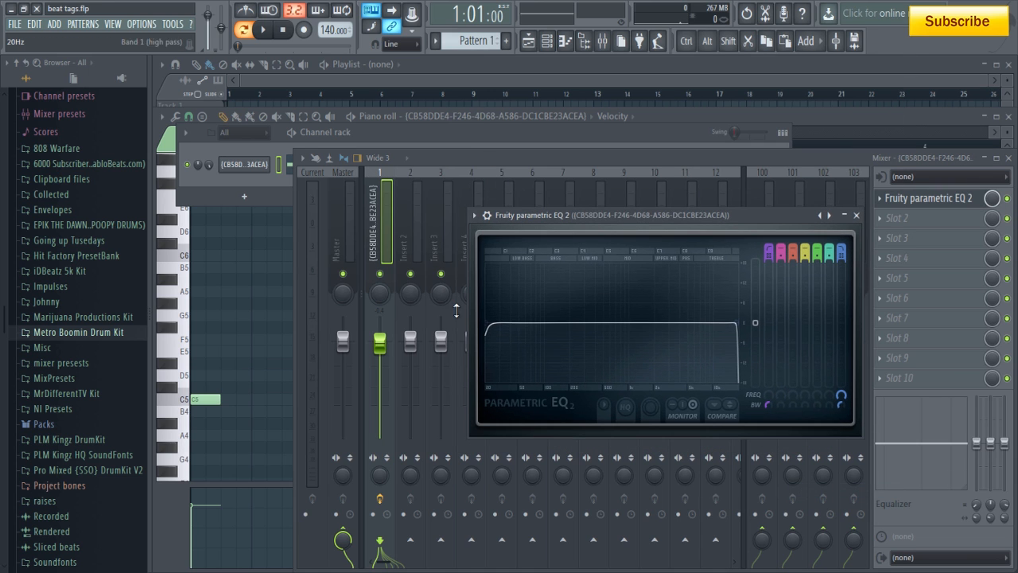
# Step: Play the vocal and raise the EQ's band 1 high-pass cutoff to about 90 Hz
pyautogui.click(264, 31)
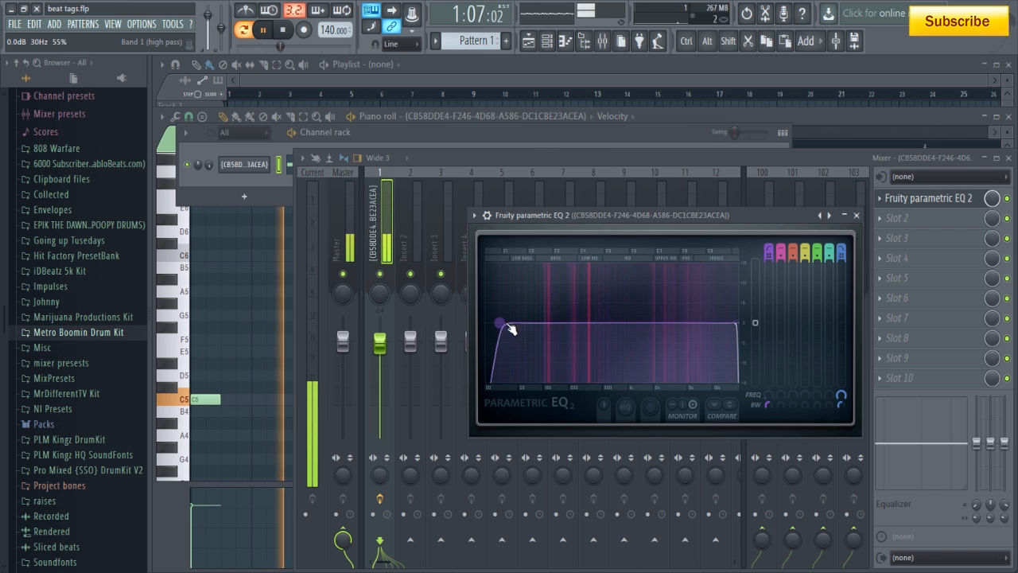
pyautogui.moveTo(492, 328); pyautogui.dragTo(518, 315)
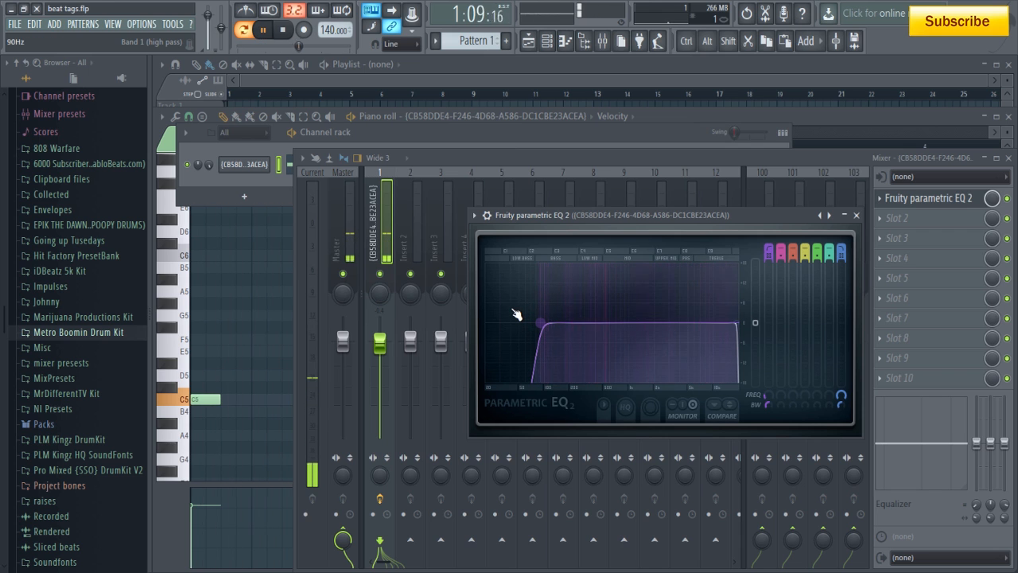
pyautogui.press('space')
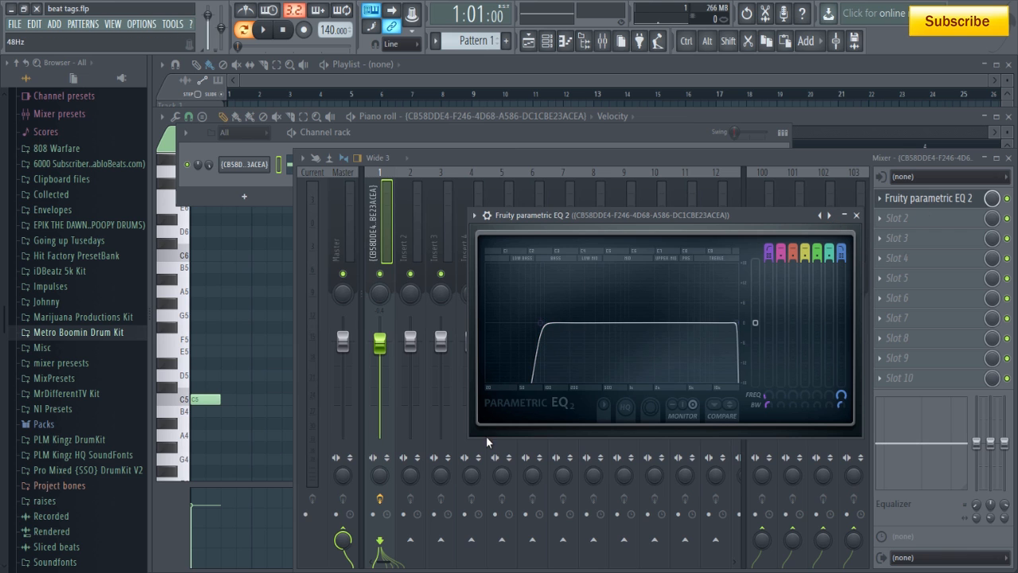
# Step: Add a second Fruity Parametric EQ 2 in slot 2 and move its window clear of the vocal's mixer track
pyautogui.click(915, 222)
pyautogui.click(864, 485)
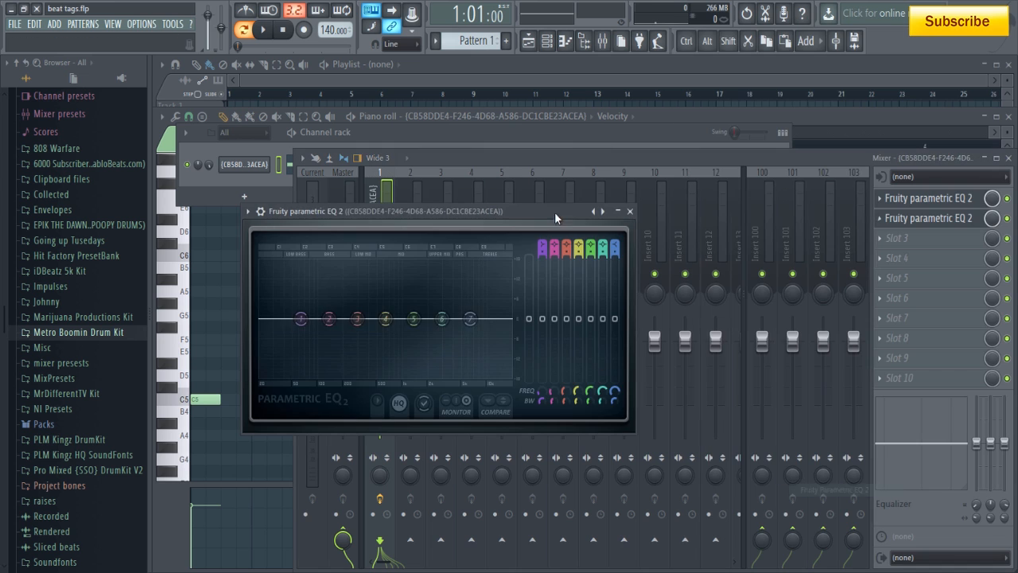
pyautogui.moveTo(494, 210); pyautogui.dragTo(698, 197)
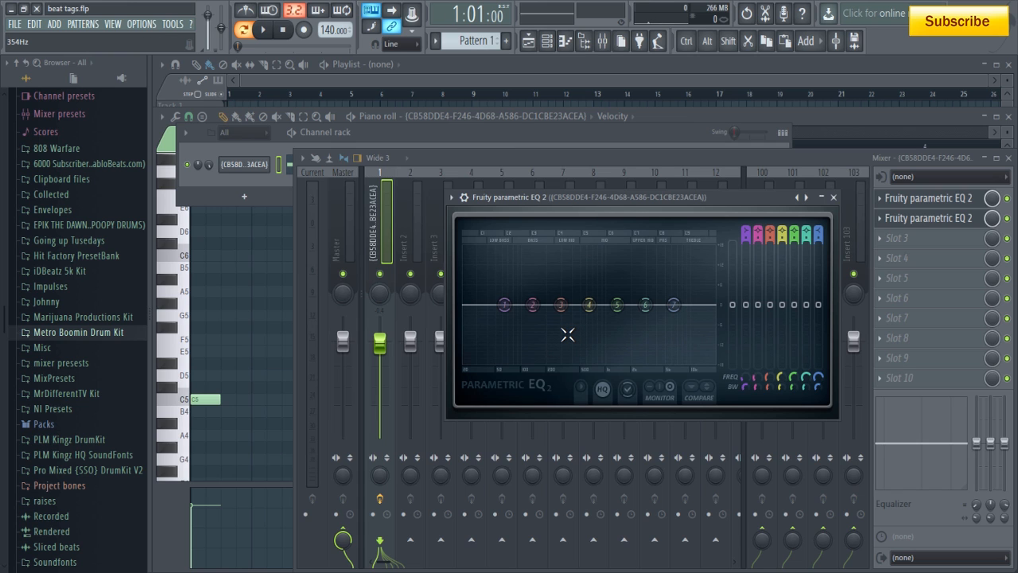
# Step: Sweep a narrow boost on band 3 to about 477 Hz during playback and lower it into a cut of about -10.6 dB
pyautogui.press('space')
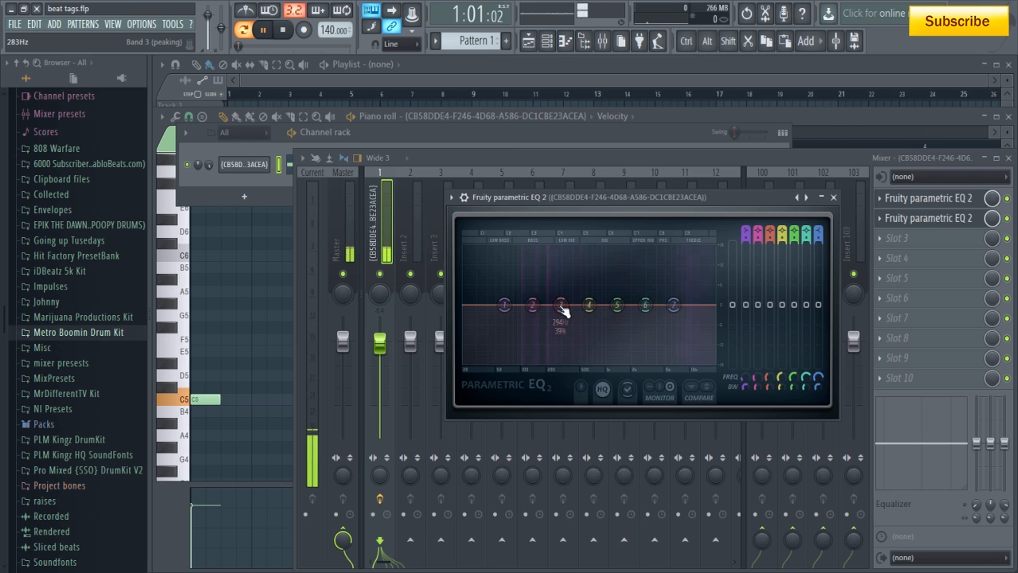
pyautogui.moveTo(560, 314); pyautogui.dragTo(591, 195)
pyautogui.press('space')
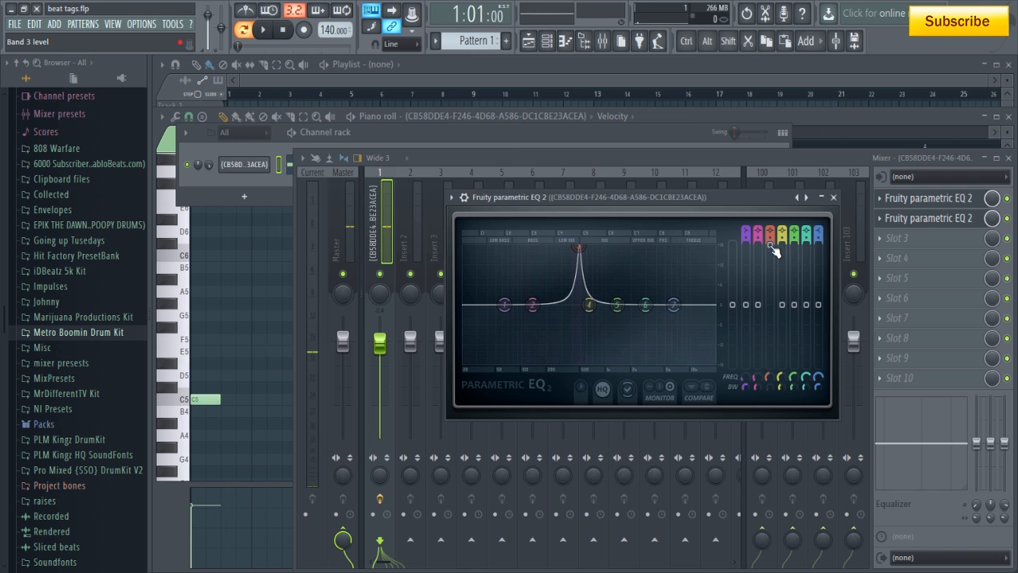
pyautogui.moveTo(770, 249); pyautogui.dragTo(766, 262)
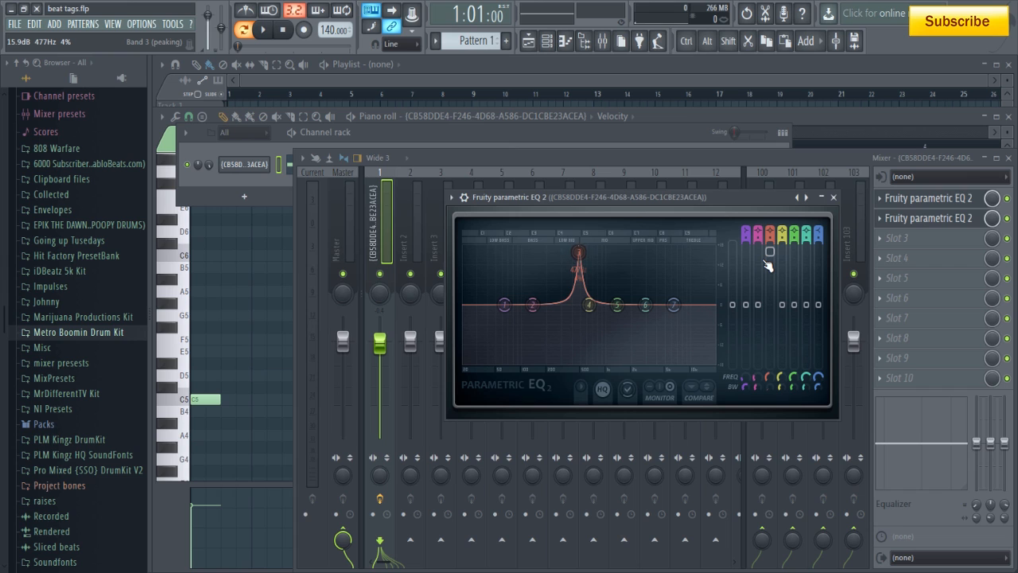
pyautogui.moveTo(767, 266); pyautogui.dragTo(718, 465)
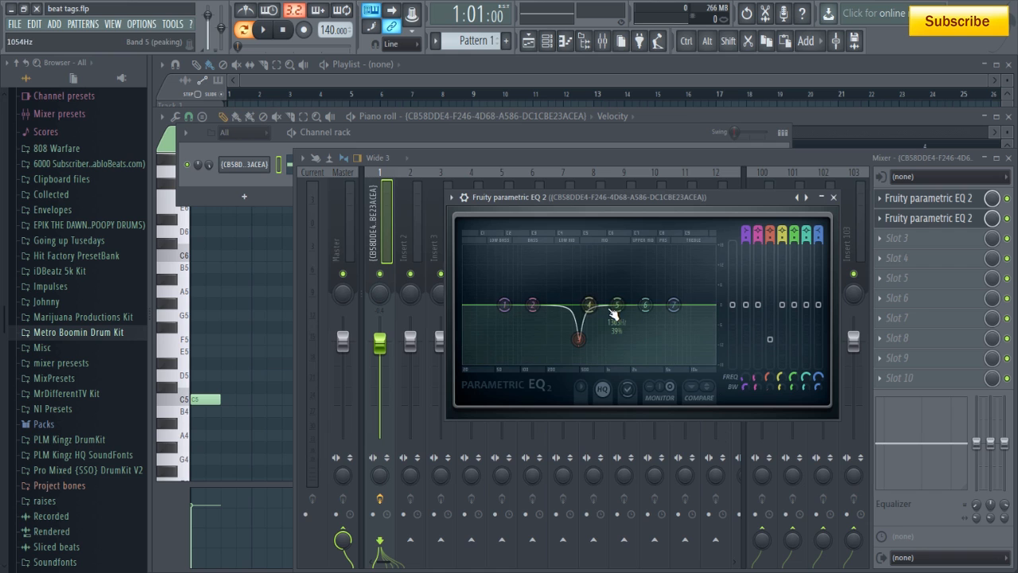
pyautogui.moveTo(616, 304); pyautogui.dragTo(624, 263)
pyautogui.scroll(-5, 624, 263)
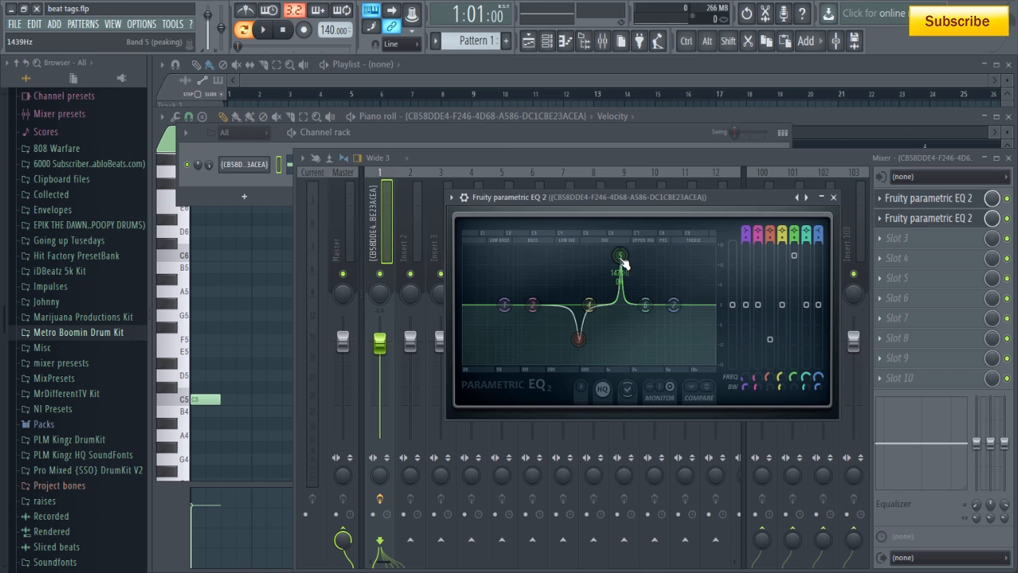
pyautogui.rightClick(624, 263)
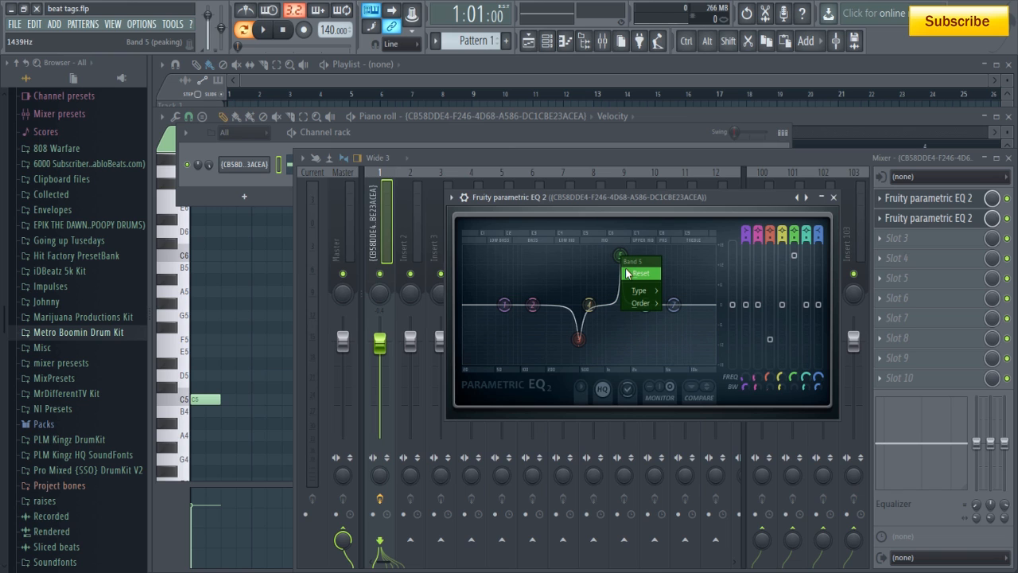
pyautogui.click(628, 273)
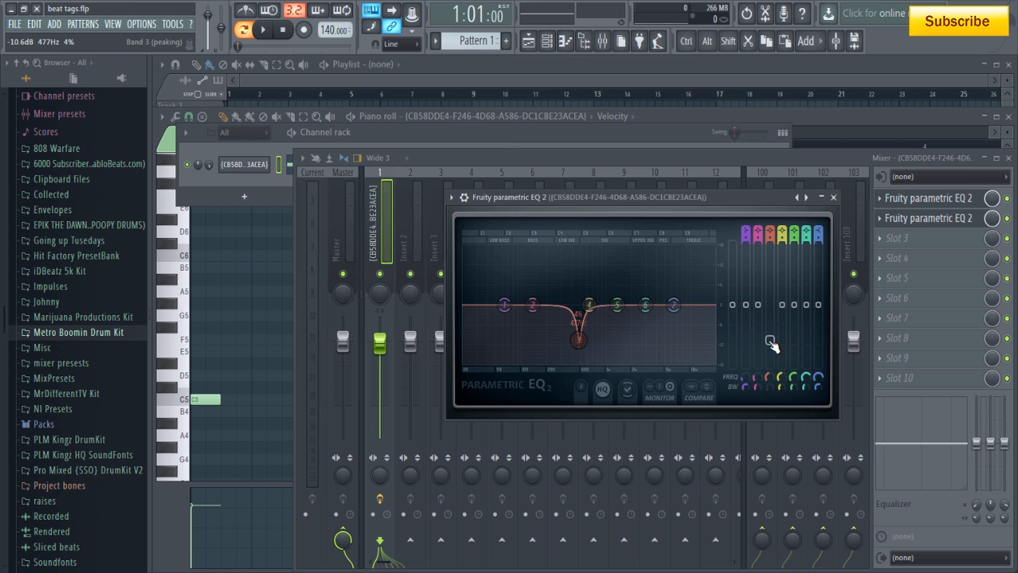
# Step: Set the level of the band 3 cut at 477 Hz to about -6 dB
pyautogui.moveTo(771, 344); pyautogui.dragTo(767, 251)
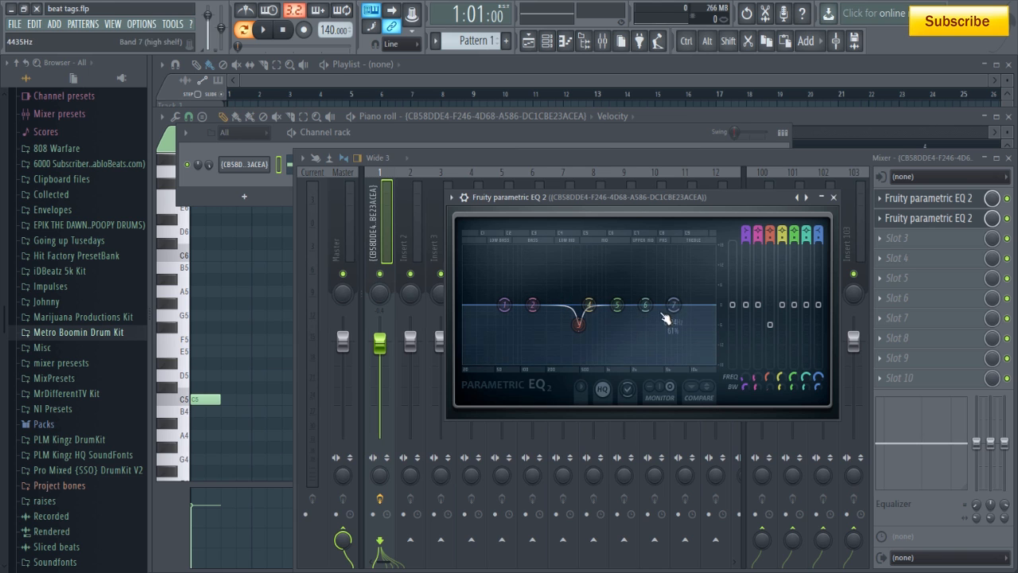
# Step: Make a narrow band 5 cut at about 1478 Hz, matching band 3's depth, and narrow band 3's bandwidth to 0%
pyautogui.press('space')
pyautogui.moveTo(625, 313); pyautogui.dragTo(623, 233)
pyautogui.scroll(-5, 627, 257)
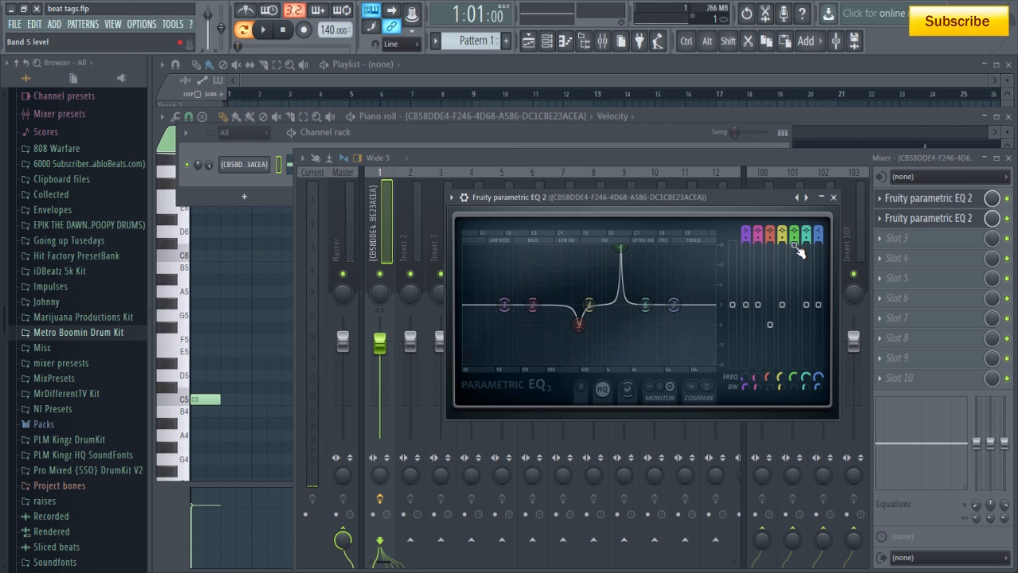
pyautogui.moveTo(799, 251); pyautogui.dragTo(776, 472)
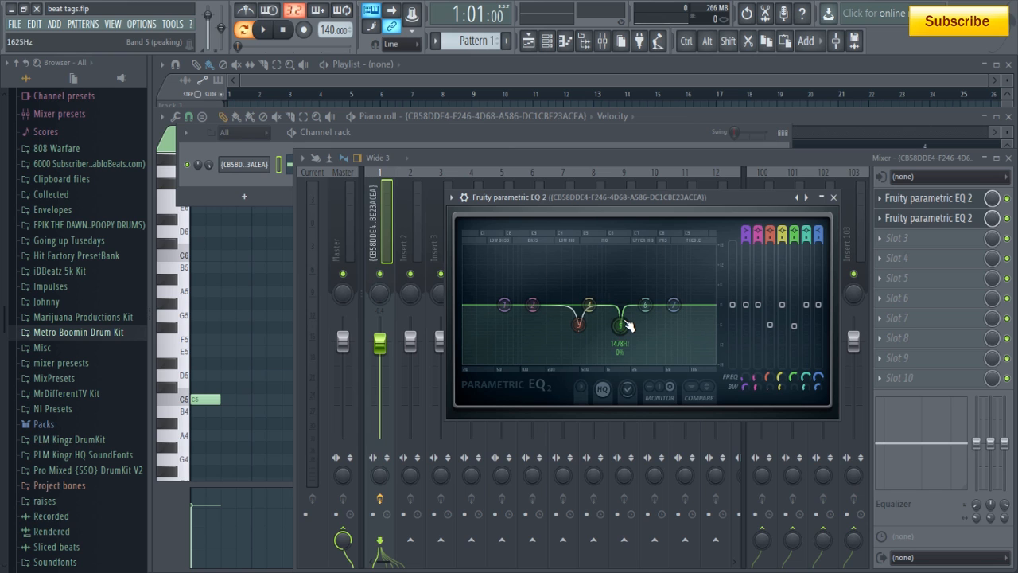
pyautogui.scroll(-3, 589, 337)
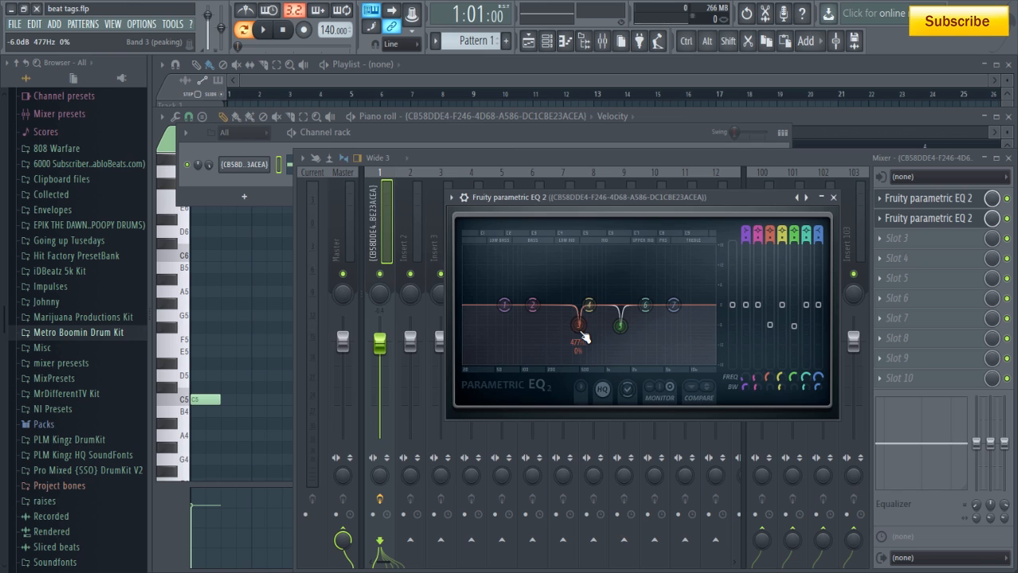
# Step: Try a wider 5% bandwidth on the band 3 cut, then narrow it back to 0%
pyautogui.scroll(3, 585, 336)
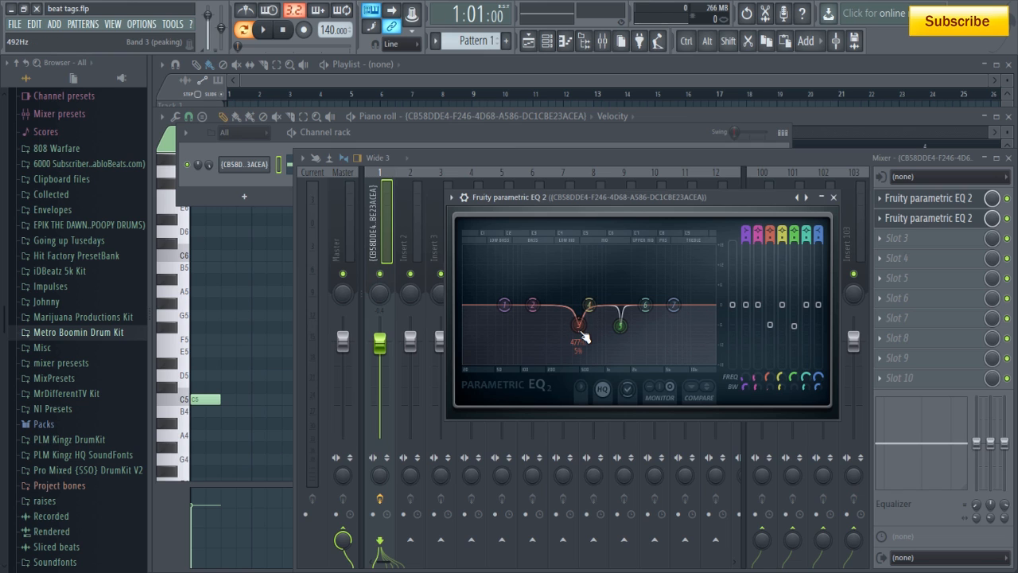
pyautogui.scroll(-3, 586, 338)
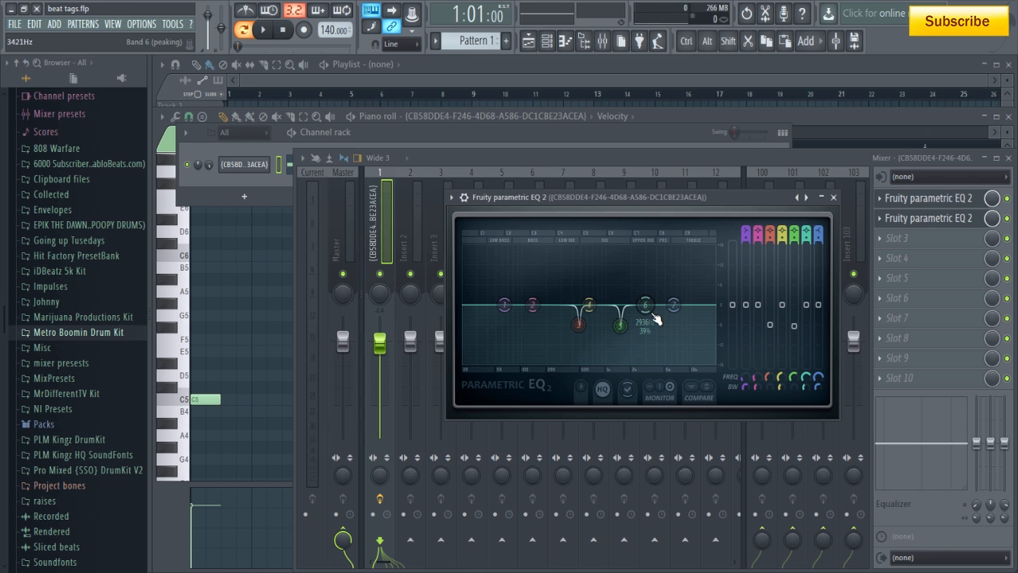
# Step: Sweep a narrow band 6 boost into the treble range during playback and lower it into a cut matching bands 3 and 5
pyautogui.press('space')
pyautogui.moveTo(656, 320); pyautogui.dragTo(688, 251)
pyautogui.scroll(-8, 670, 255)
pyautogui.press('space')
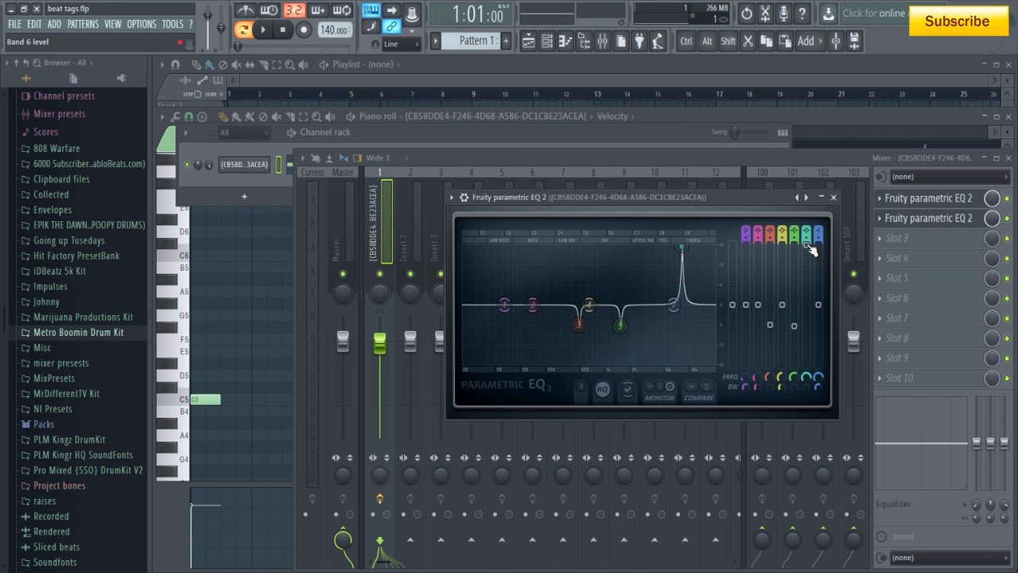
pyautogui.moveTo(811, 250); pyautogui.dragTo(829, 415)
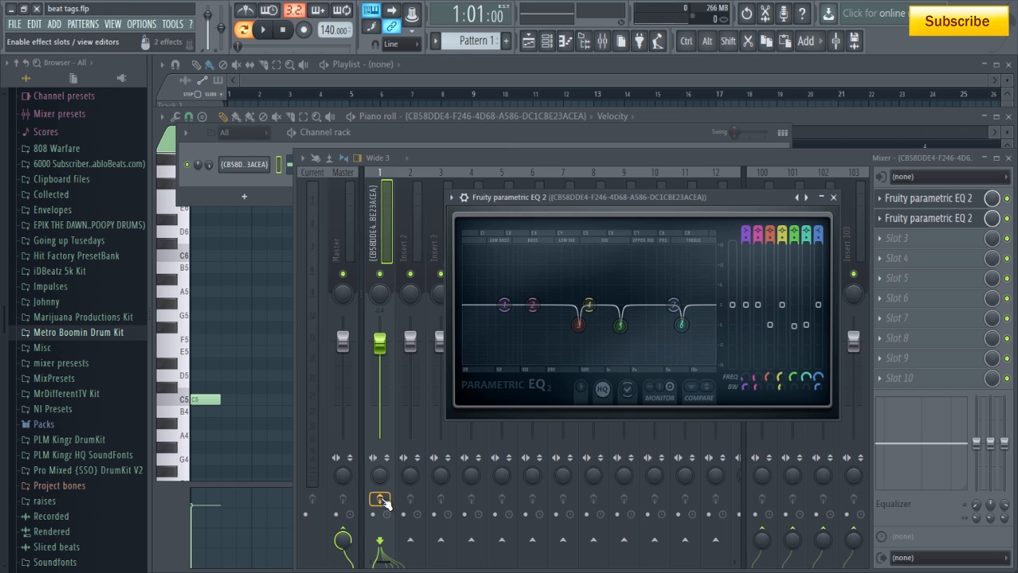
# Step: Compare the vocal with and without the track's effects by toggling all its effect slots during playback
pyautogui.press('space')
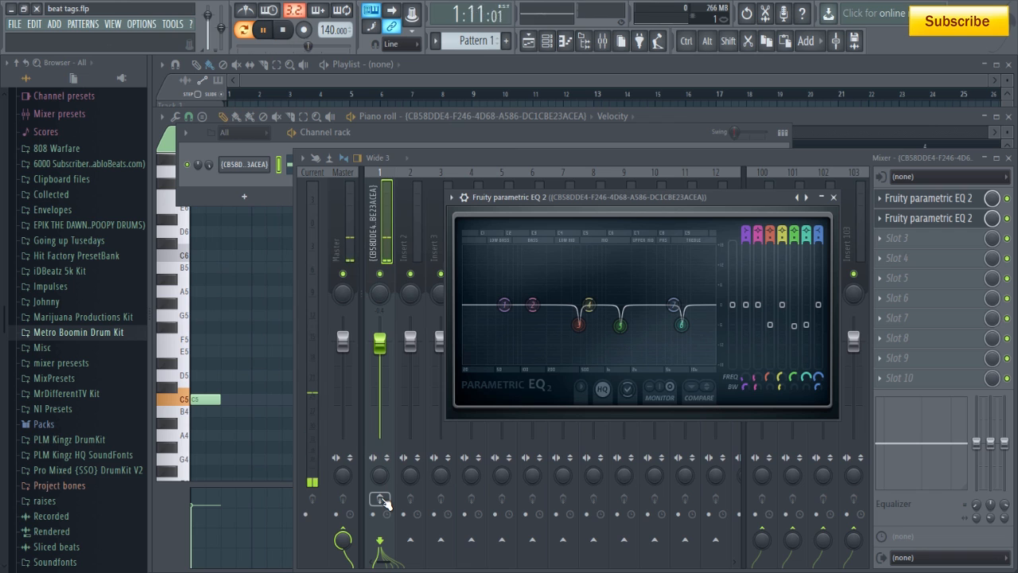
pyautogui.press('space')
pyautogui.press('space')
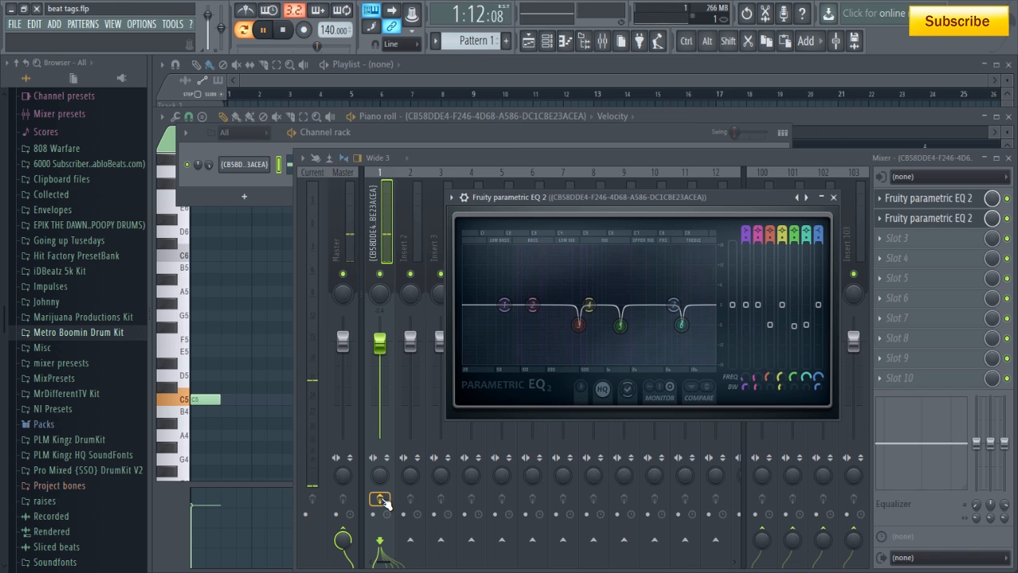
pyautogui.click(383, 500)
pyautogui.click(384, 500)
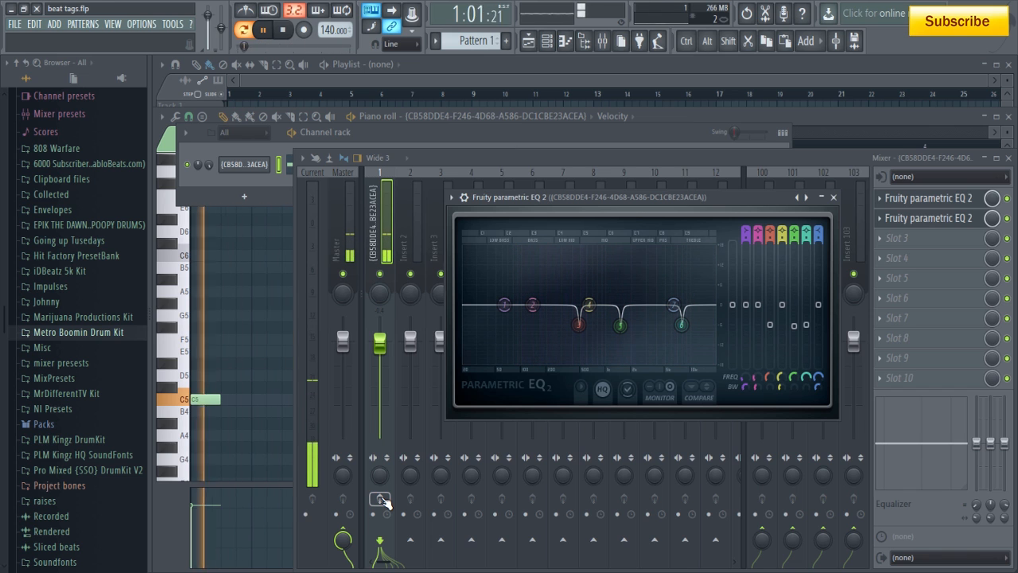
pyautogui.click(384, 501)
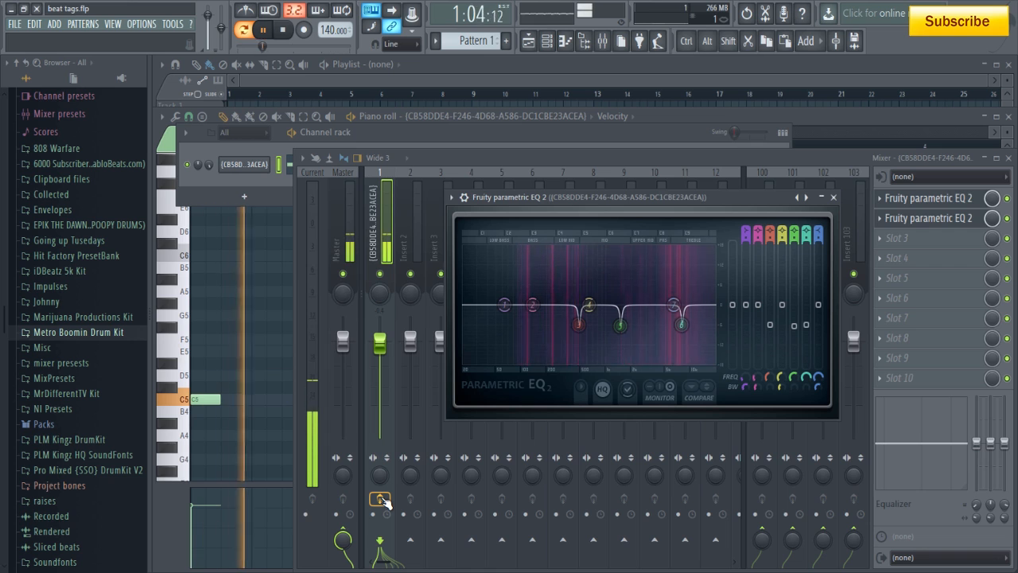
pyautogui.press('space')
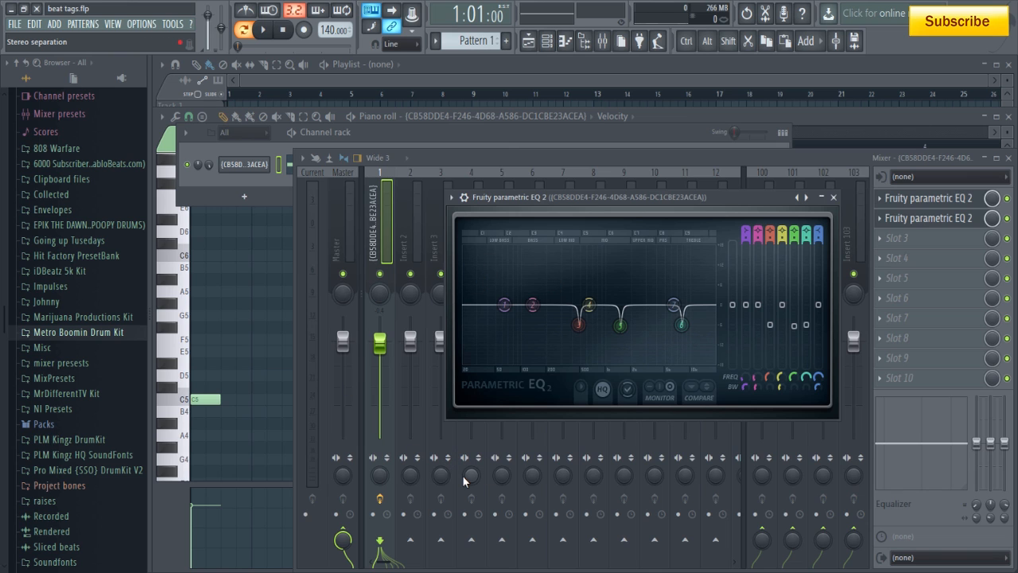
# Step: Load the VC 2A compressor into slot 3 and move its window clear of the vocal's mixer track
pyautogui.click(917, 242)
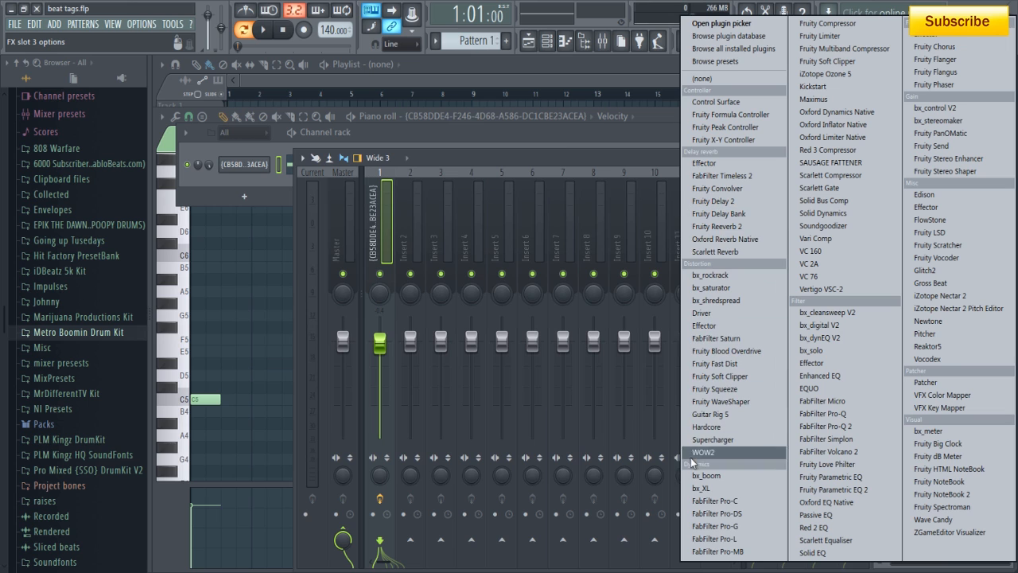
pyautogui.click(820, 264)
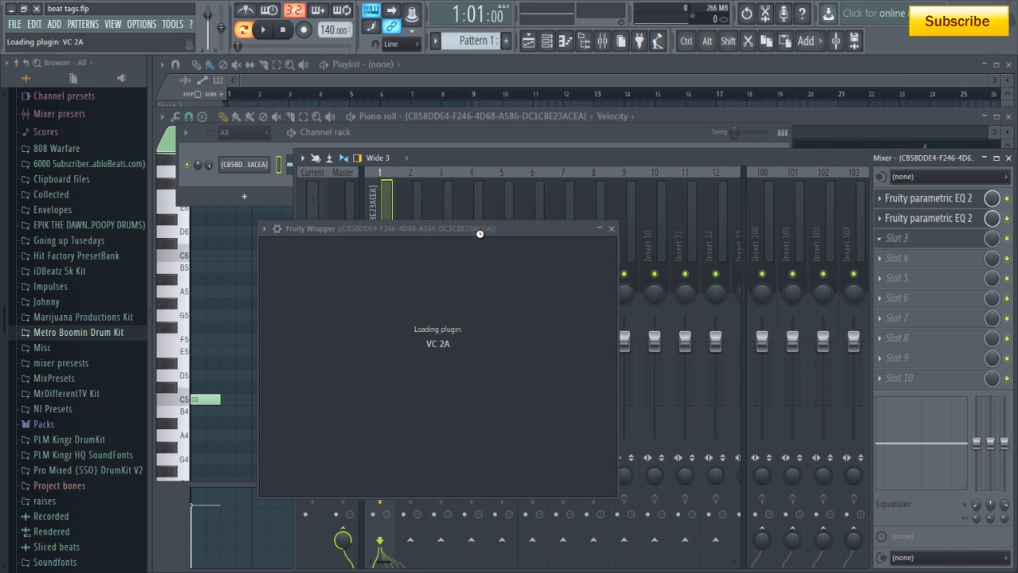
pyautogui.moveTo(489, 226); pyautogui.dragTo(632, 190)
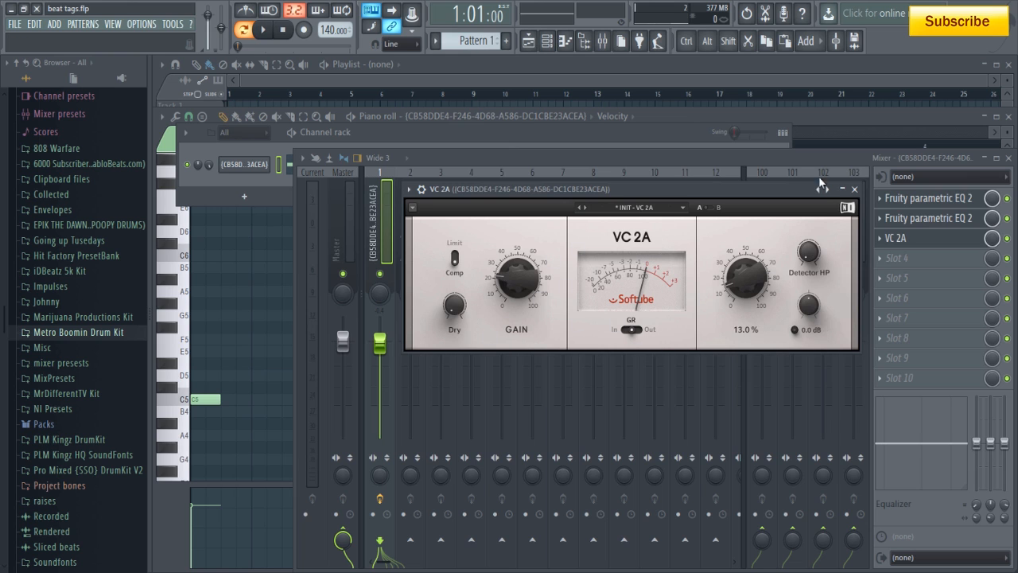
# Step: Raise the VC 2A's Peak Reduction to 70% while the vocal plays
pyautogui.moveTo(749, 292); pyautogui.dragTo(749, 290)
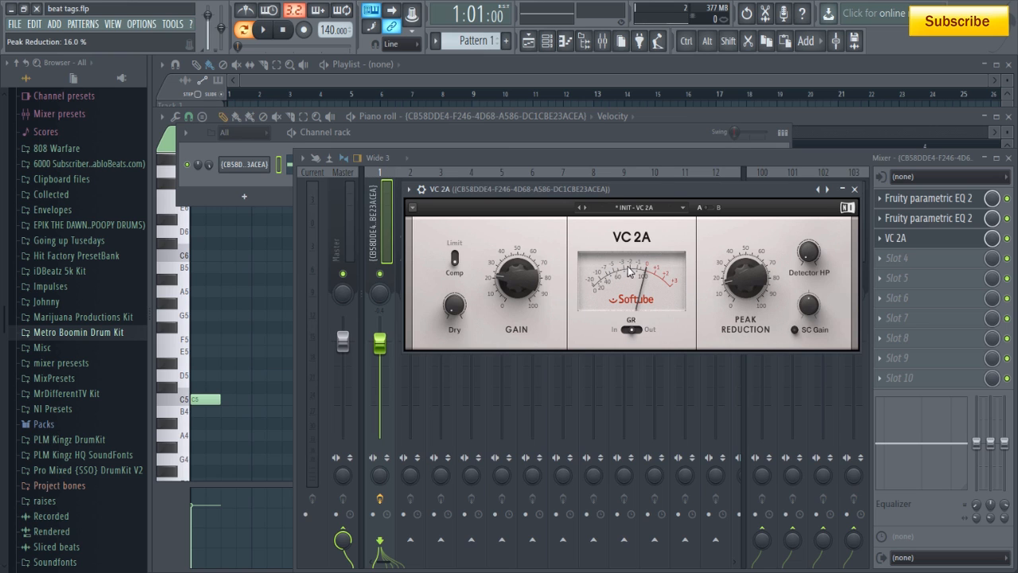
pyautogui.moveTo(736, 279)
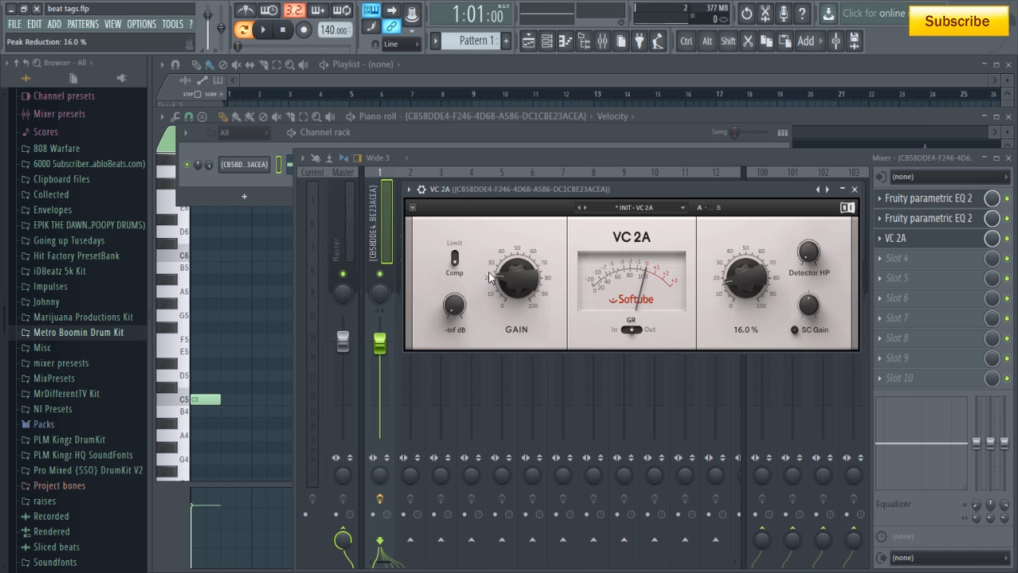
pyautogui.press('space')
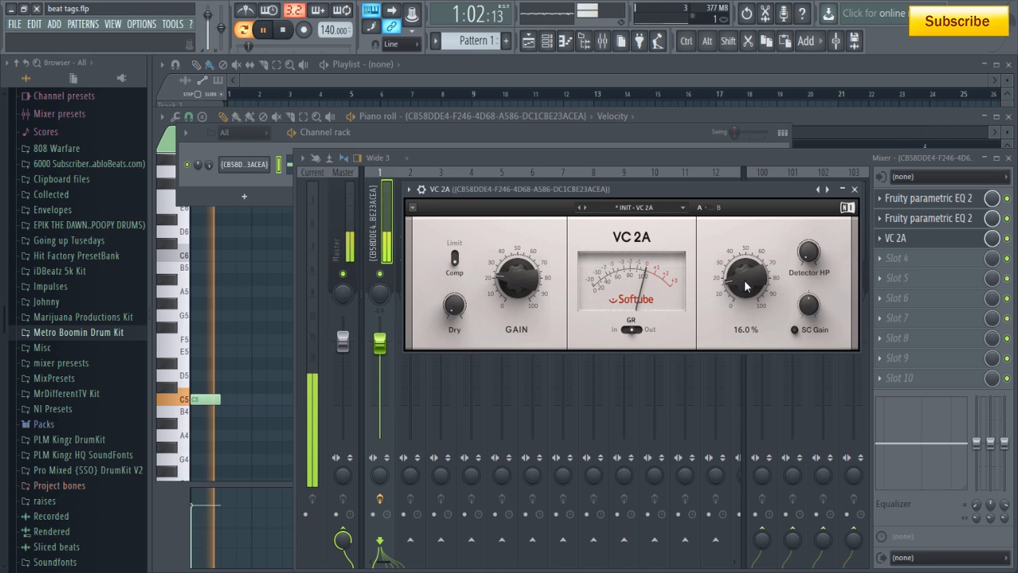
pyautogui.scroll(5, 746, 286)
pyautogui.scroll(4, 745, 286)
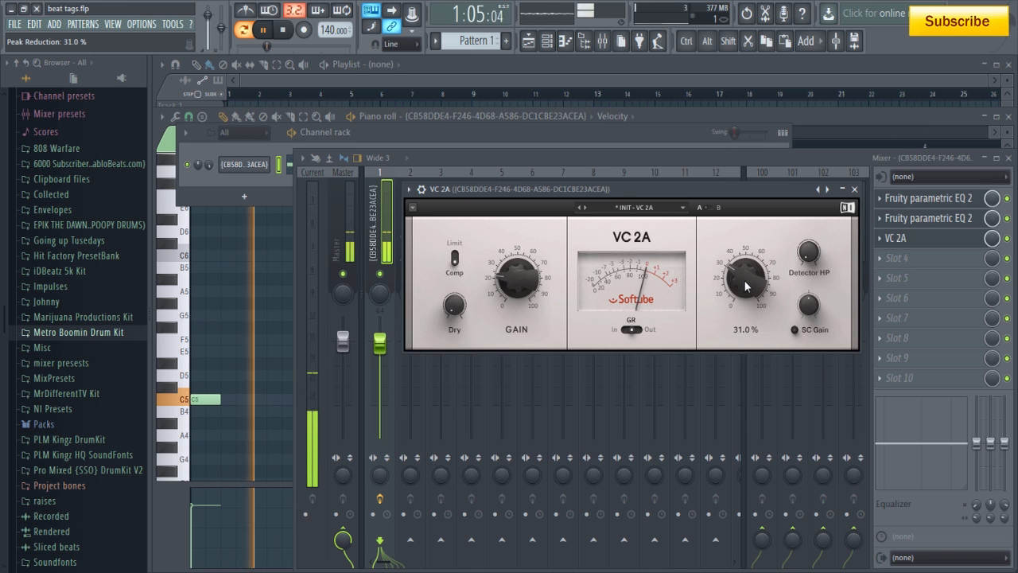
pyautogui.scroll(3, 745, 284)
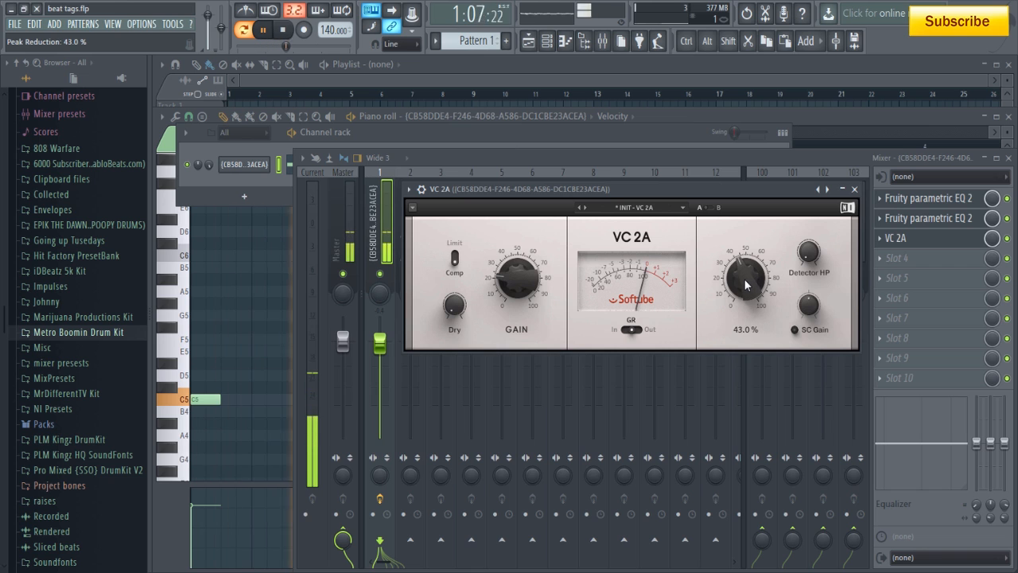
pyautogui.scroll(4, 745, 284)
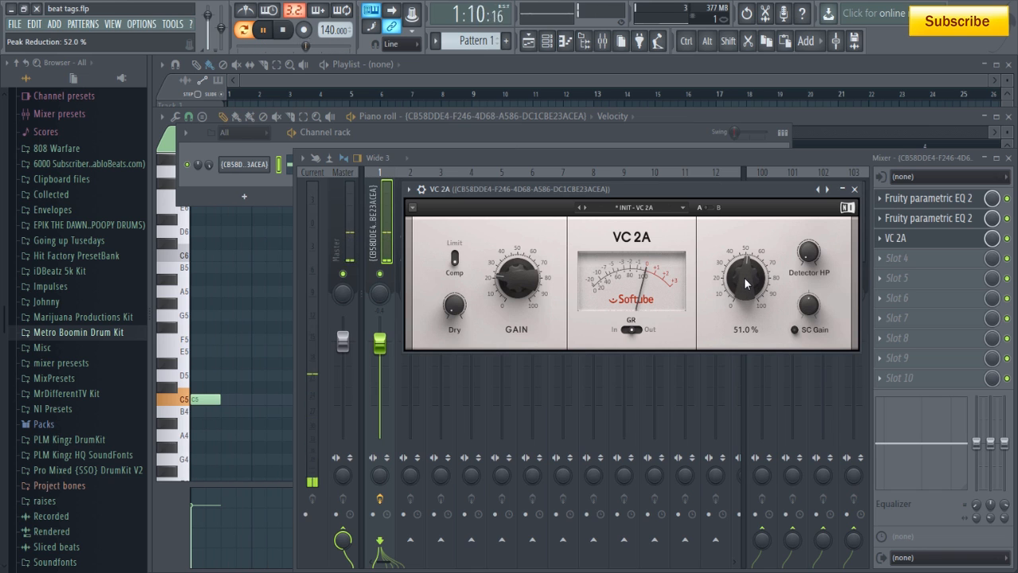
pyautogui.scroll(2, 744, 277)
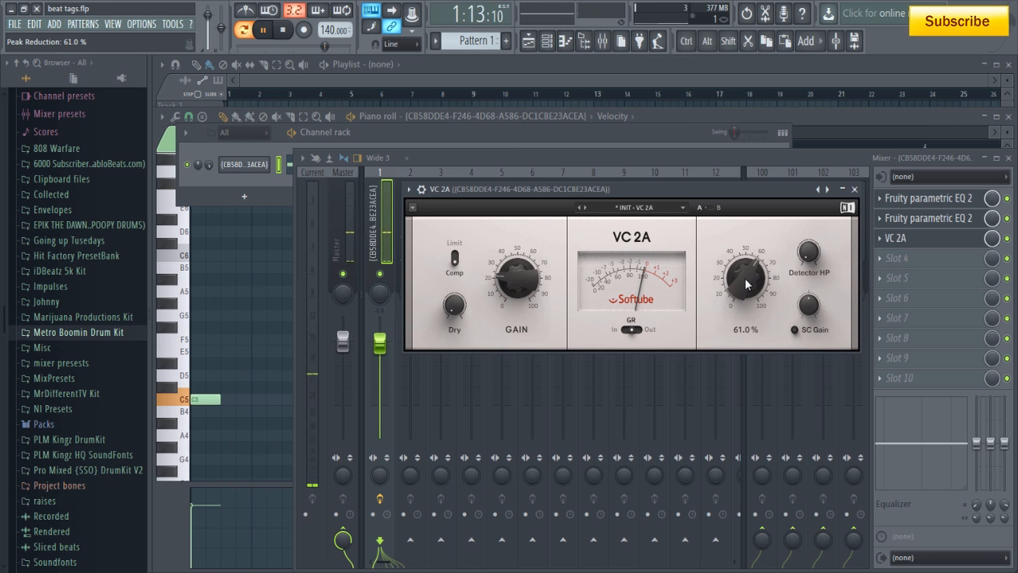
pyautogui.scroll(1, 745, 284)
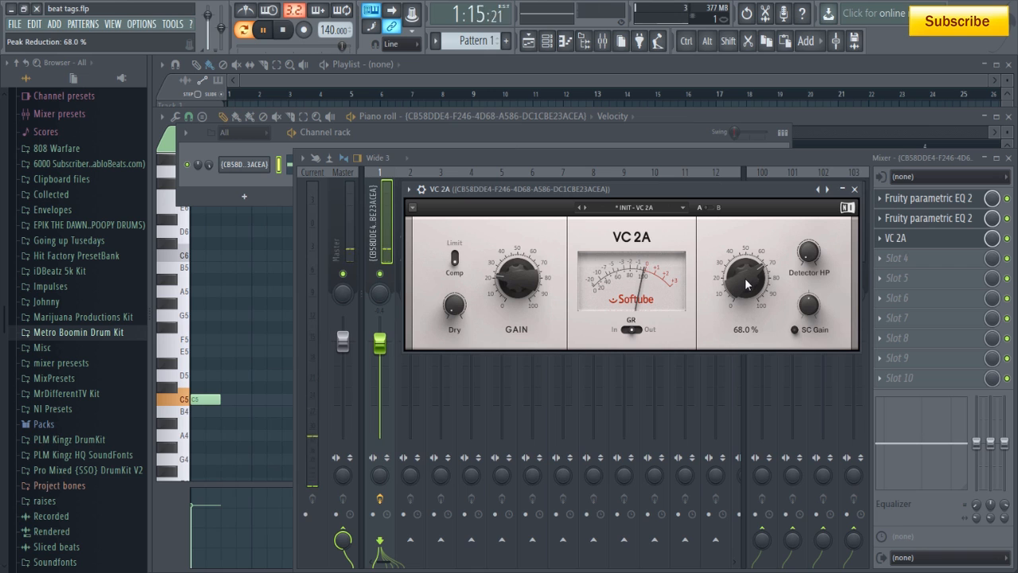
pyautogui.scroll(1, 745, 285)
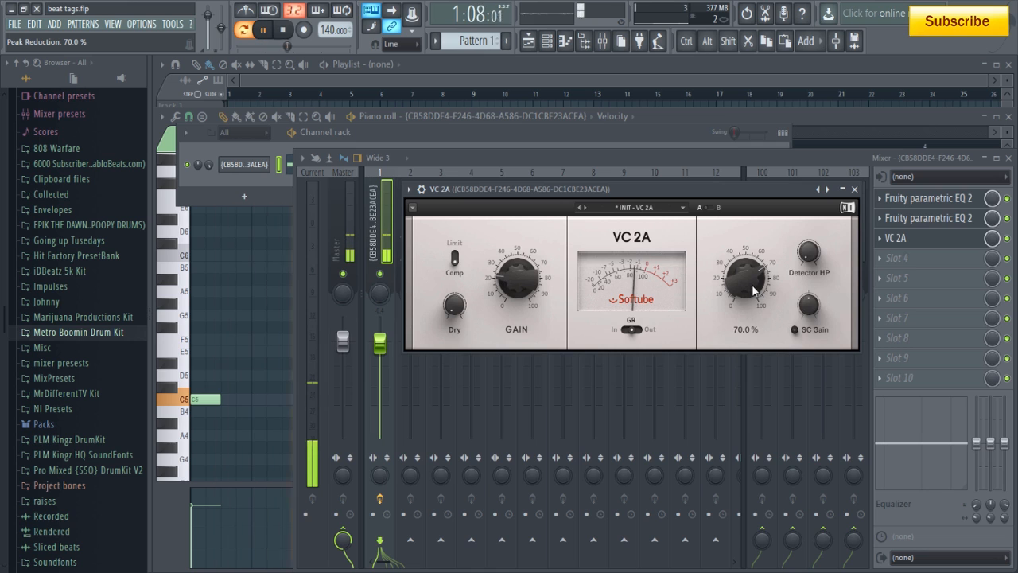
pyautogui.press('space')
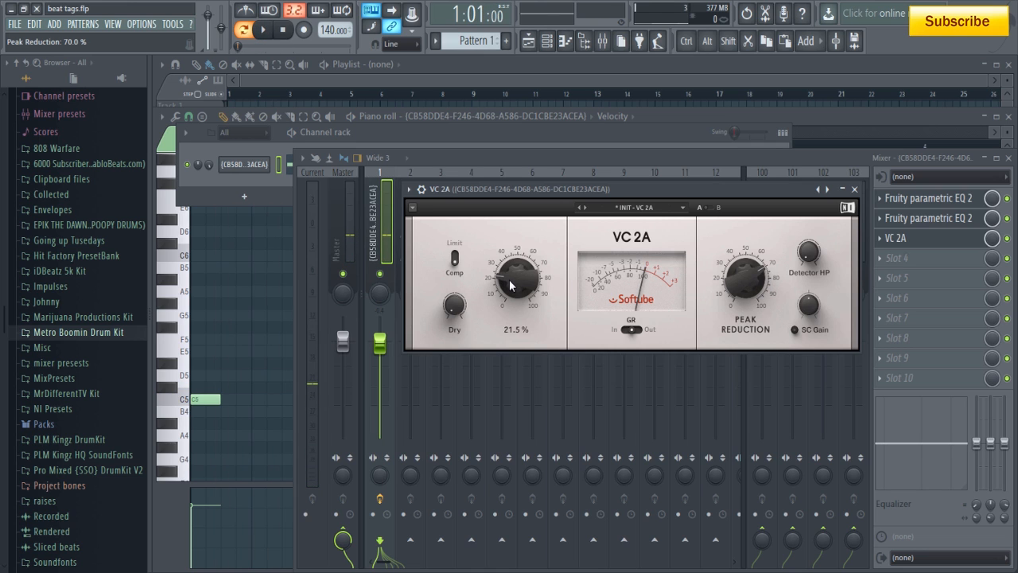
# Step: Set the VC 2A's Gain to 30.5% and play the vocal briefly to check the level
pyautogui.scroll(9, 512, 285)
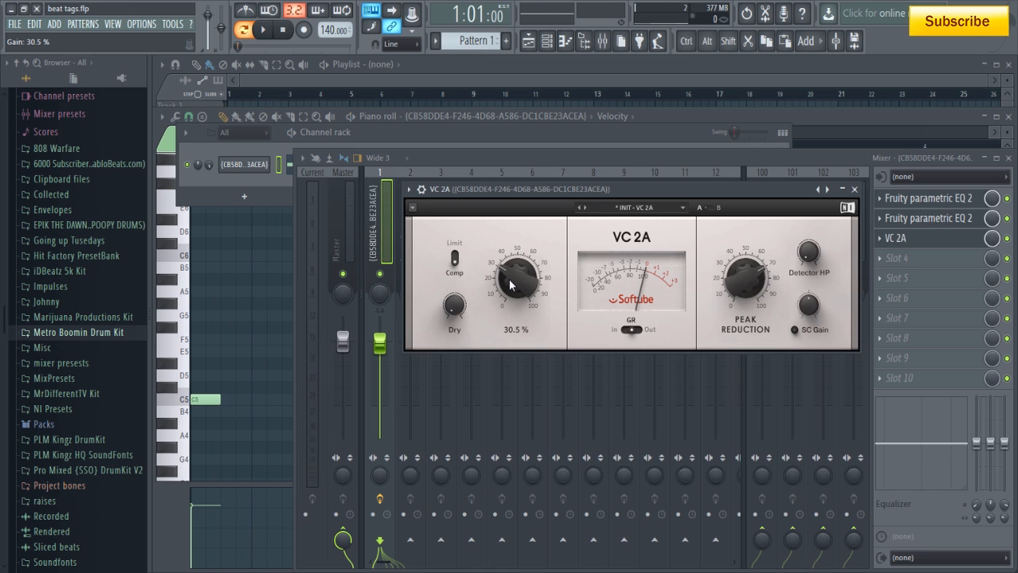
pyautogui.press('space')
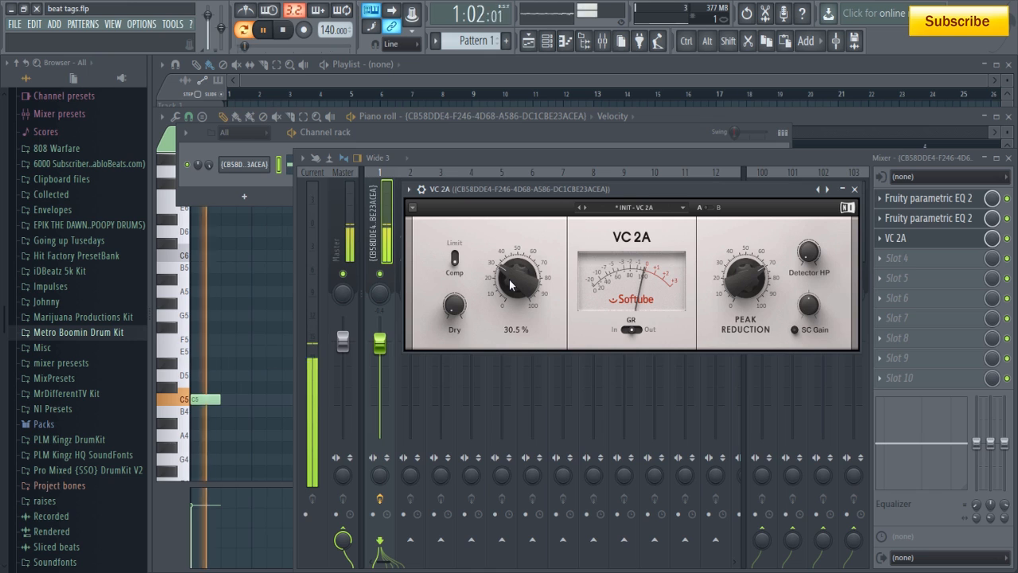
pyautogui.press('space')
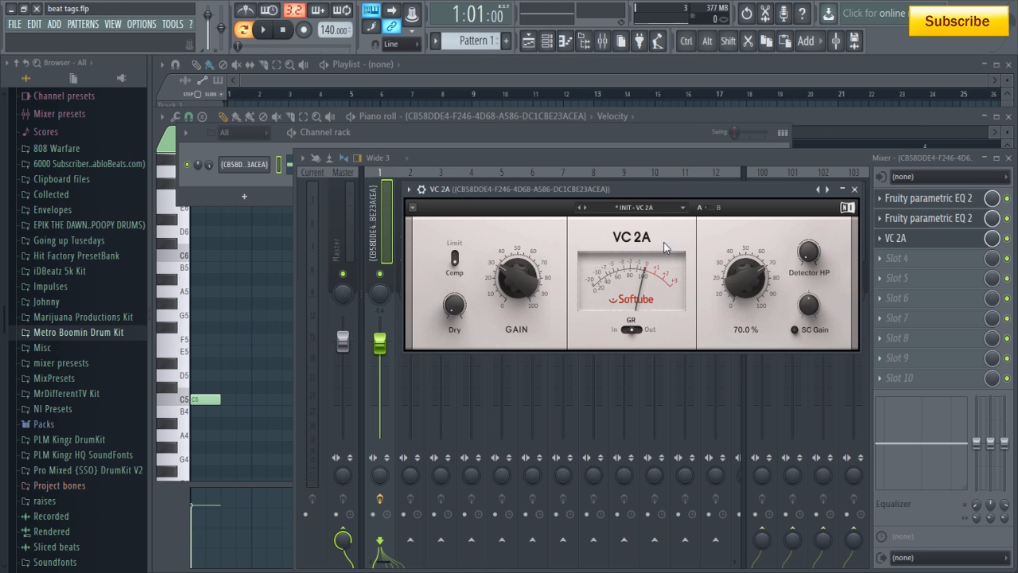
# Step: Set the VC 2A's Detector HP to 90.4 Hz and play the vocal through the compressor
pyautogui.moveTo(813, 263)
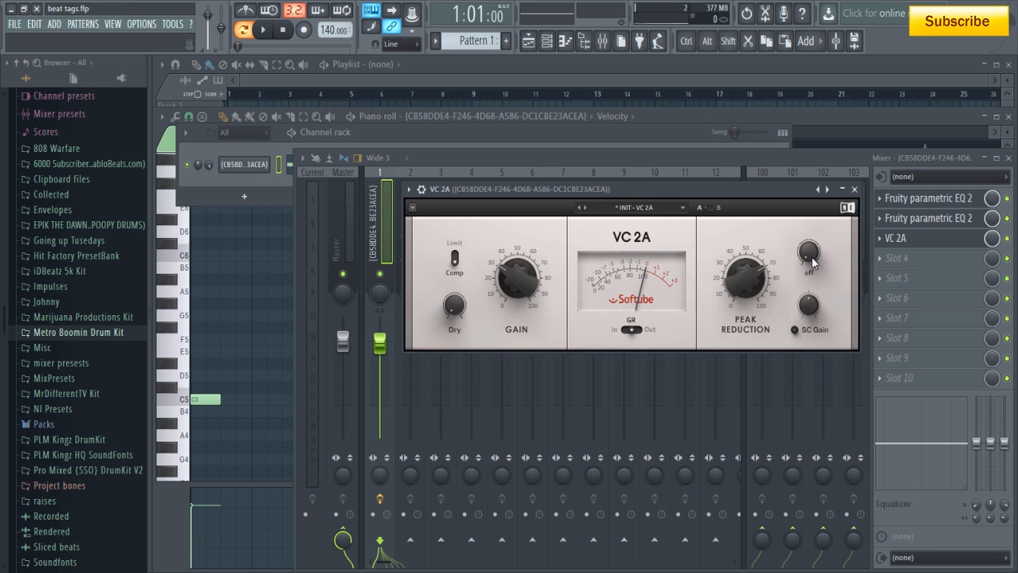
pyautogui.scroll(3, 813, 263)
pyautogui.scroll(1, 812, 262)
pyautogui.scroll(-2, 813, 262)
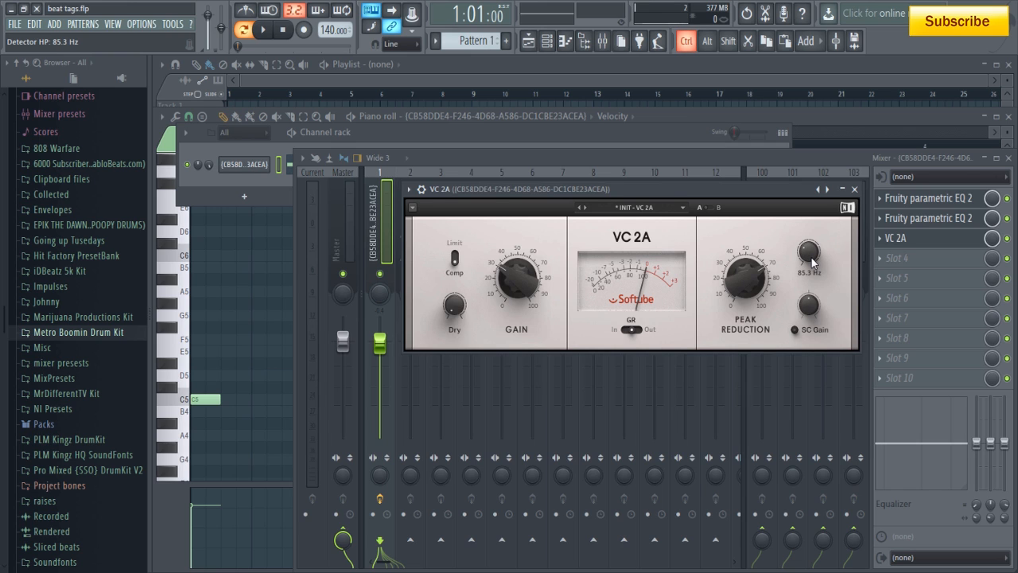
pyautogui.press('shift')
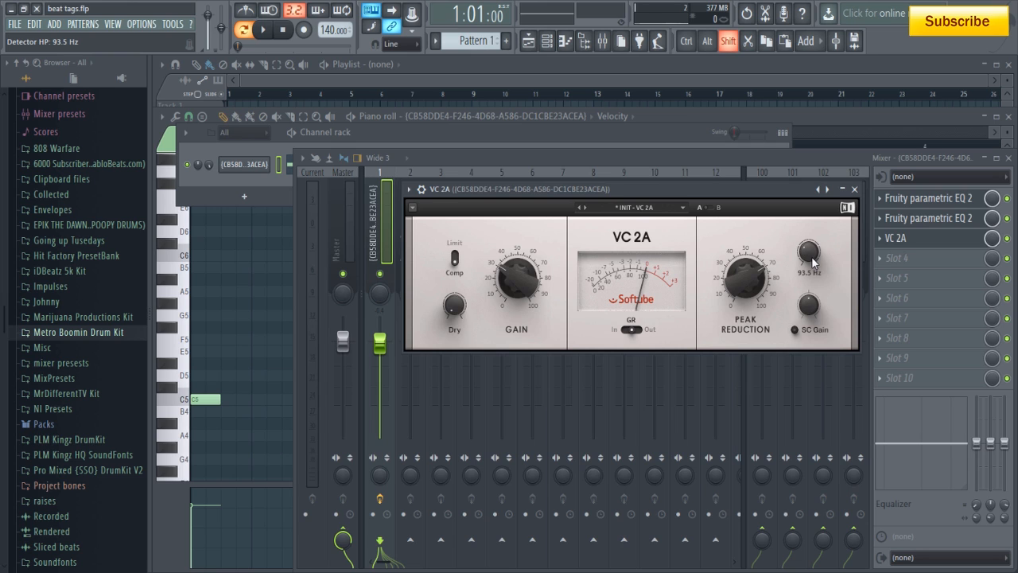
pyautogui.scroll(-1, 813, 262)
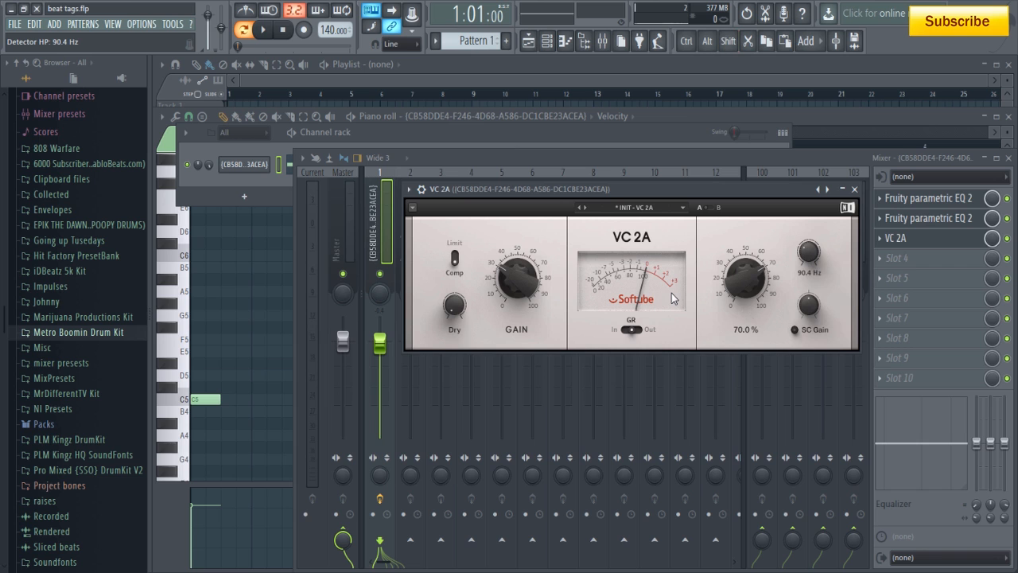
pyautogui.press('space')
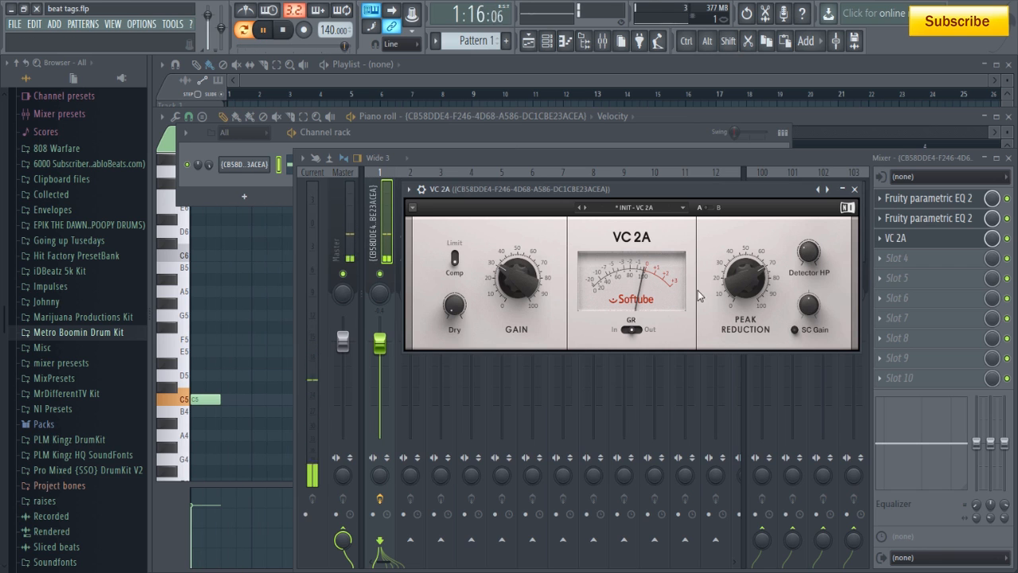
pyautogui.press('space')
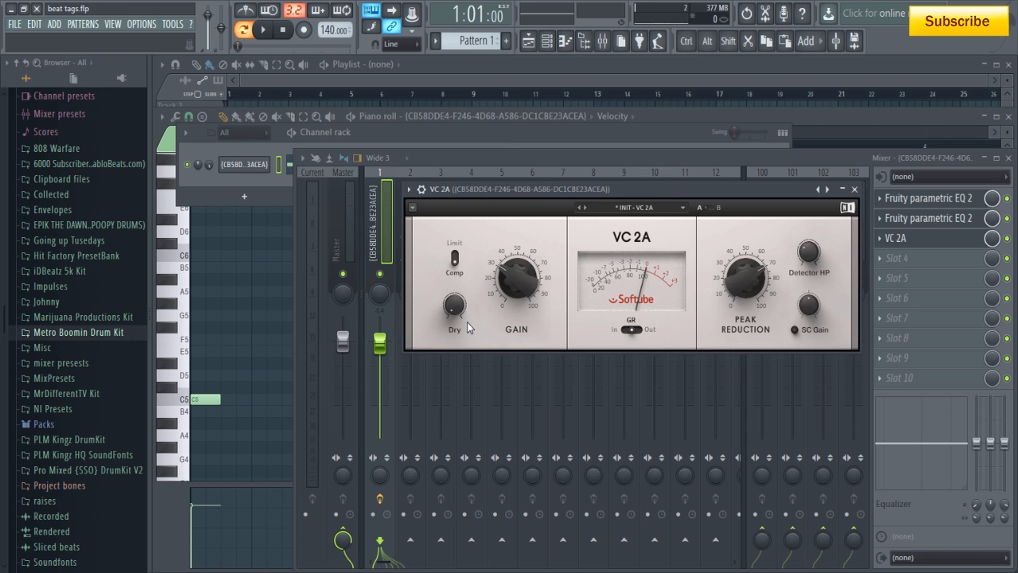
# Step: Try a lower VC 2A mix level, restore it, and compare the vocal with the compressor bypassed and enabled during playback
pyautogui.click(993, 240)
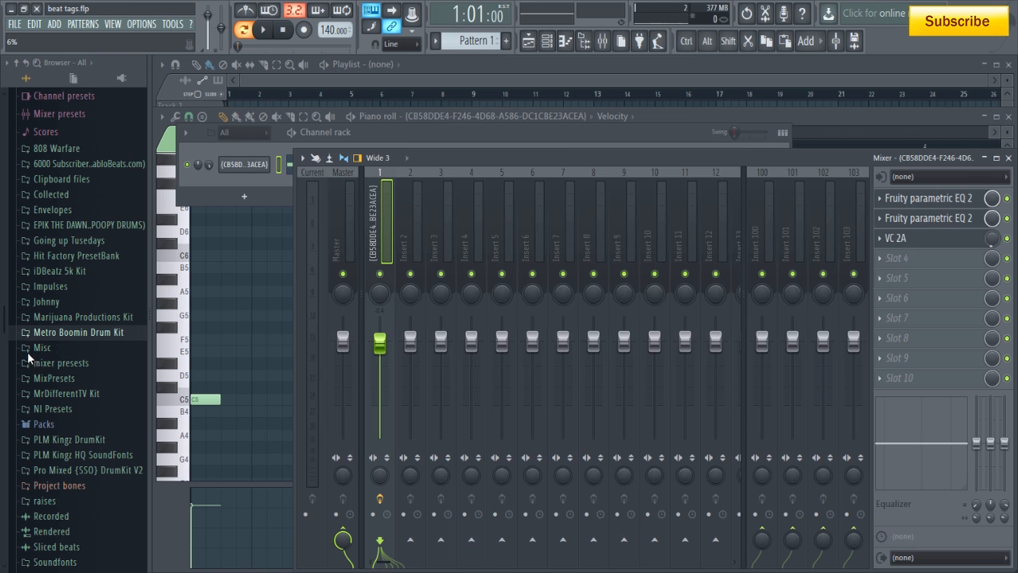
pyautogui.moveTo(28, 353); pyautogui.dragTo(991, 238)
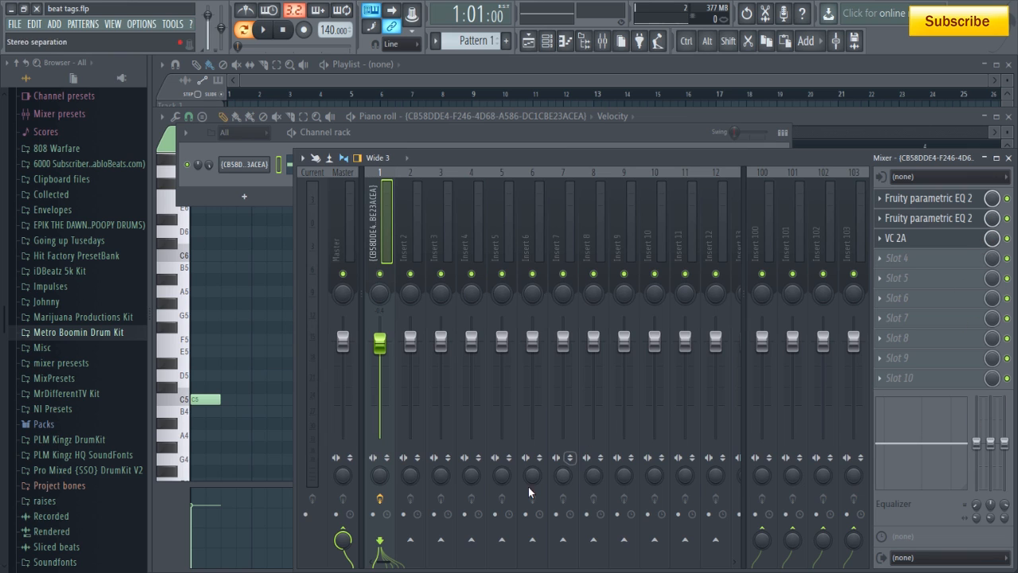
pyautogui.press('space')
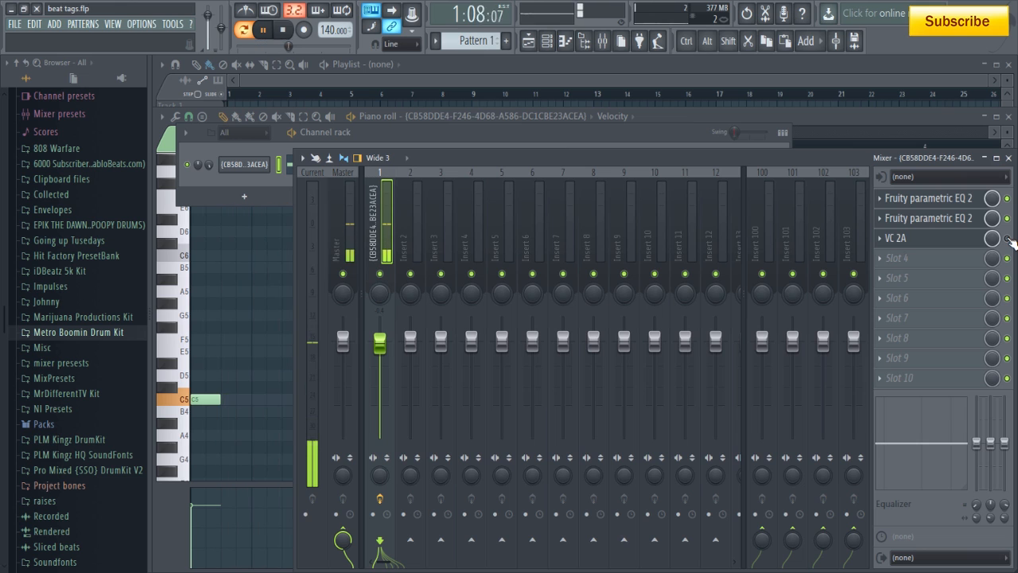
pyautogui.press('space')
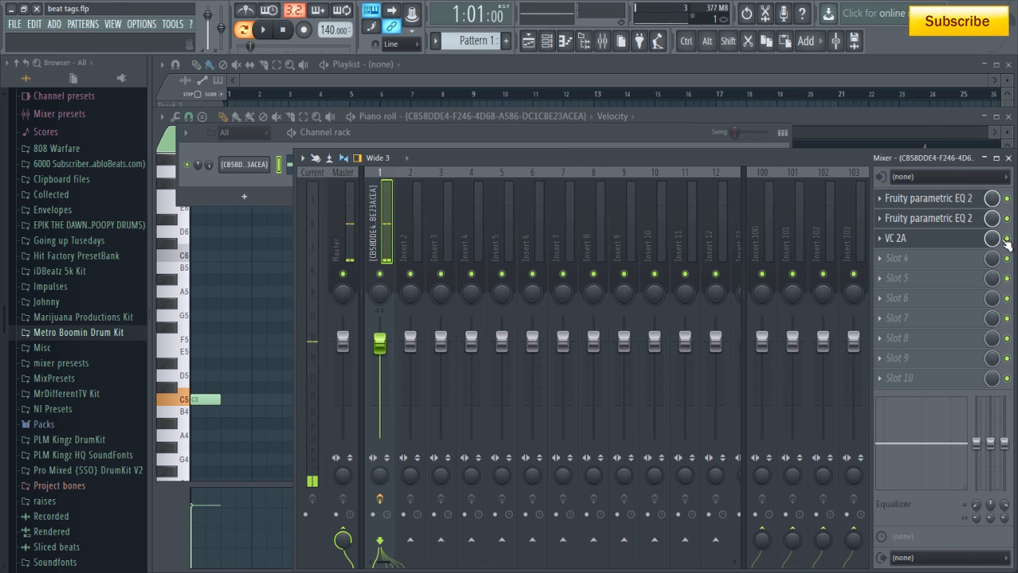
# Step: Load Fruity Parametric EQ 2 in slot 4 and sweep a narrow band 2 boost through the lows to about 133 Hz during playback
pyautogui.click(937, 259)
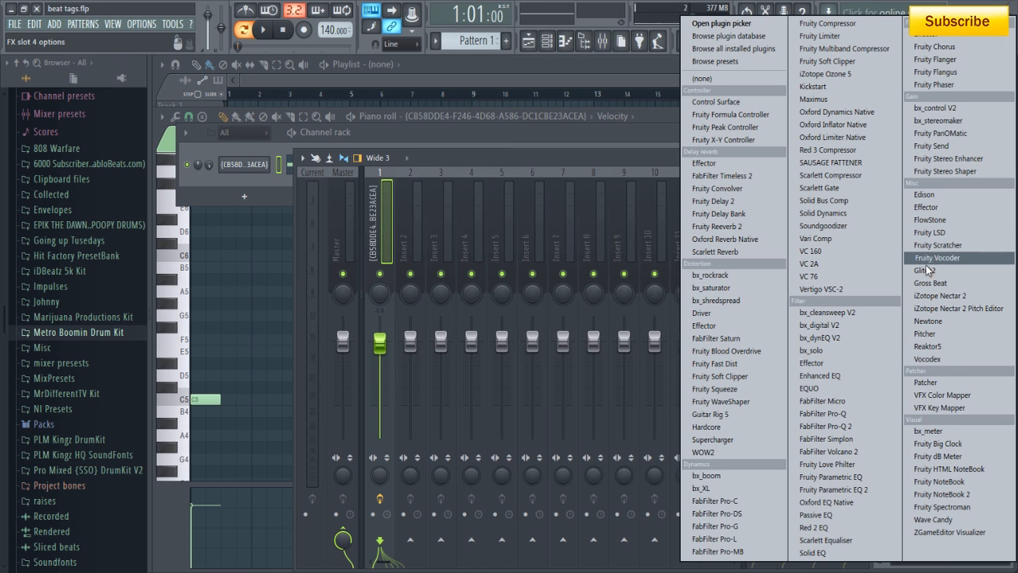
pyautogui.click(867, 487)
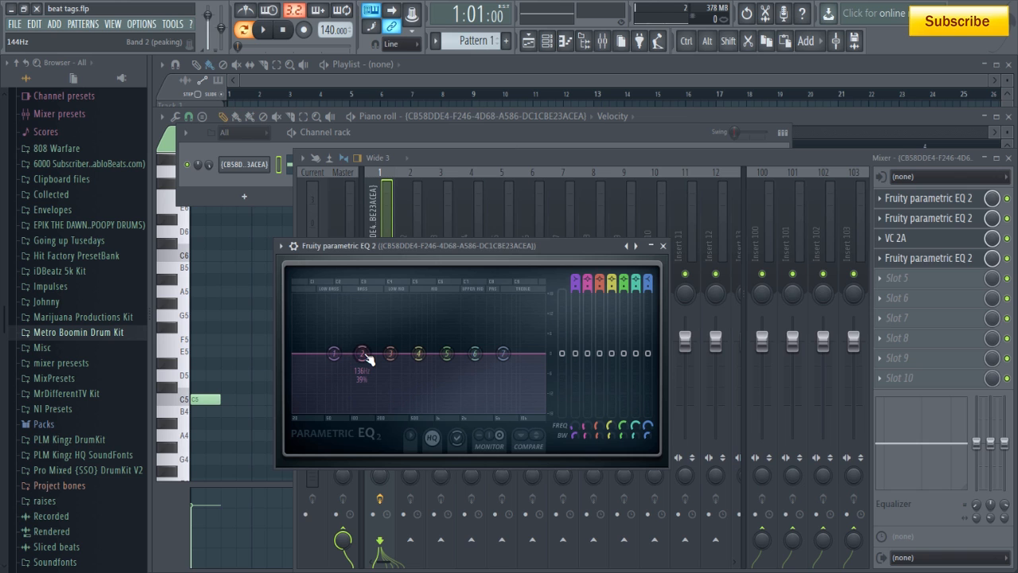
pyautogui.moveTo(365, 355); pyautogui.dragTo(347, 291)
pyautogui.press('space')
pyautogui.moveTo(344, 288); pyautogui.dragTo(361, 287)
pyautogui.press('space')
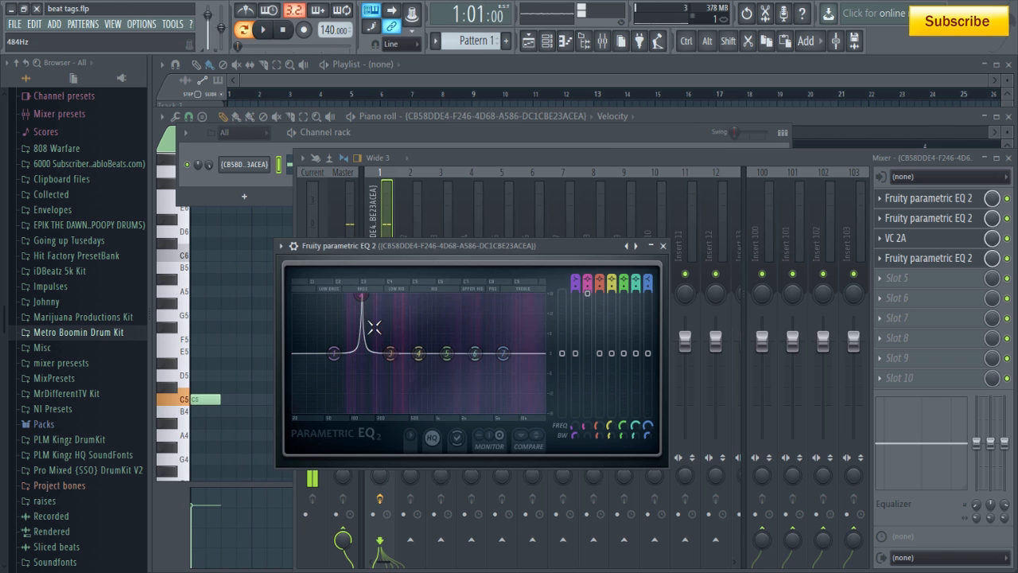
pyautogui.press('space')
pyautogui.click(284, 30)
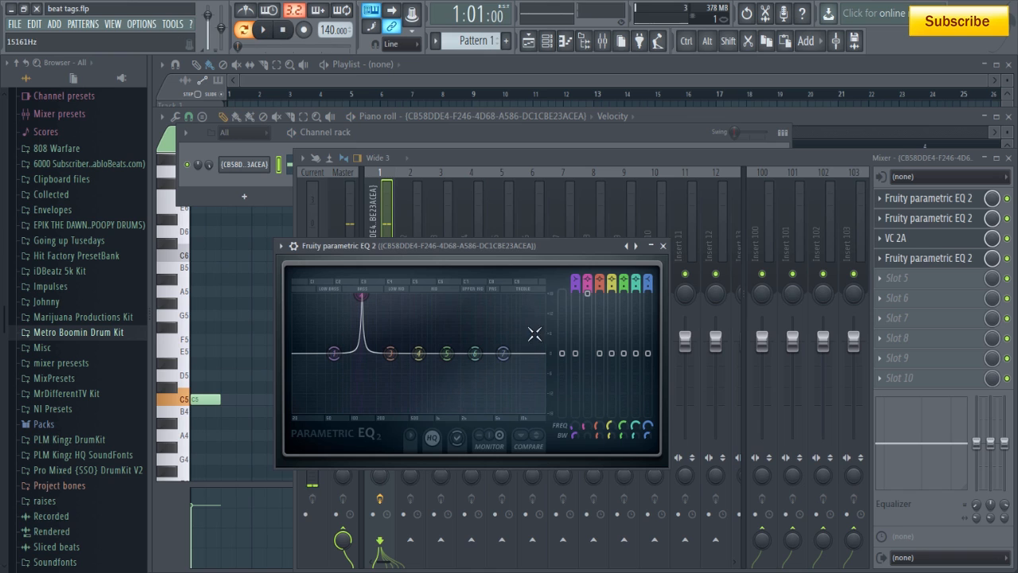
# Step: Set band 2 of the new EQ to a 3.0 dB boost with 45% bandwidth while listening to the vocal
pyautogui.moveTo(587, 295); pyautogui.dragTo(584, 390)
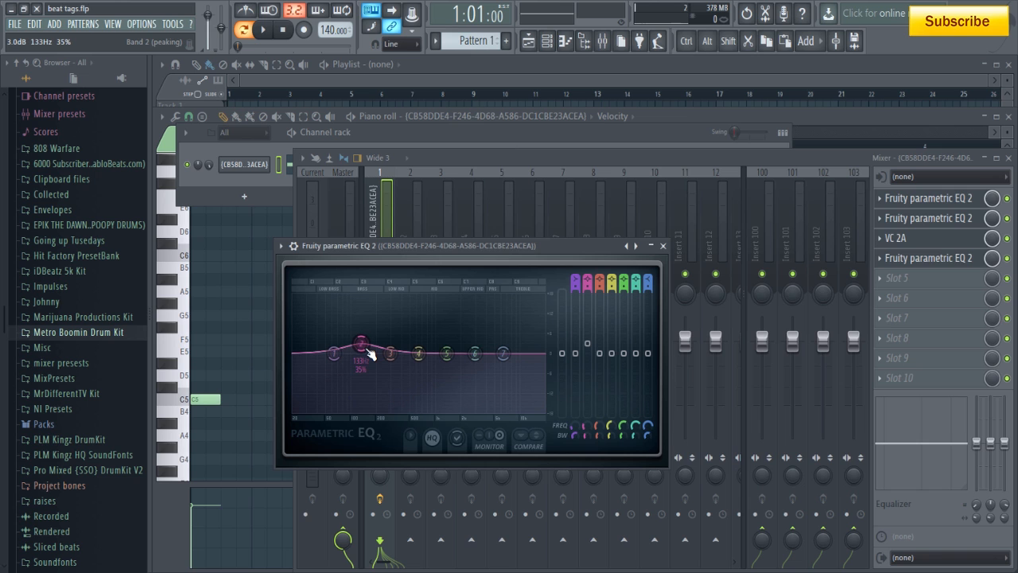
pyautogui.press('space')
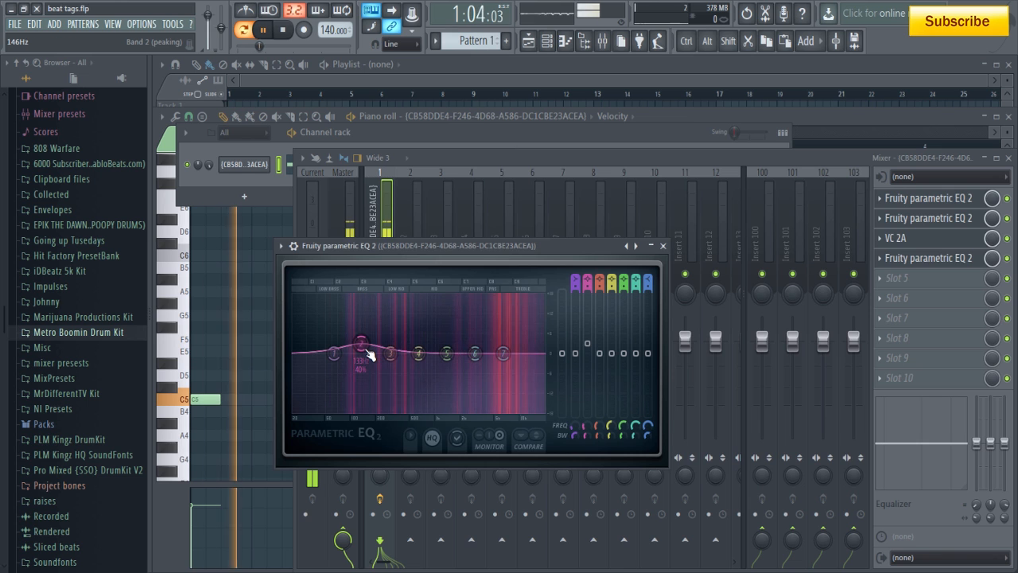
pyautogui.scroll(1, 370, 354)
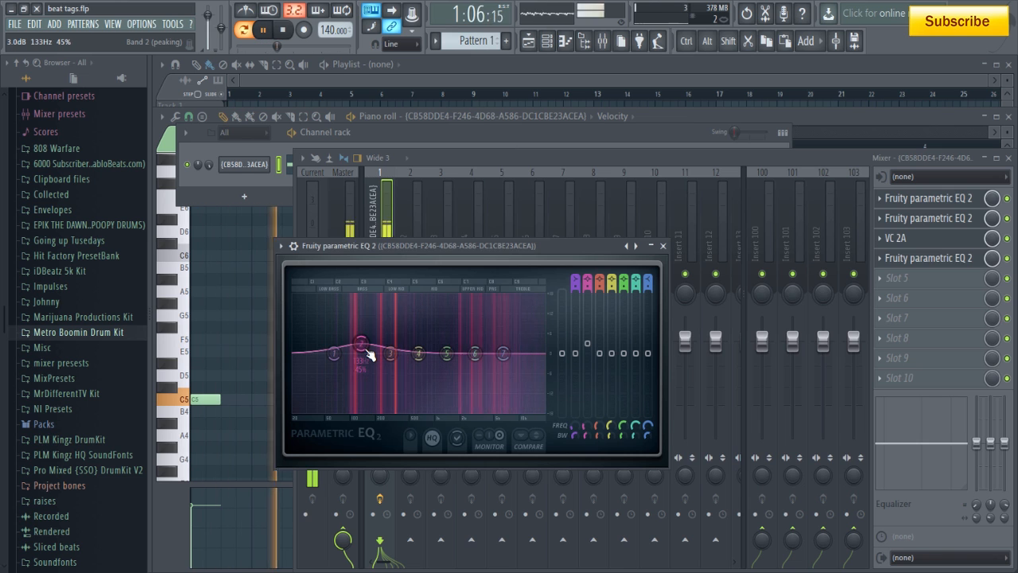
pyautogui.press('space')
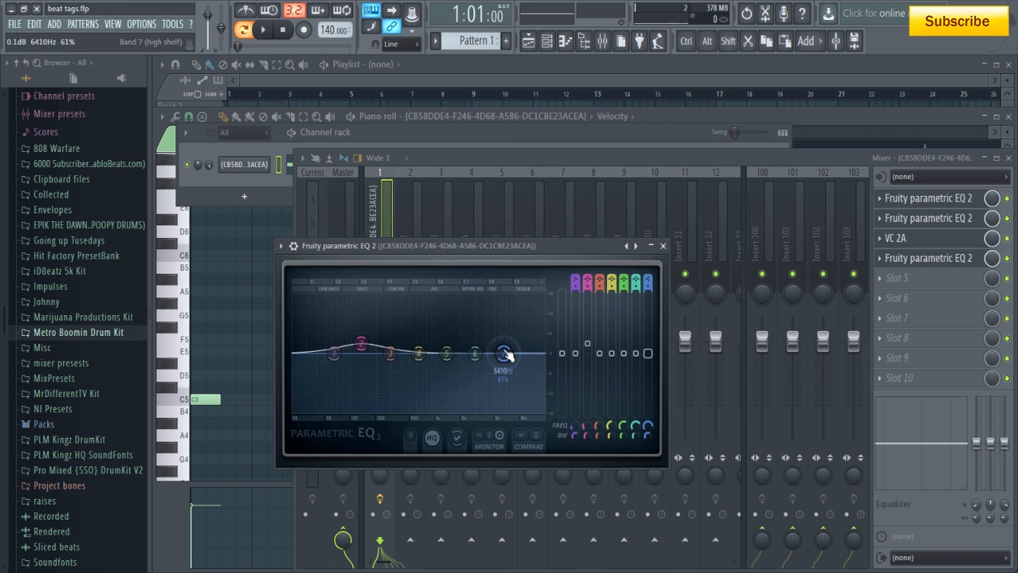
# Step: Move the EQ's band 7 high shelf to 12004 Hz with a slight boost and play the vocal
pyautogui.moveTo(504, 353); pyautogui.dragTo(738, 315)
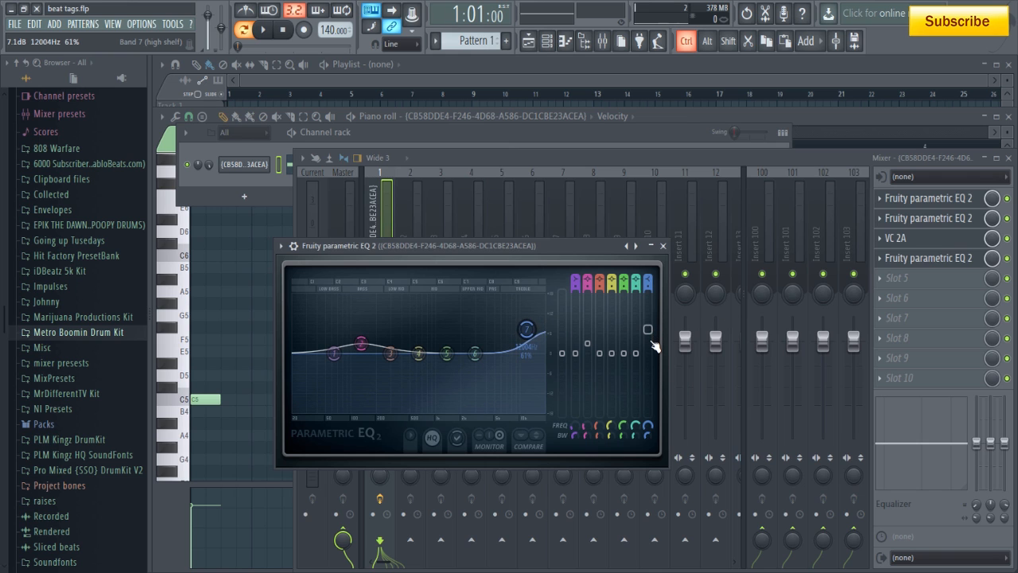
pyautogui.moveTo(654, 362); pyautogui.dragTo(644, 400)
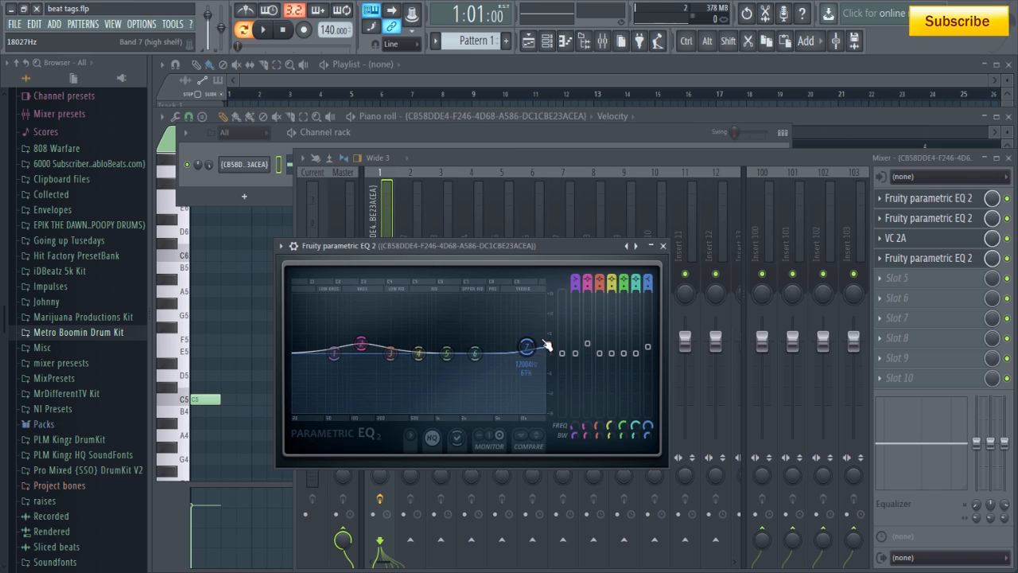
pyautogui.press('space')
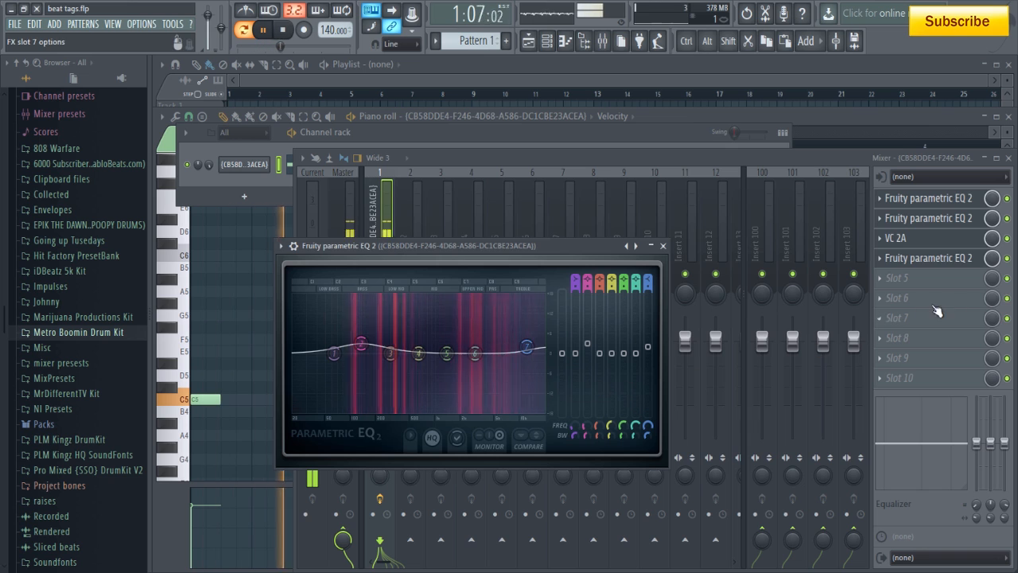
pyautogui.press('space')
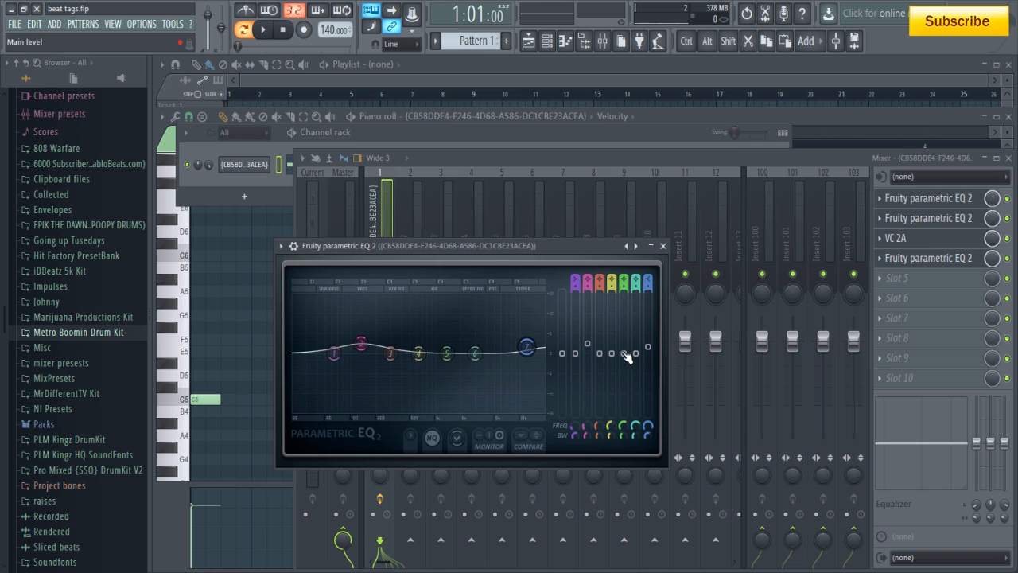
# Step: Compare the vocal with the slot 4 EQ bypassed and enabled during playback
pyautogui.click(1007, 259)
pyautogui.press('space')
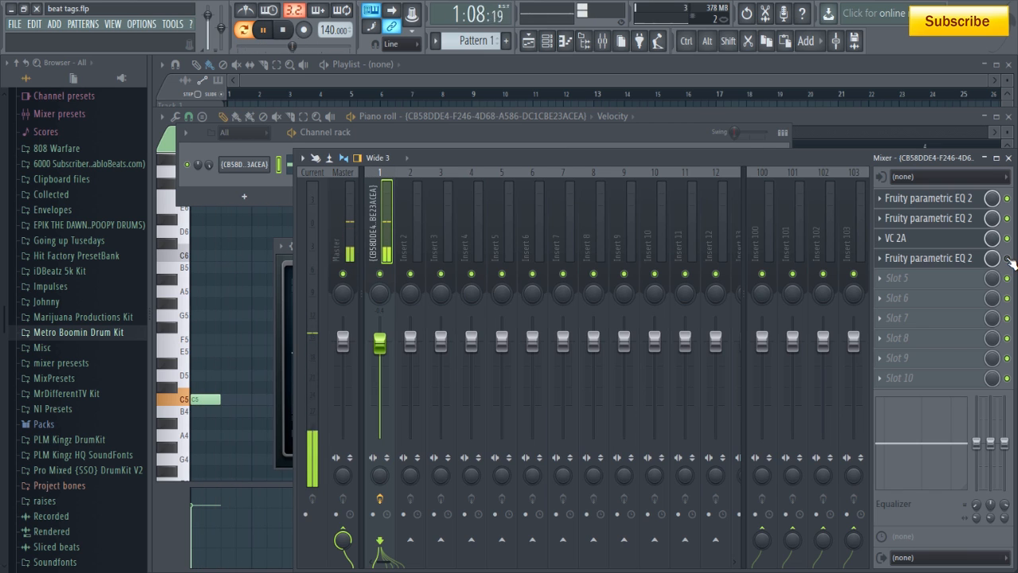
pyautogui.press('space')
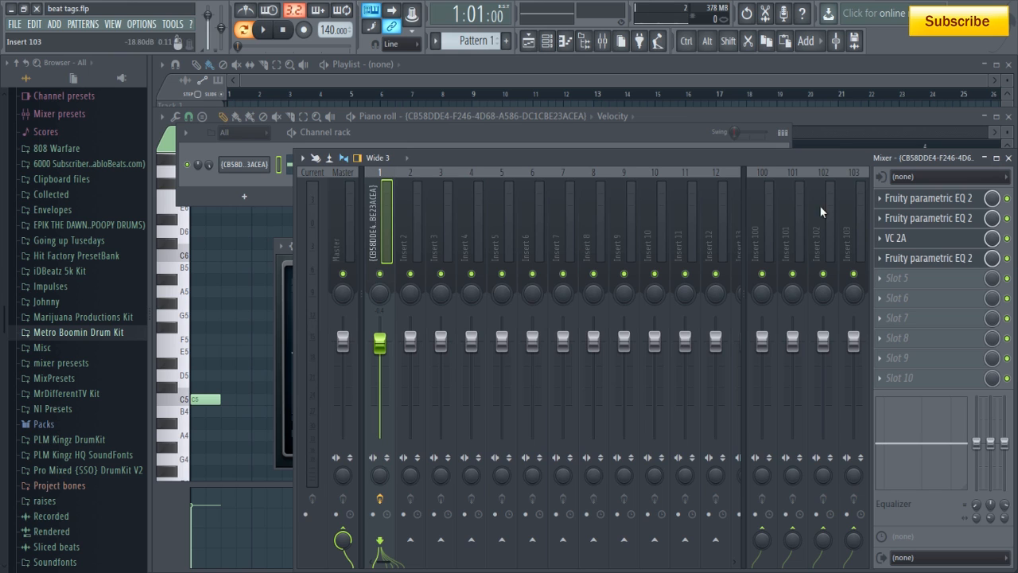
pyautogui.click(436, 95)
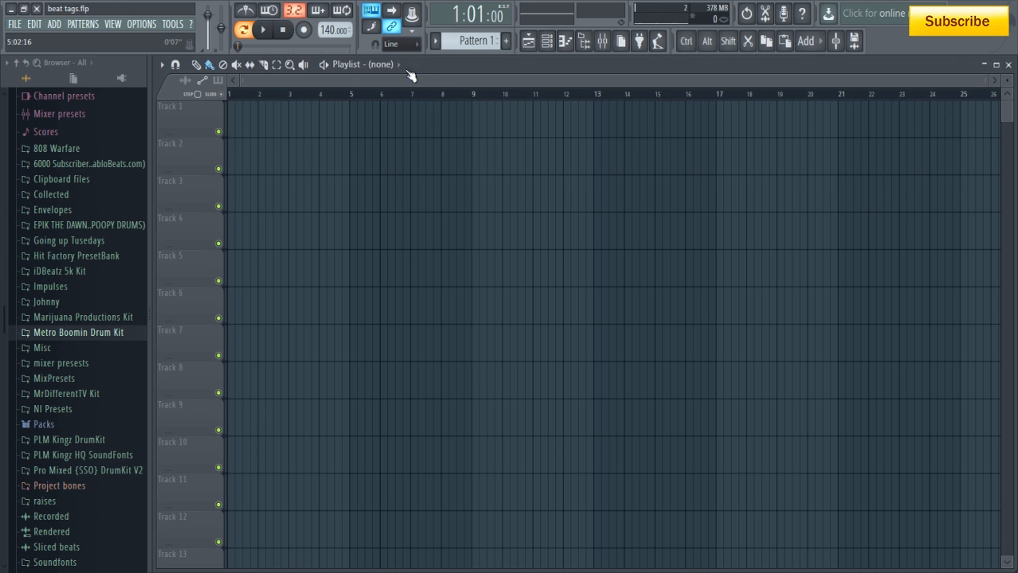
pyautogui.click(271, 123)
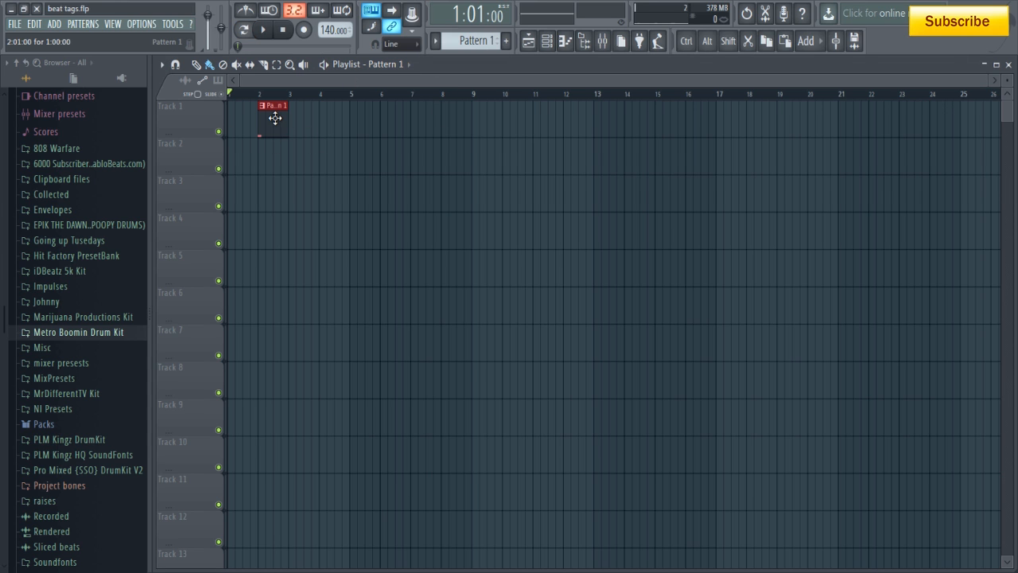
pyautogui.moveTo(274, 118); pyautogui.dragTo(243, 117)
pyautogui.rightClick(243, 118)
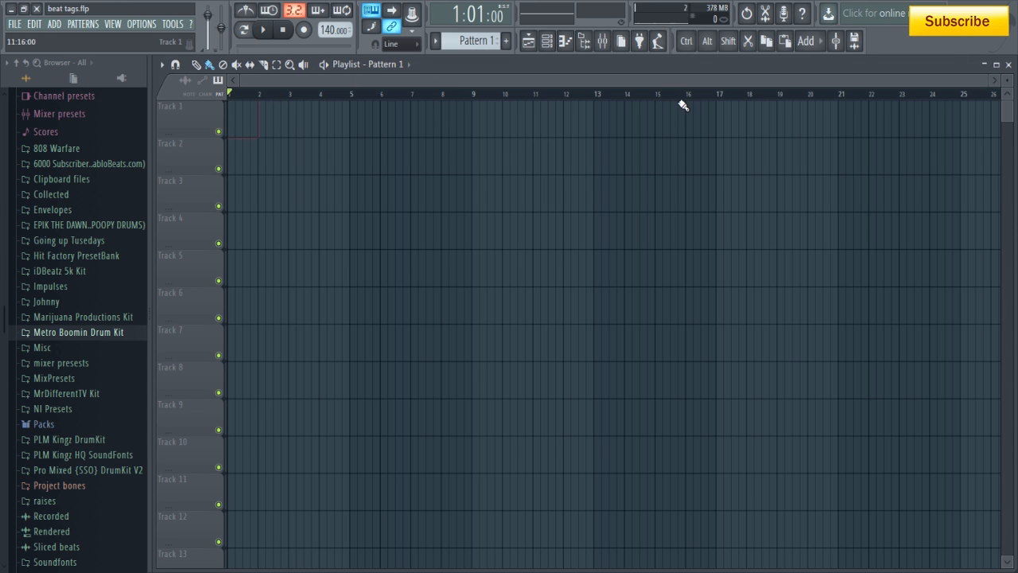
# Step: Cut the vocal channel's note out of Pattern 1 in the channel rack
pyautogui.click(548, 43)
pyautogui.rightClick(257, 166)
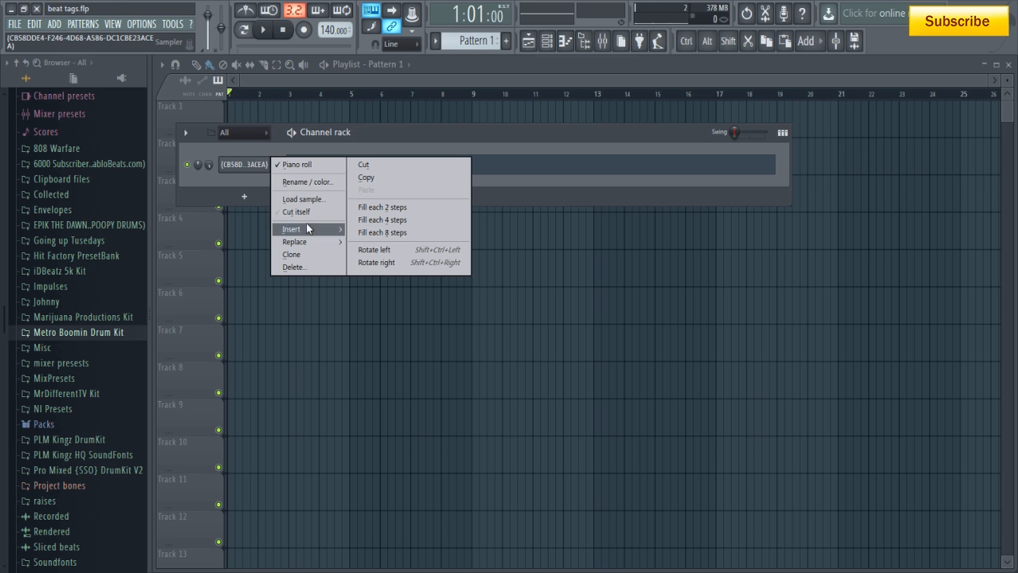
pyautogui.click(363, 165)
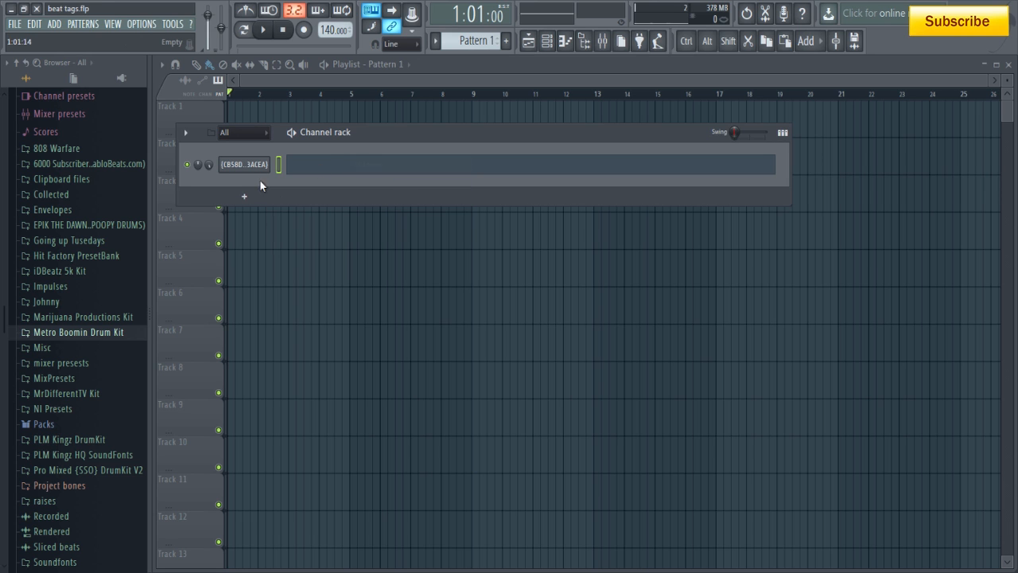
# Step: Place the vocal channel's sample as an audio clip at bar 1 of Track 1 in the playlist
pyautogui.moveTo(365, 134); pyautogui.dragTo(550, 213)
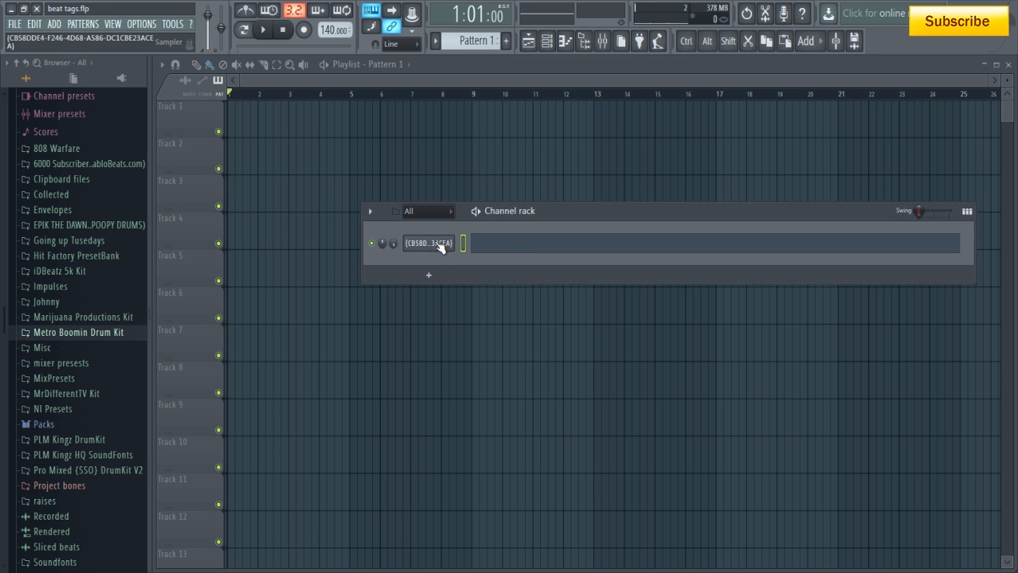
pyautogui.click(440, 246)
pyautogui.moveTo(544, 275); pyautogui.dragTo(611, 263)
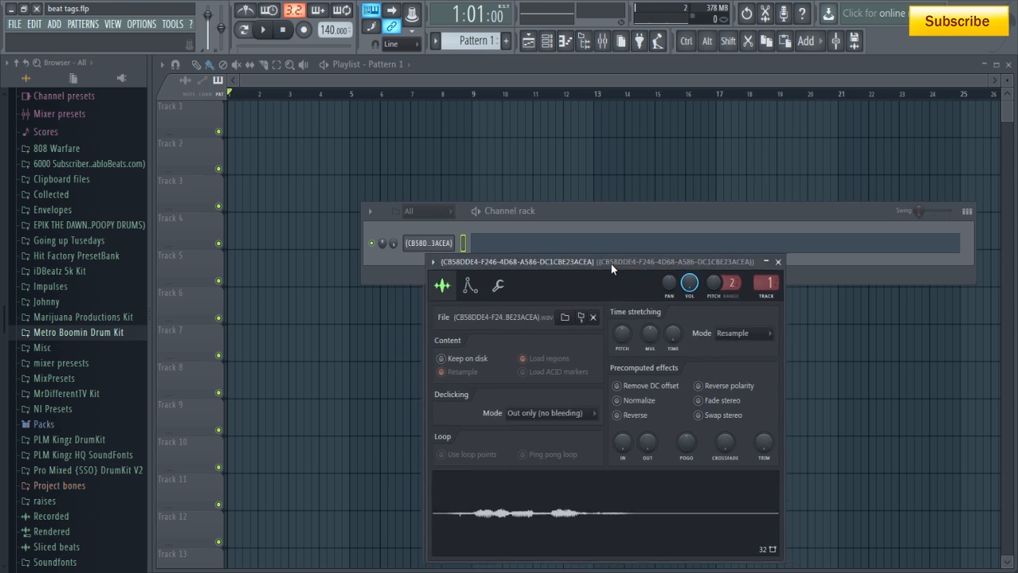
pyautogui.moveTo(556, 509); pyautogui.dragTo(242, 128)
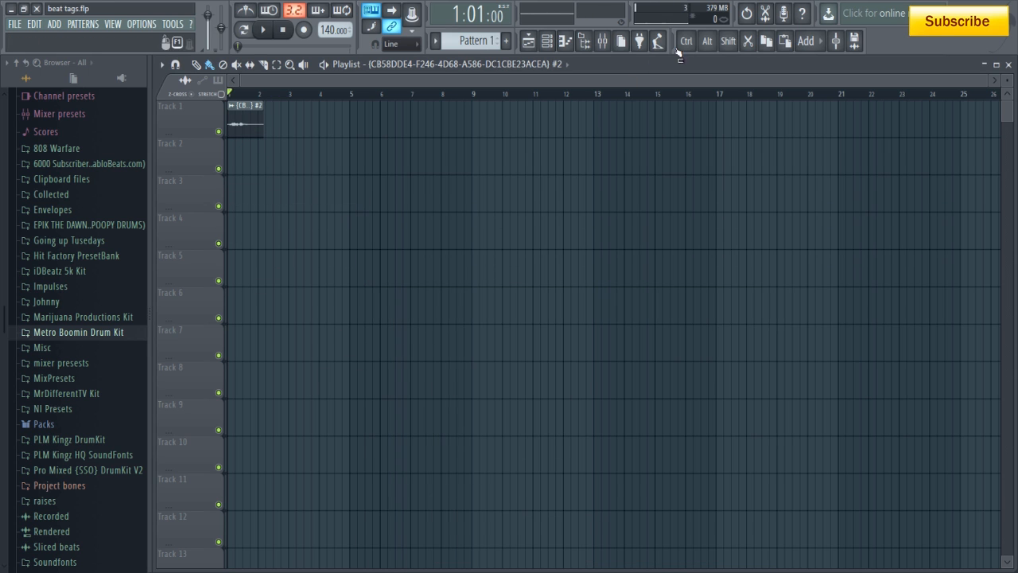
# Step: Route the vocal audio clip in the playlist to mixer track 1, audition it and bring up the mixer
pyautogui.doubleClick(253, 113)
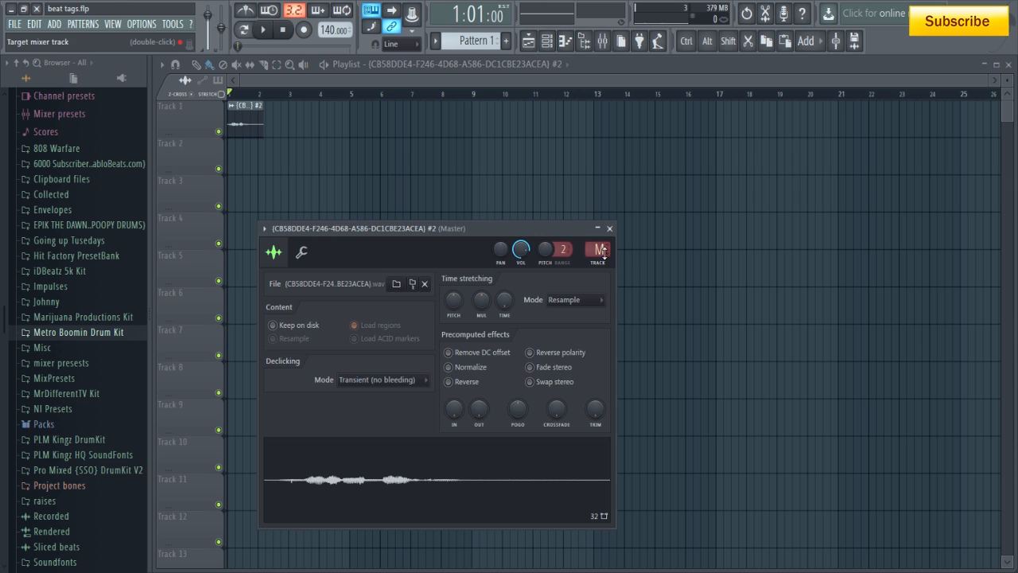
pyautogui.scroll(1, 600, 250)
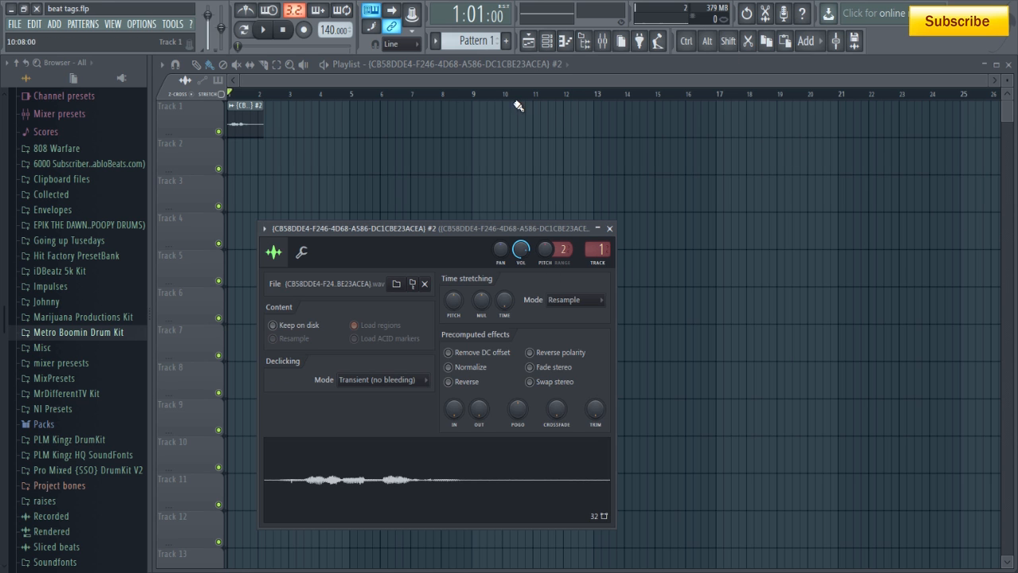
pyautogui.click(263, 29)
pyautogui.click(282, 30)
pyautogui.scroll(4, 330, 97)
pyautogui.moveTo(316, 80); pyautogui.dragTo(276, 80)
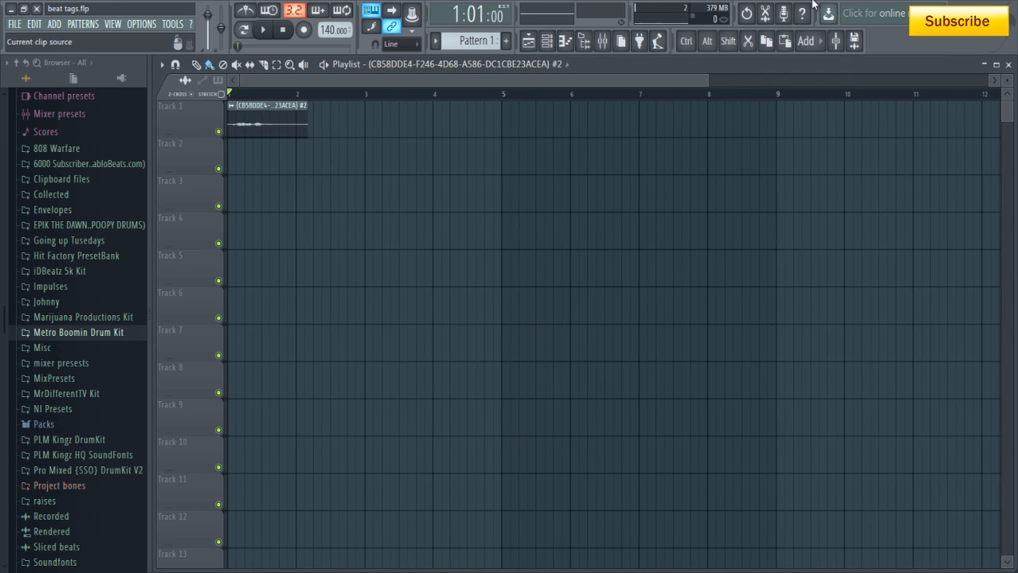
pyautogui.click(610, 45)
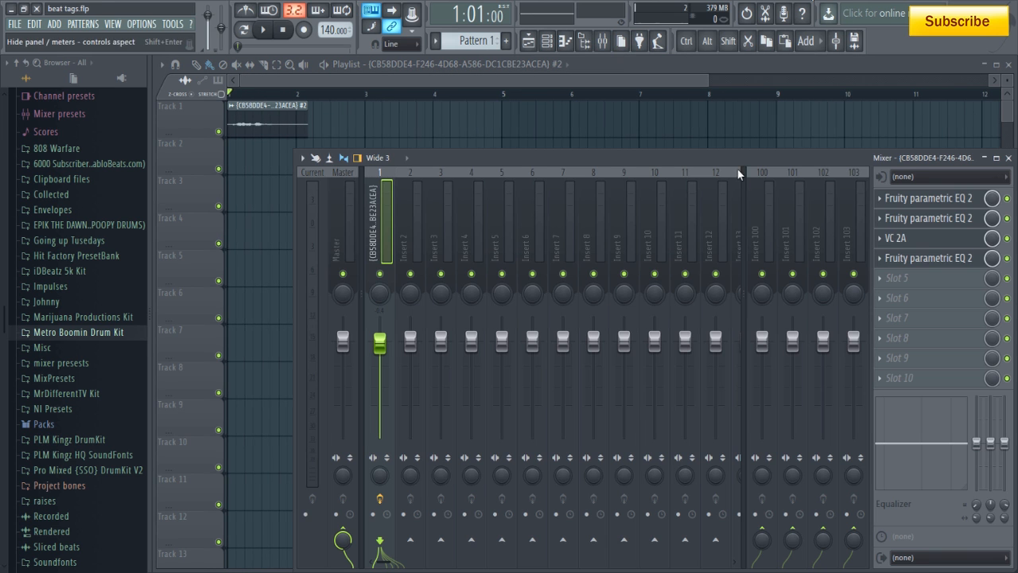
pyautogui.moveTo(733, 157); pyautogui.dragTo(697, 156)
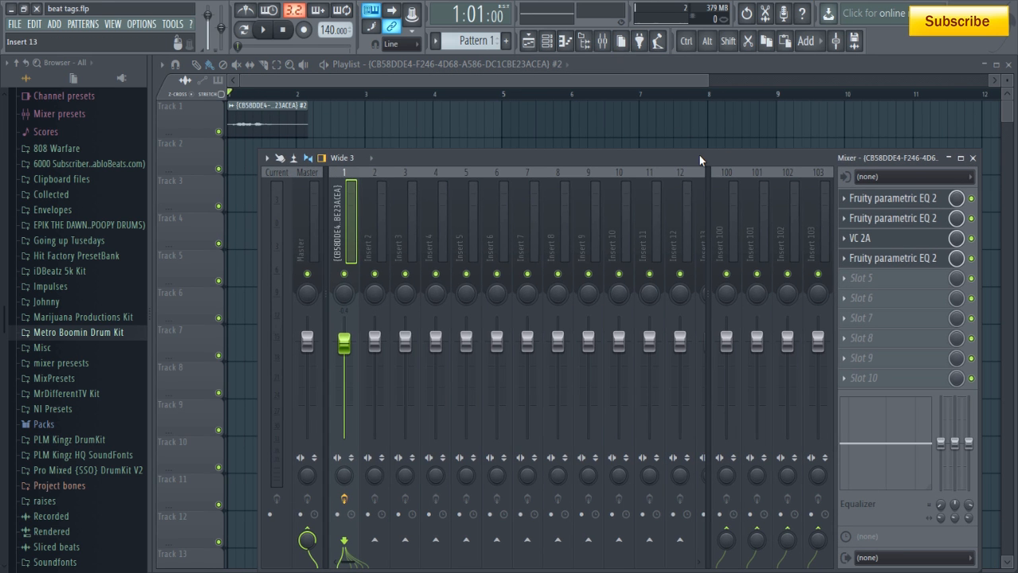
pyautogui.click(847, 281)
pyautogui.click(851, 272)
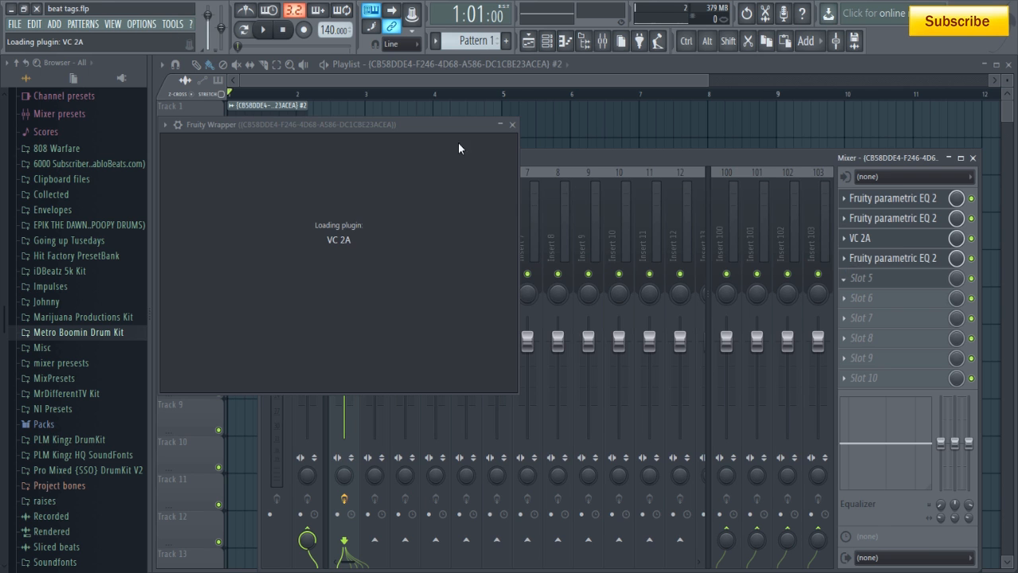
pyautogui.click(616, 126)
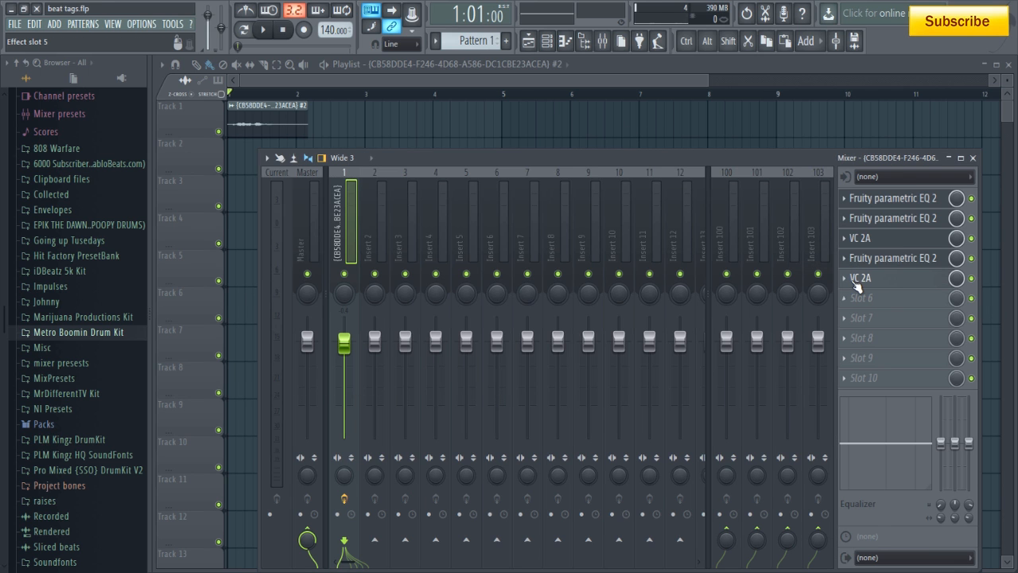
pyautogui.click(847, 280)
pyautogui.moveTo(854, 297)
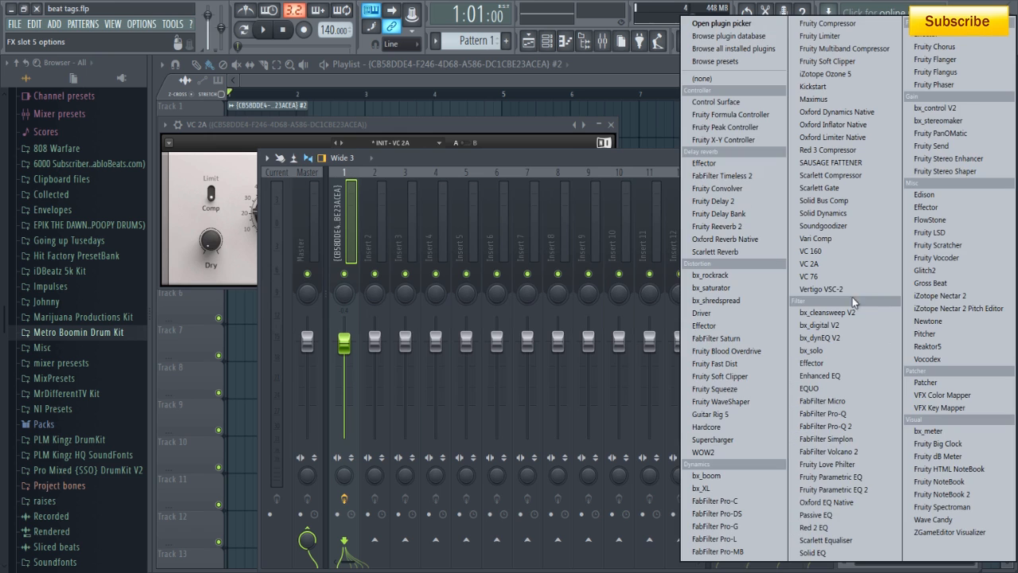
pyautogui.click(700, 81)
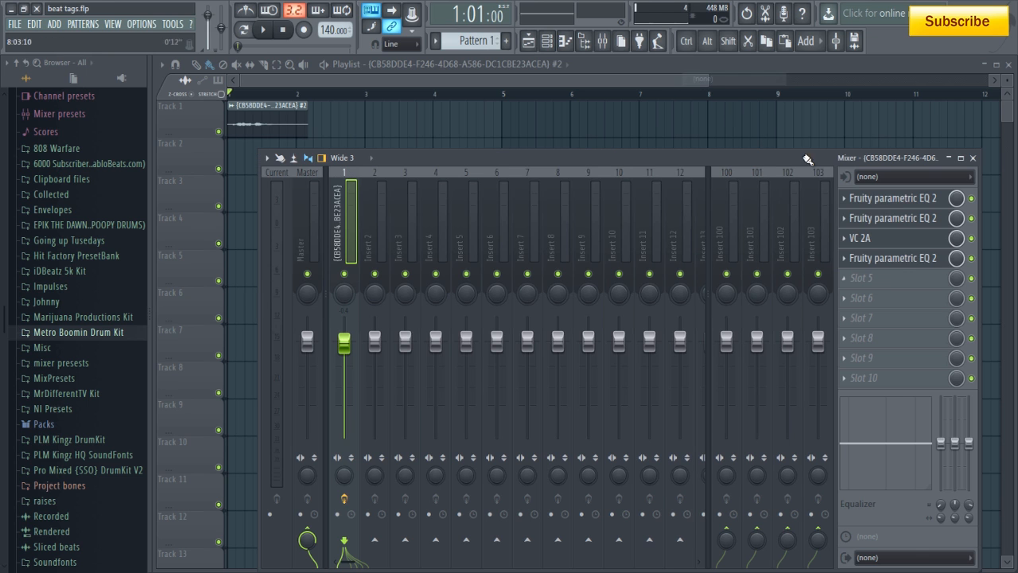
# Step: Load Fruity Reeverb 2 in slot 5 of the vocal's mixer track and play the clip through it
pyautogui.click(866, 285)
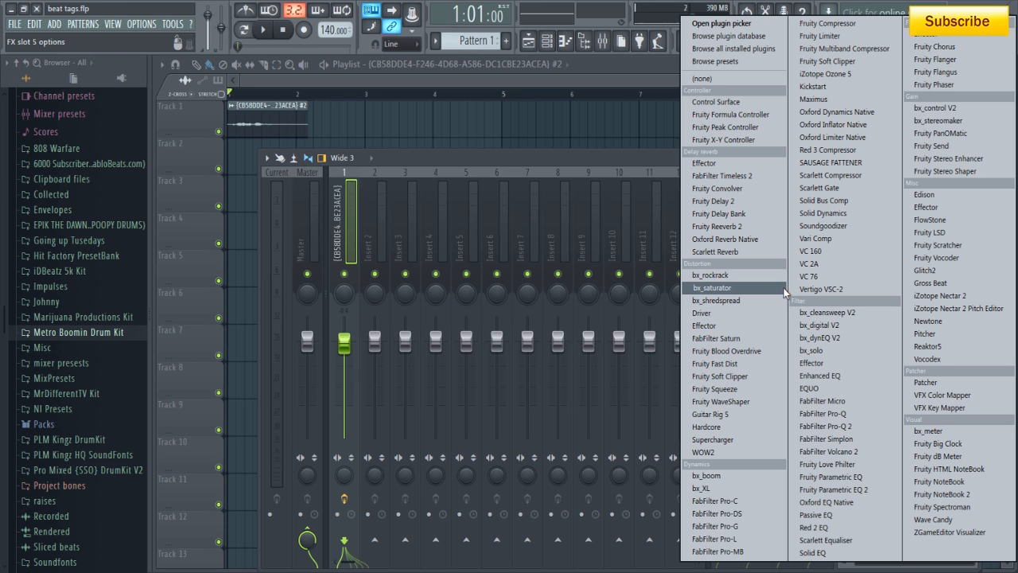
pyautogui.click(739, 226)
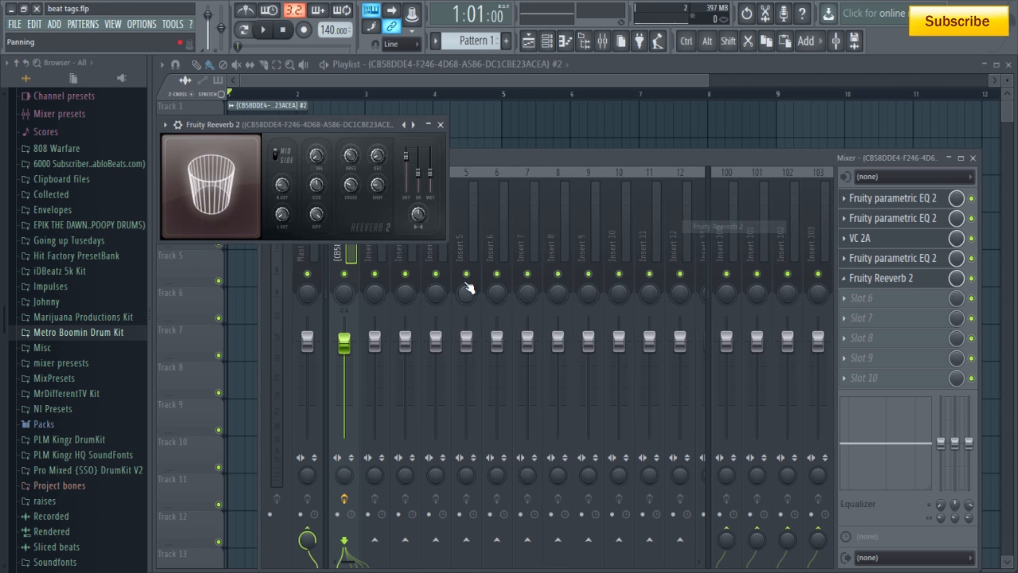
pyautogui.moveTo(339, 124); pyautogui.dragTo(578, 277)
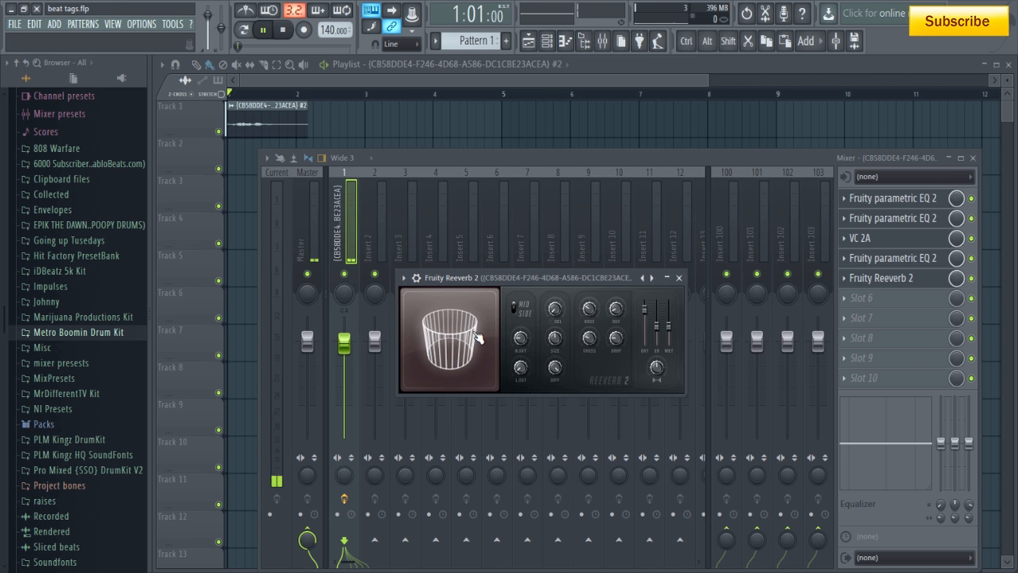
pyautogui.press('space')
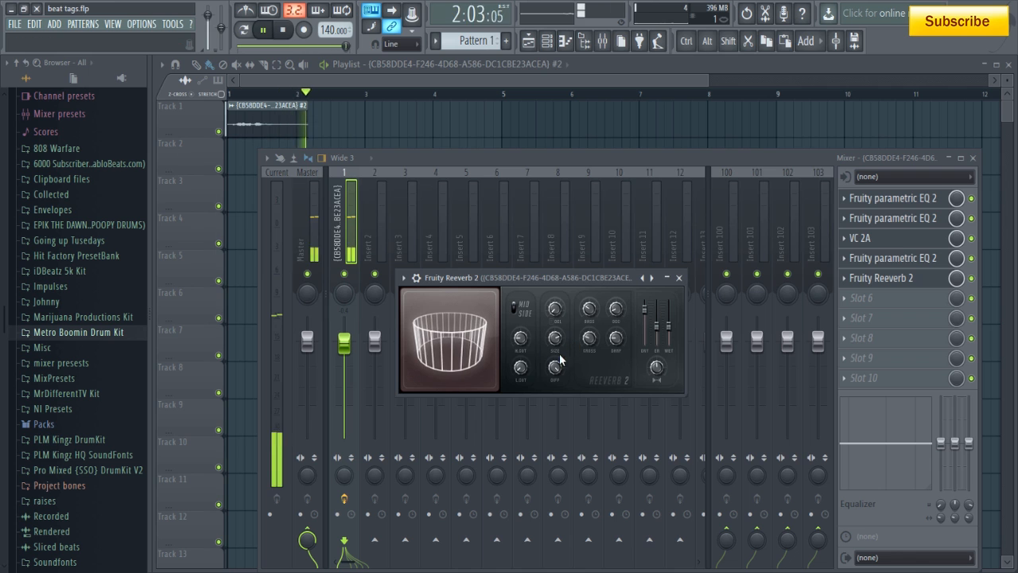
# Step: Adjust Fruity Reeverb 2 on the vocal, with high cut at 6.0 kHz, damping at 9.8 kHz, and decay and early reflections adjusted
pyautogui.moveTo(526, 356); pyautogui.dragTo(531, 286)
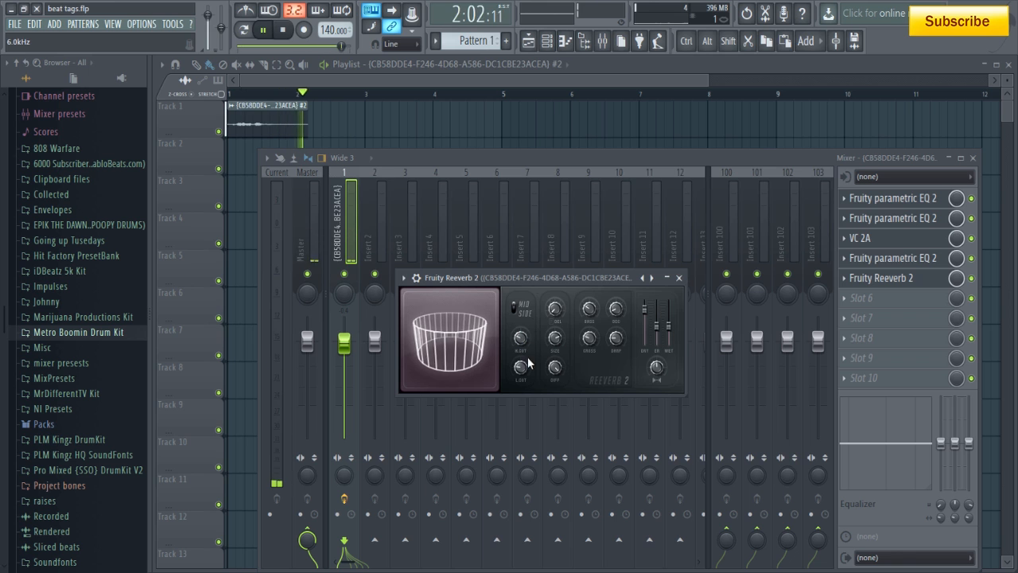
pyautogui.moveTo(645, 314); pyautogui.dragTo(670, 323)
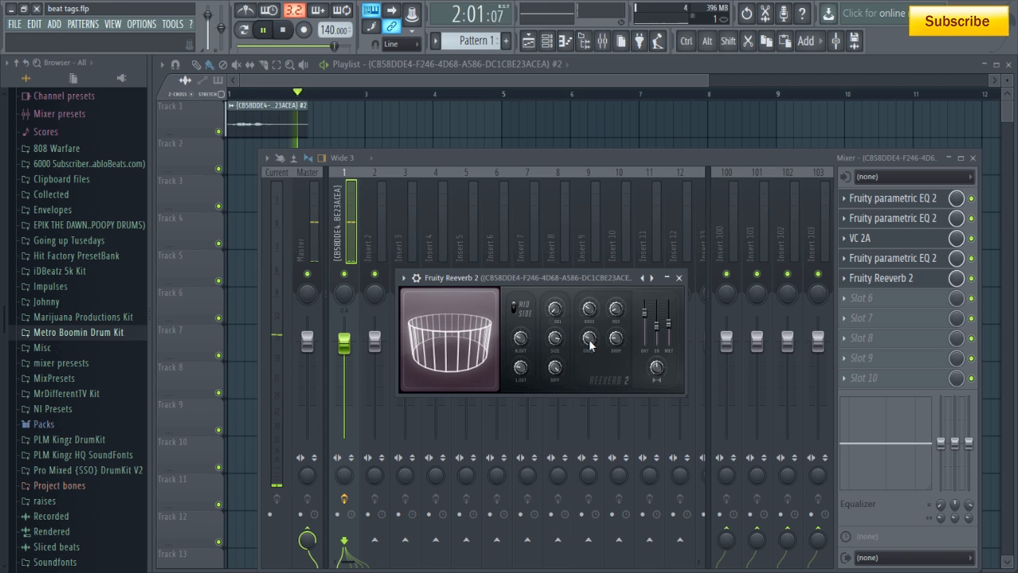
pyautogui.moveTo(616, 343); pyautogui.dragTo(627, 251)
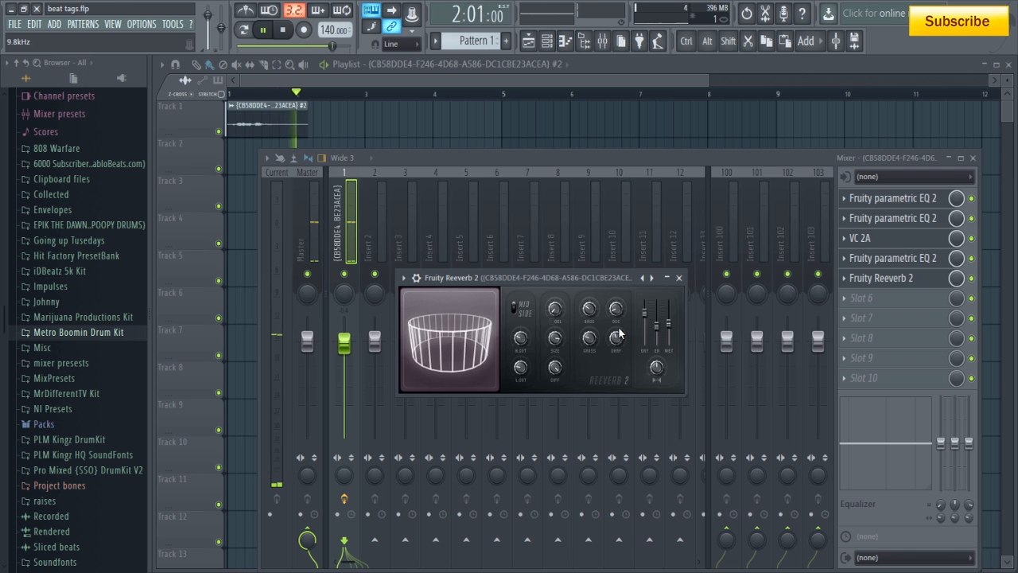
pyautogui.moveTo(616, 312)
pyautogui.mouseDown()
pyautogui.moveTo(614, 254)
pyautogui.moveTo(613, 308)
pyautogui.mouseUp()
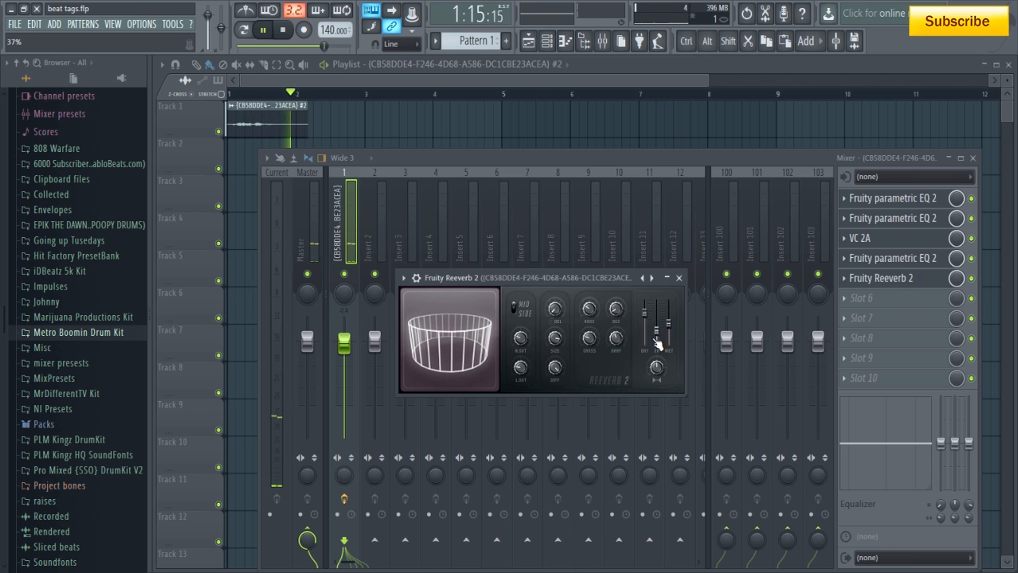
pyautogui.moveTo(659, 331)
pyautogui.mouseDown()
pyautogui.moveTo(657, 347)
pyautogui.moveTo(656, 333)
pyautogui.mouseUp()
pyautogui.press('space')
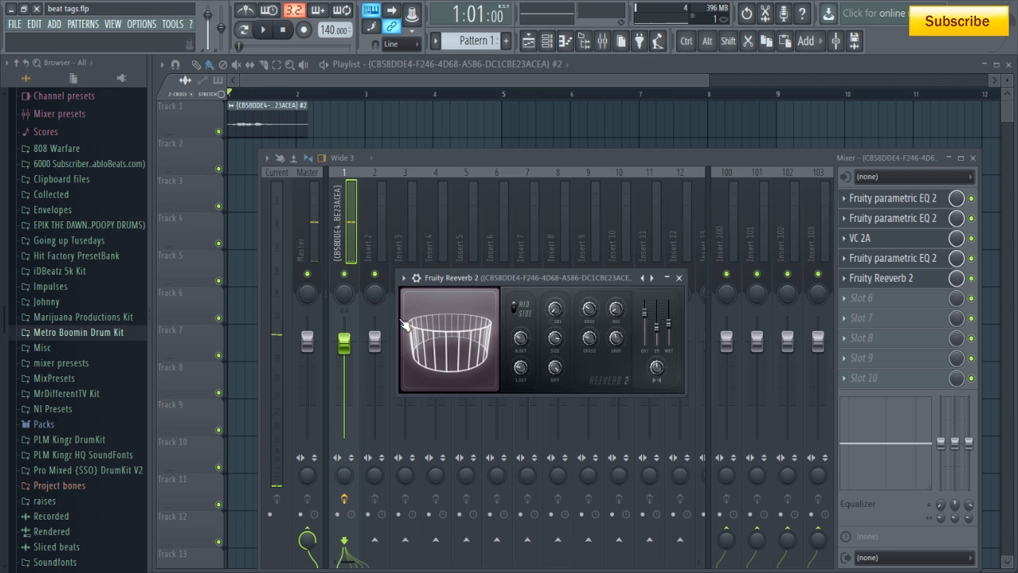
# Step: Load Fruity Delay 2 in slot 6 of the vocal's mixer track and close its window
pyautogui.moveTo(666, 160)
pyautogui.mouseDown()
pyautogui.moveTo(683, 157)
pyautogui.moveTo(666, 157)
pyautogui.mouseUp()
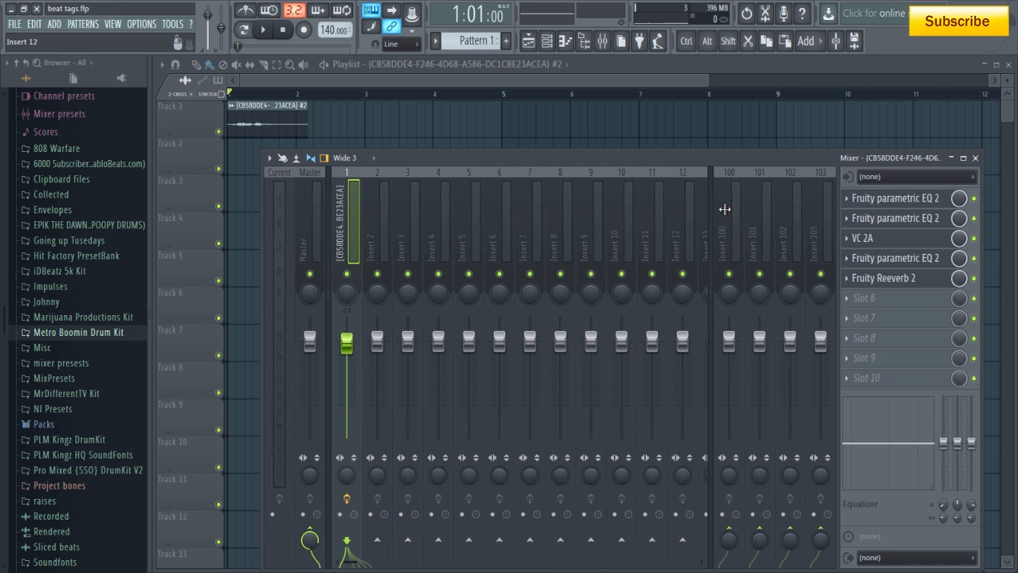
pyautogui.click(867, 298)
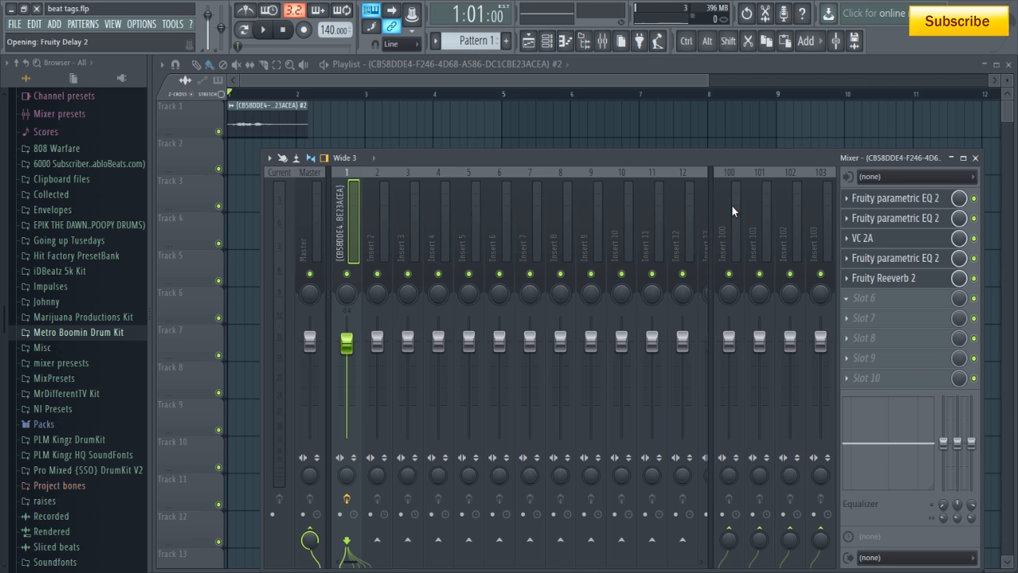
pyautogui.click(732, 204)
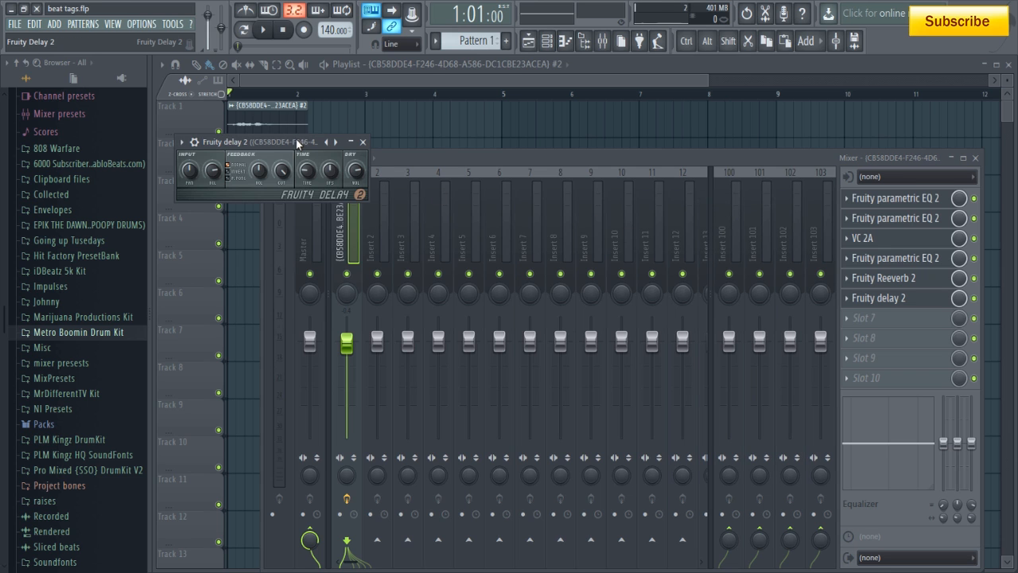
pyautogui.moveTo(295, 141); pyautogui.dragTo(614, 300)
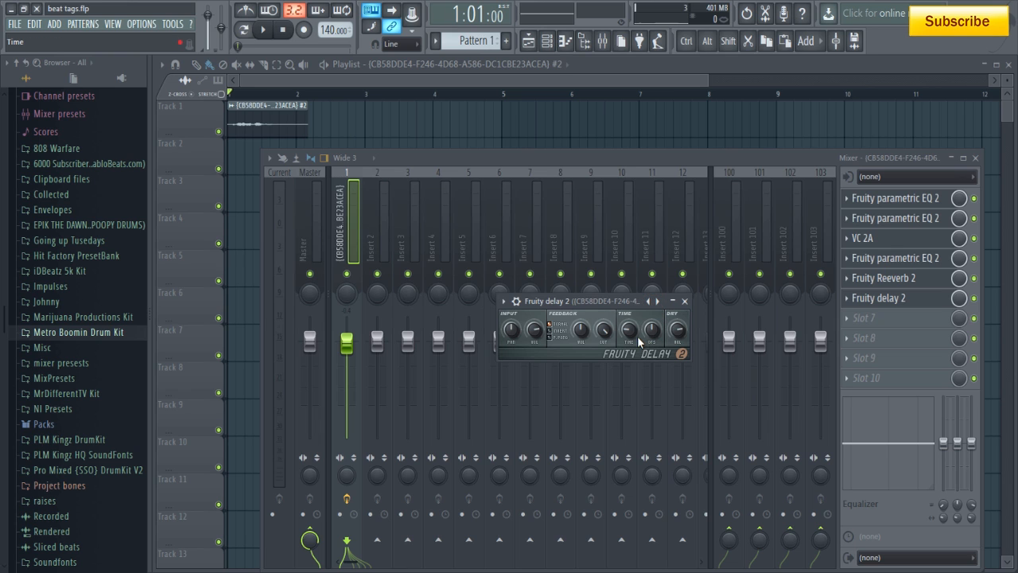
pyautogui.click(685, 302)
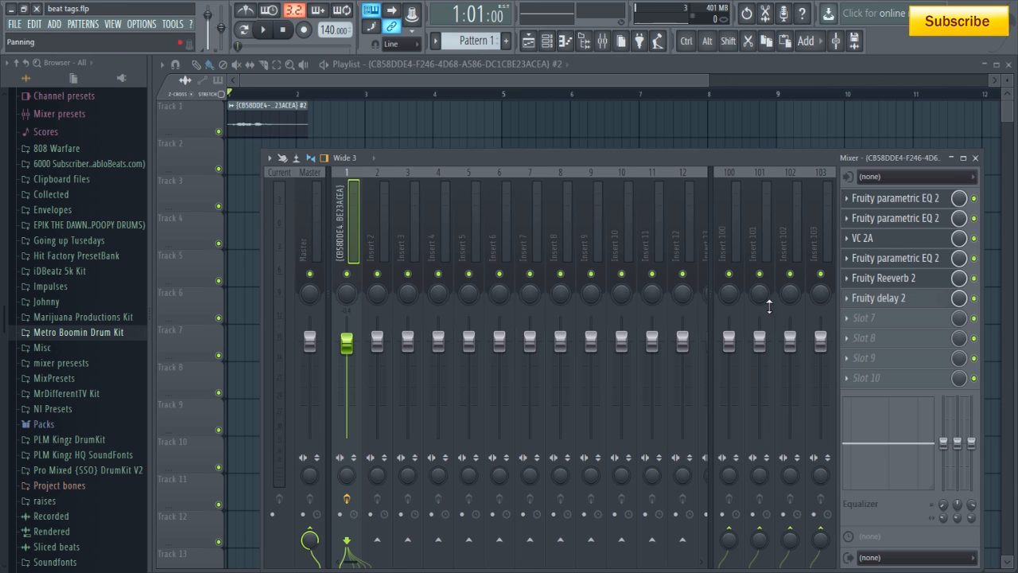
pyautogui.click(848, 300)
pyautogui.moveTo(848, 301)
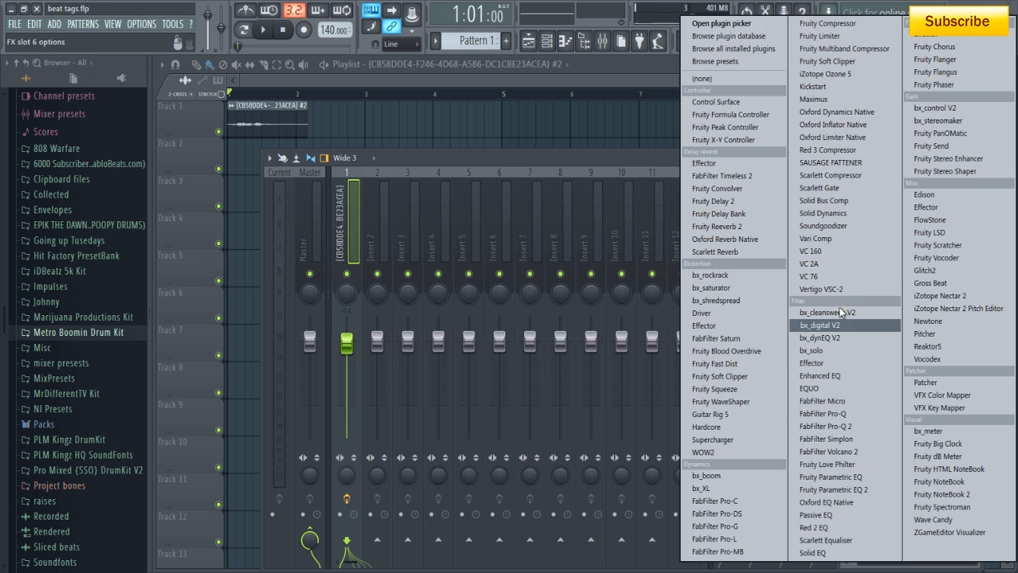
pyautogui.click(596, 152)
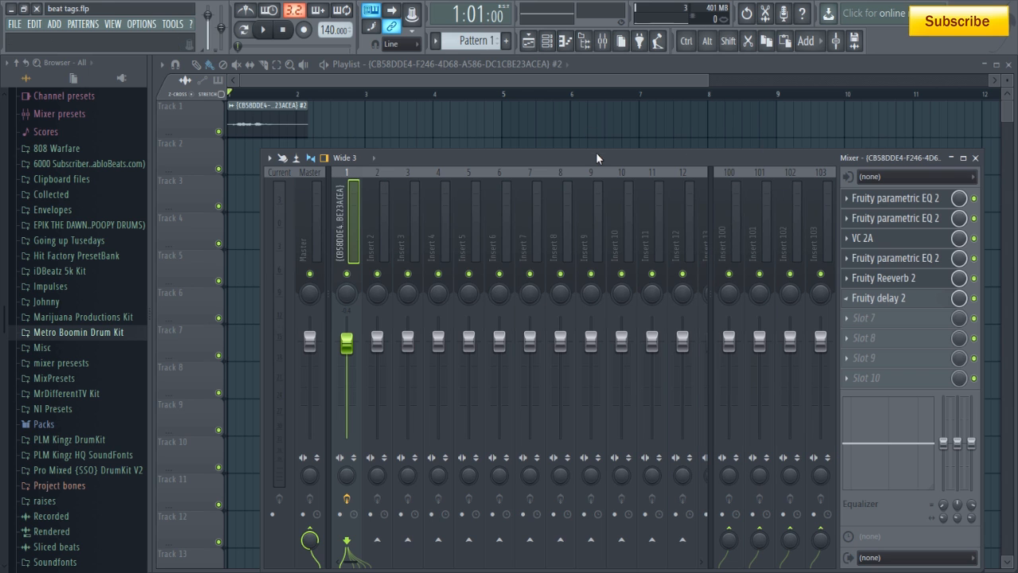
pyautogui.click(881, 298)
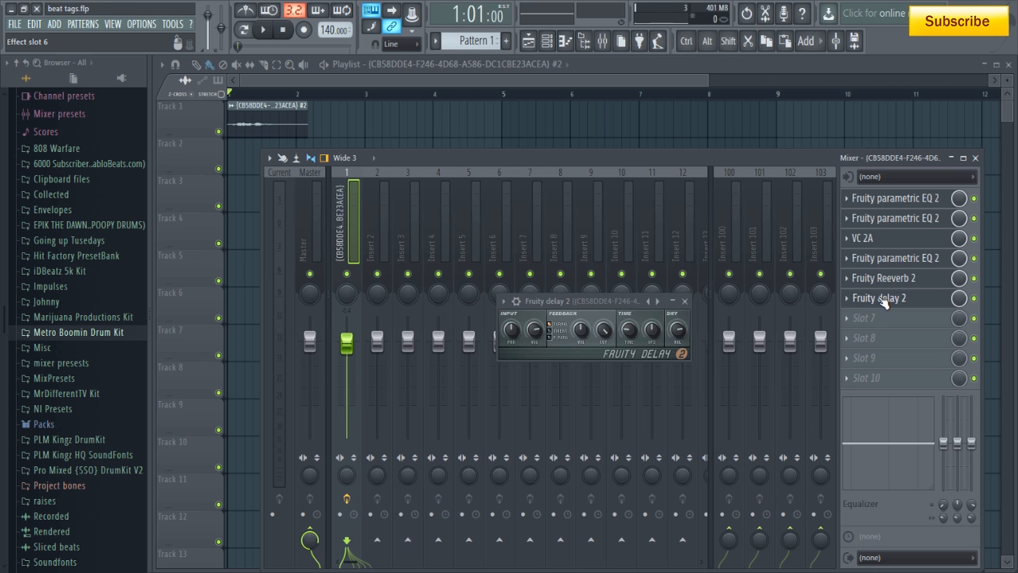
pyautogui.moveTo(592, 289); pyautogui.dragTo(573, 280)
pyautogui.rightClick(597, 295)
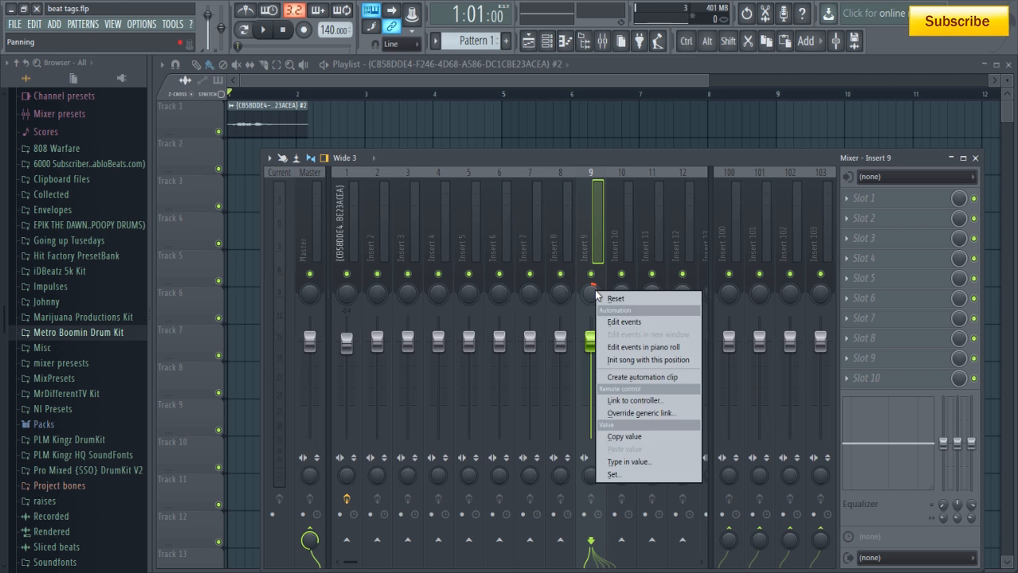
pyautogui.click(609, 299)
pyautogui.click(342, 253)
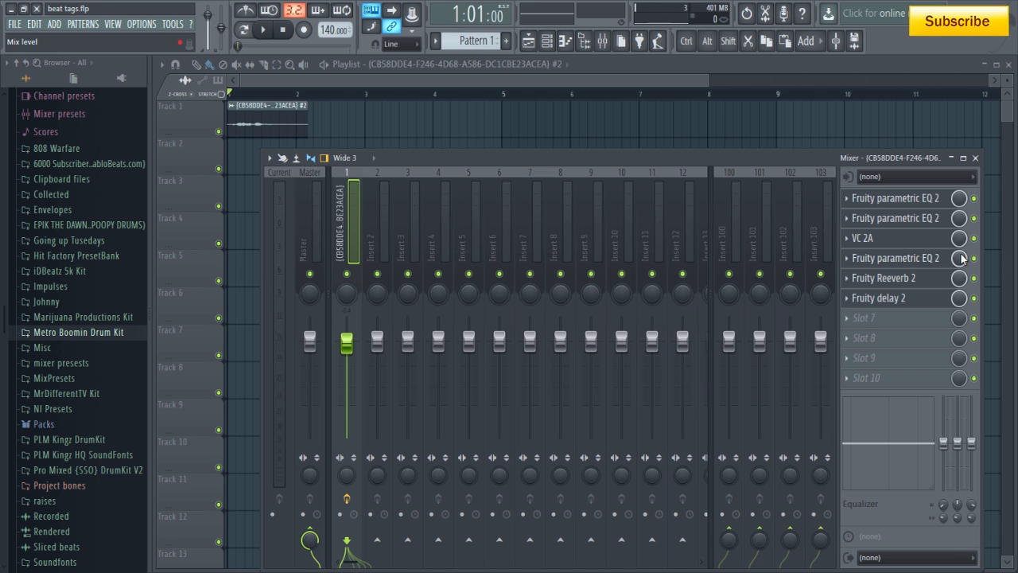
# Step: Set the delay time of the vocal's Fruity Delay 2 to 4 steps and play the clip through it
pyautogui.click(879, 298)
pyautogui.moveTo(595, 309); pyautogui.dragTo(581, 254)
pyautogui.press('space')
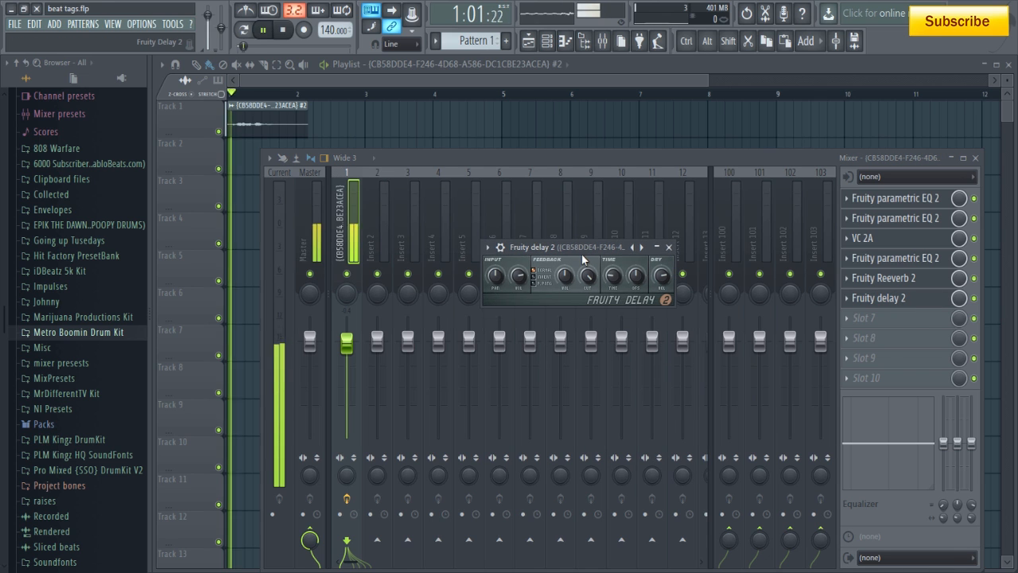
pyautogui.press('space')
pyautogui.rightClick(615, 279)
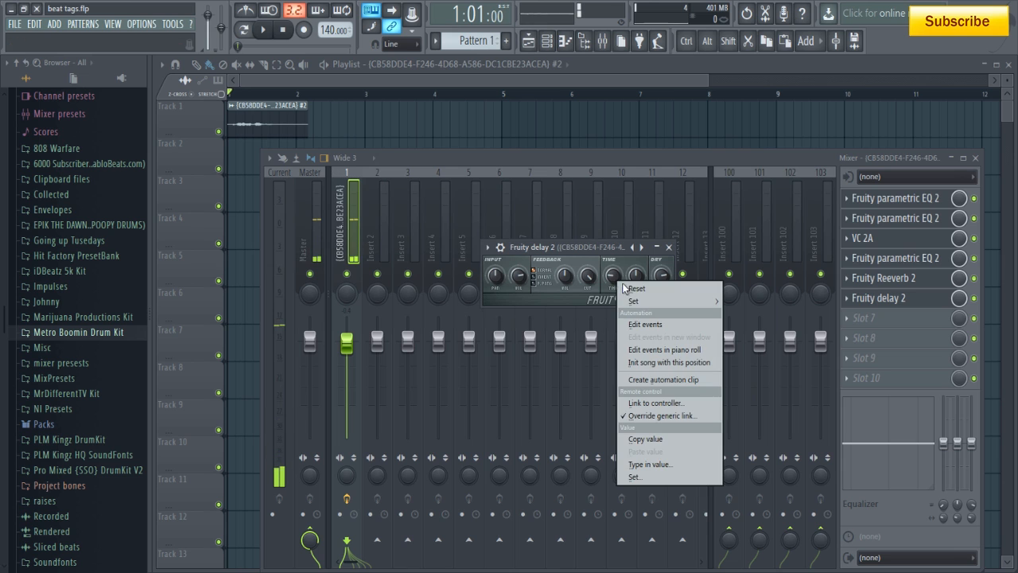
pyautogui.moveTo(636, 301)
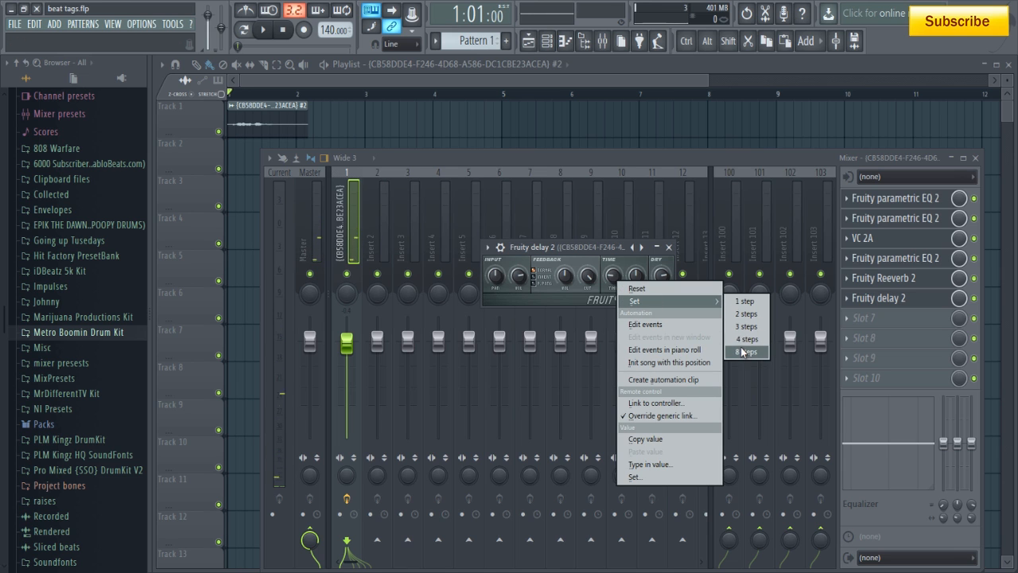
pyautogui.click(744, 341)
pyautogui.press('space')
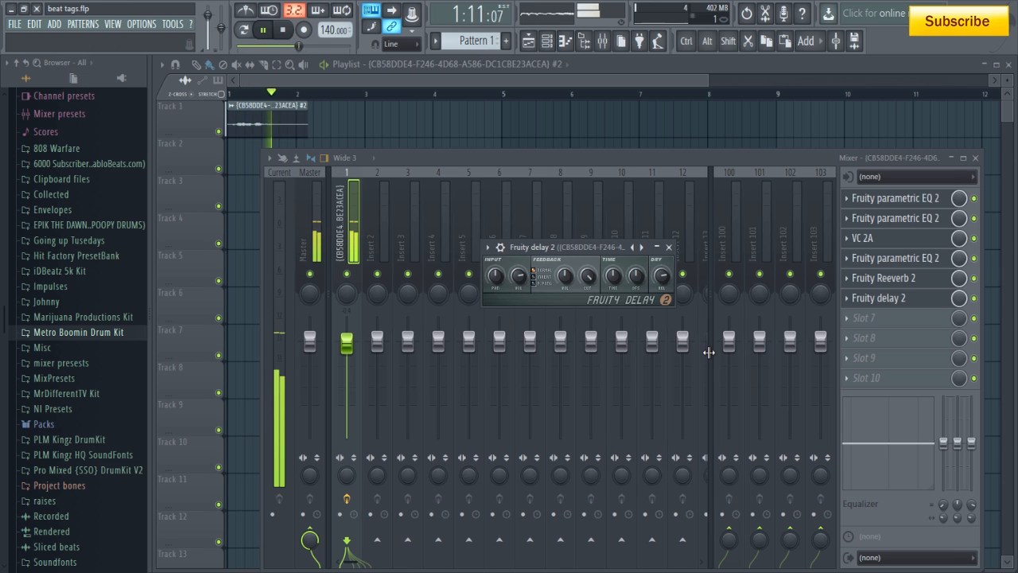
# Step: Lower the feedback level of Fruity Delay 2 and audition the vocal clip again
pyautogui.press('space')
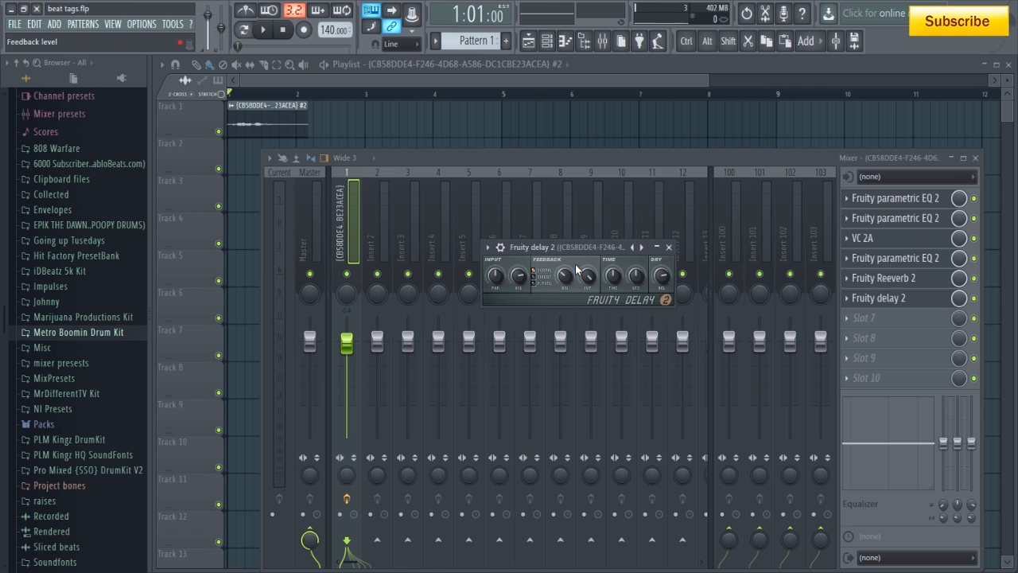
pyautogui.press('space')
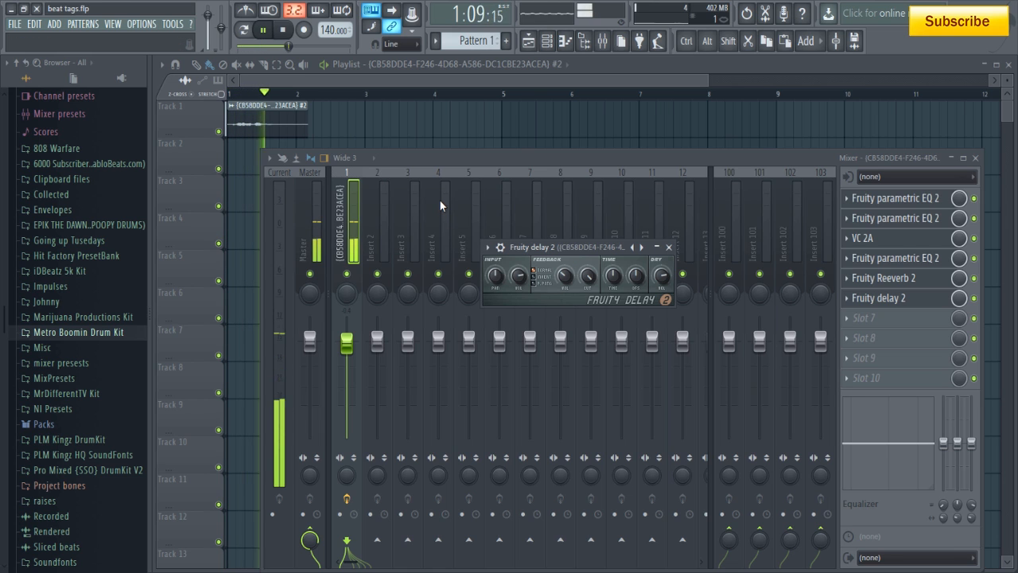
pyautogui.press('space')
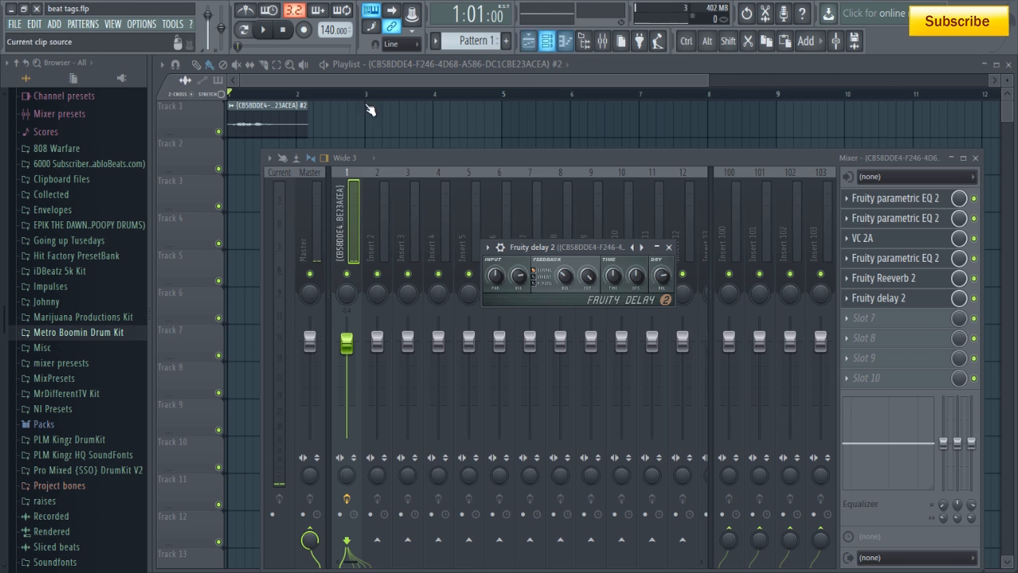
# Step: Reverse the vocal clip's sample, audition it and extend the clip on Track 1 to bar 5 in the playlist
pyautogui.click(250, 126)
pyautogui.doubleClick(251, 126)
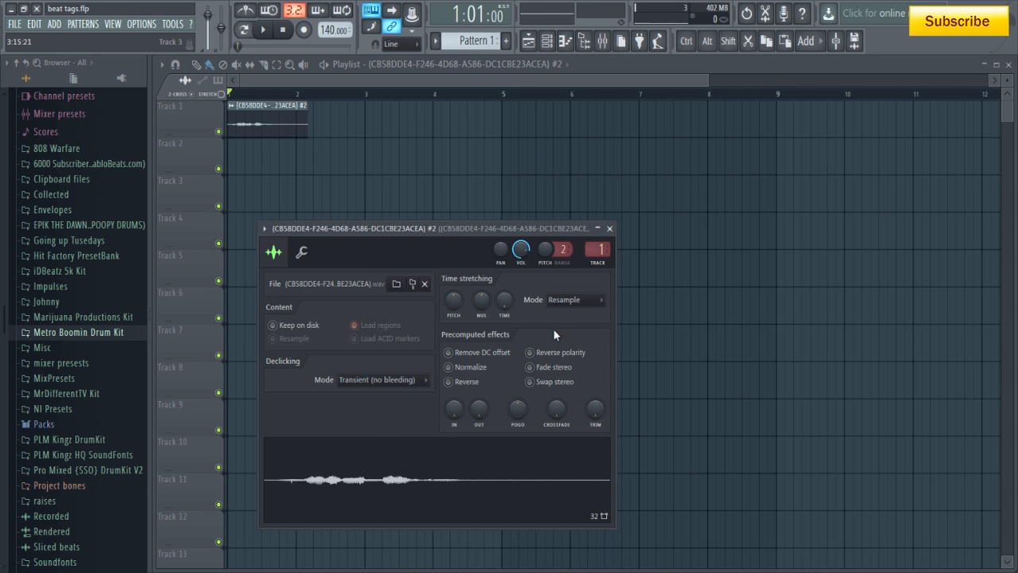
pyautogui.click(450, 383)
pyautogui.press('space')
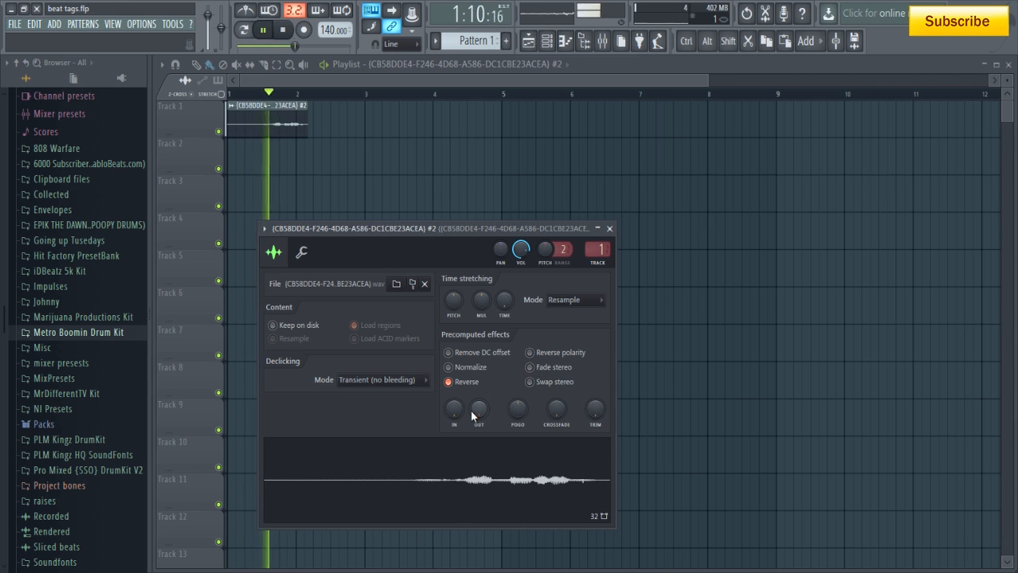
pyautogui.press('space')
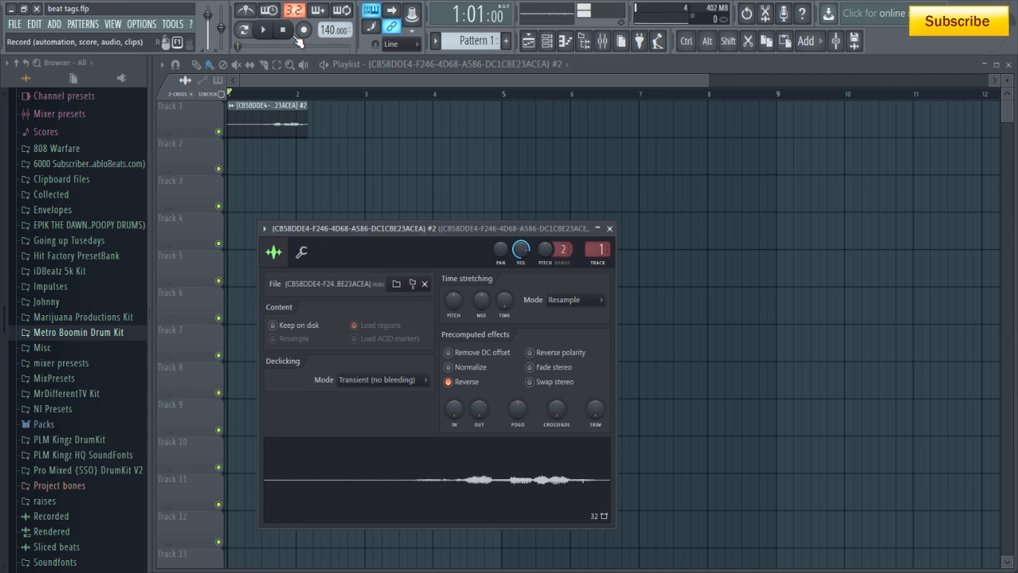
pyautogui.moveTo(307, 108); pyautogui.dragTo(504, 108)
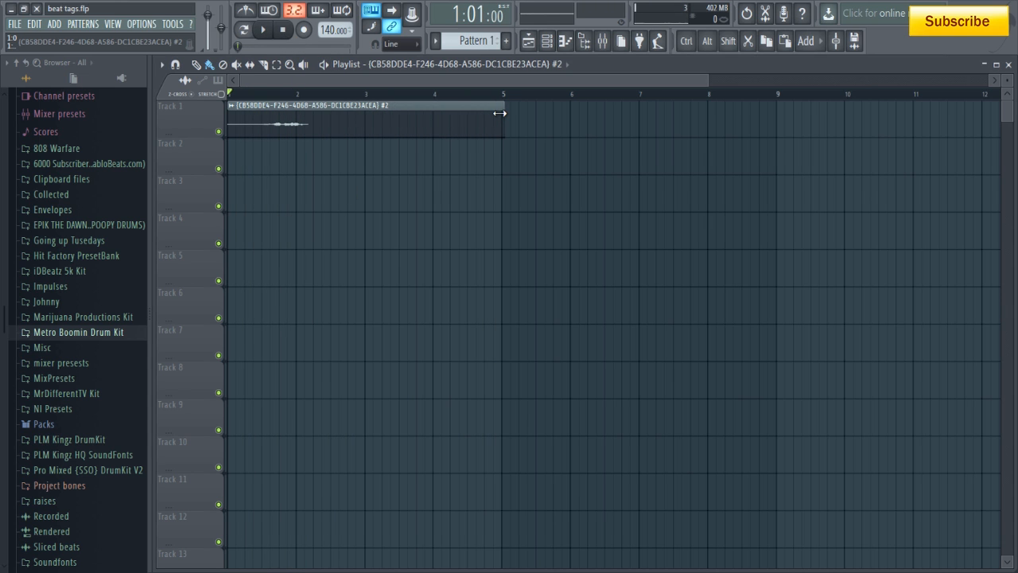
# Step: Load Edison in slot 7 of the vocal's mixer track, after the delay
pyautogui.click(547, 41)
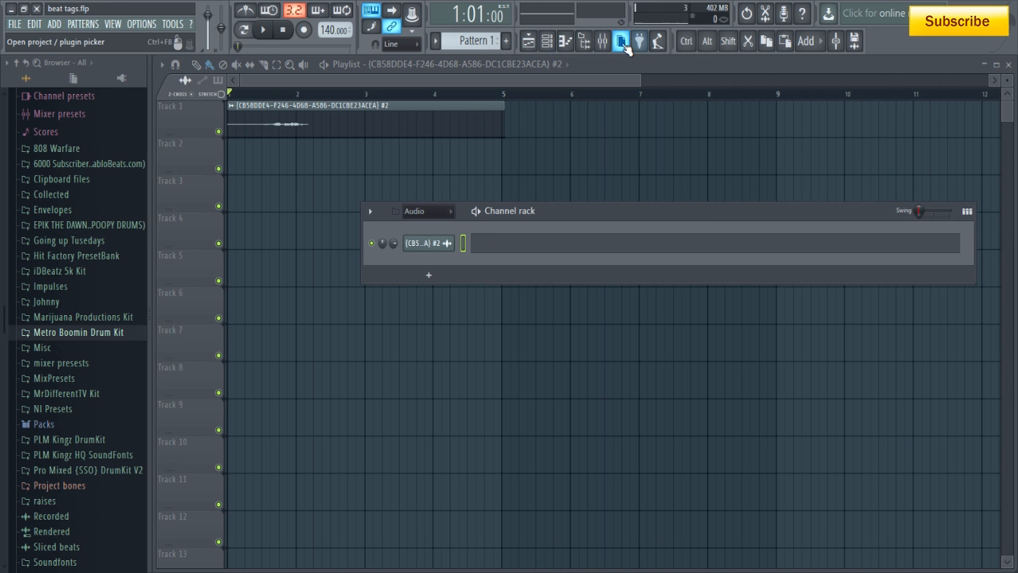
pyautogui.click(603, 41)
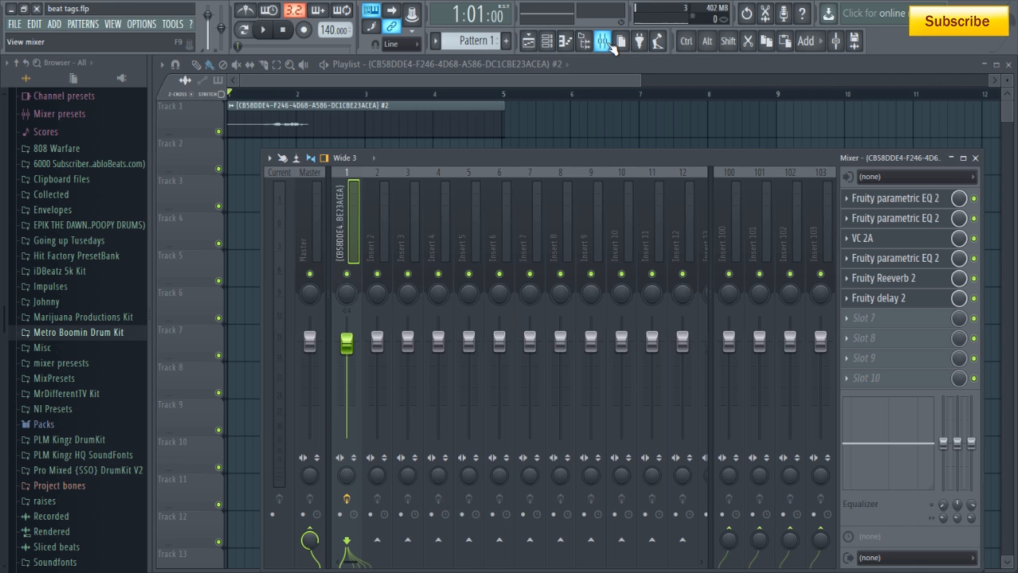
pyautogui.click(866, 323)
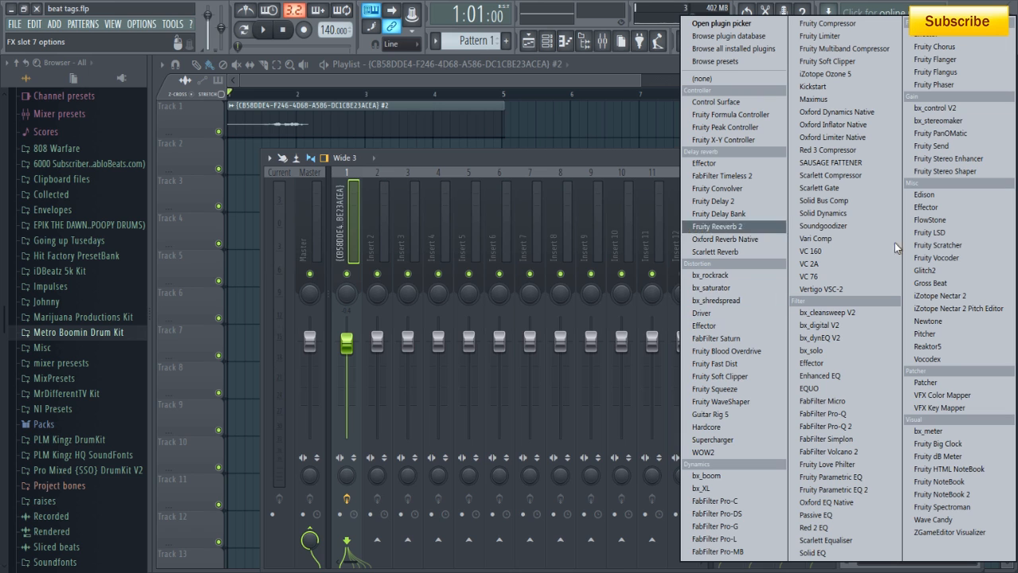
pyautogui.click(927, 194)
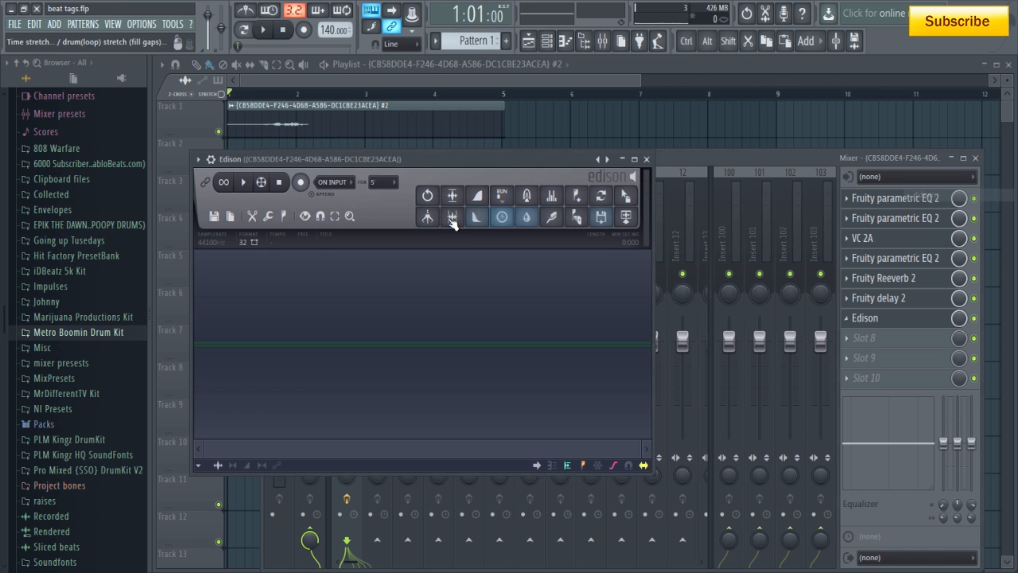
# Step: Set Edison to record on play and arm its recording
pyautogui.click(334, 182)
pyautogui.click(332, 233)
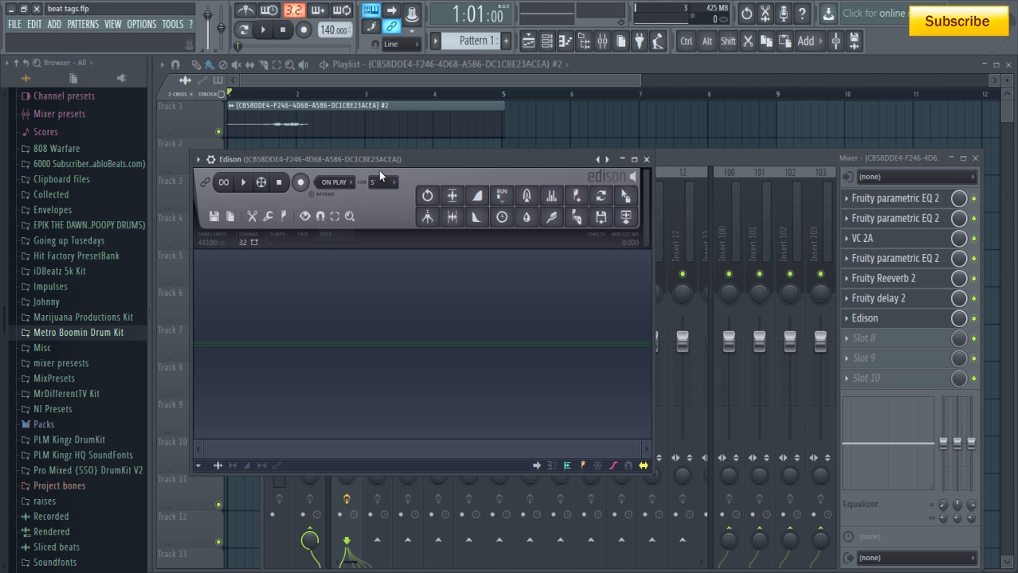
pyautogui.moveTo(380, 171); pyautogui.dragTo(472, 247)
pyautogui.click(392, 262)
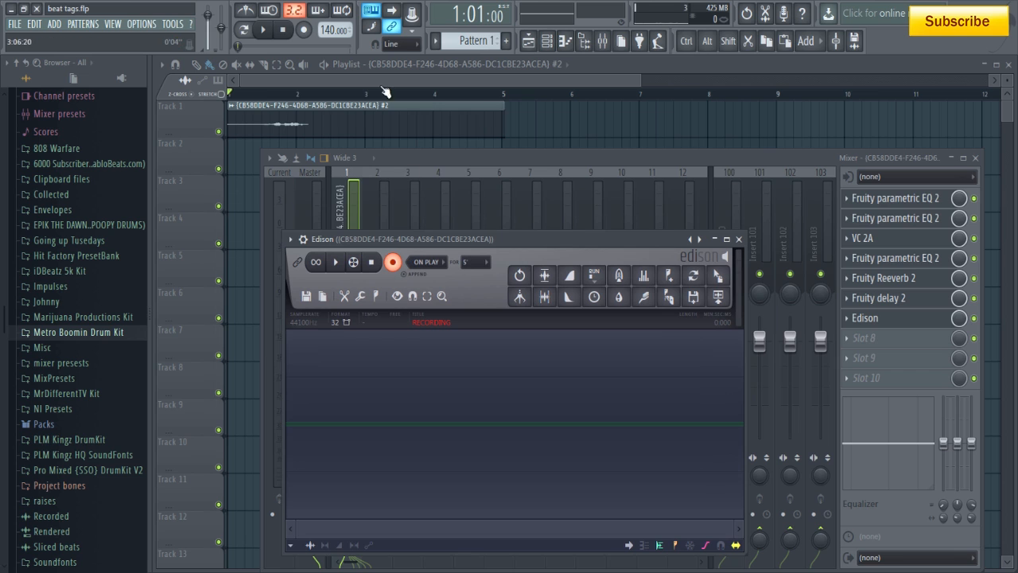
pyautogui.click(266, 38)
pyautogui.click(266, 31)
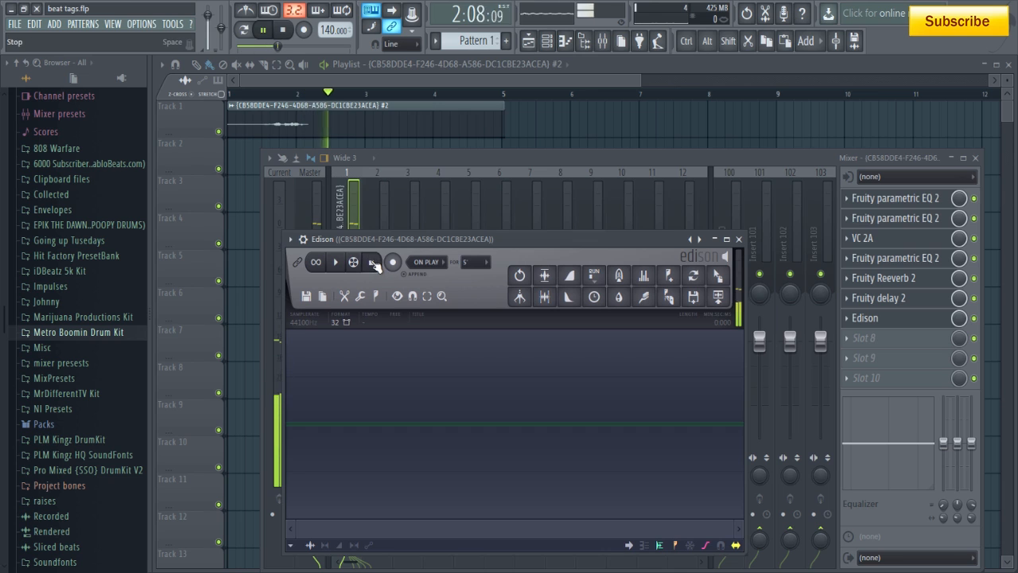
pyautogui.click(287, 31)
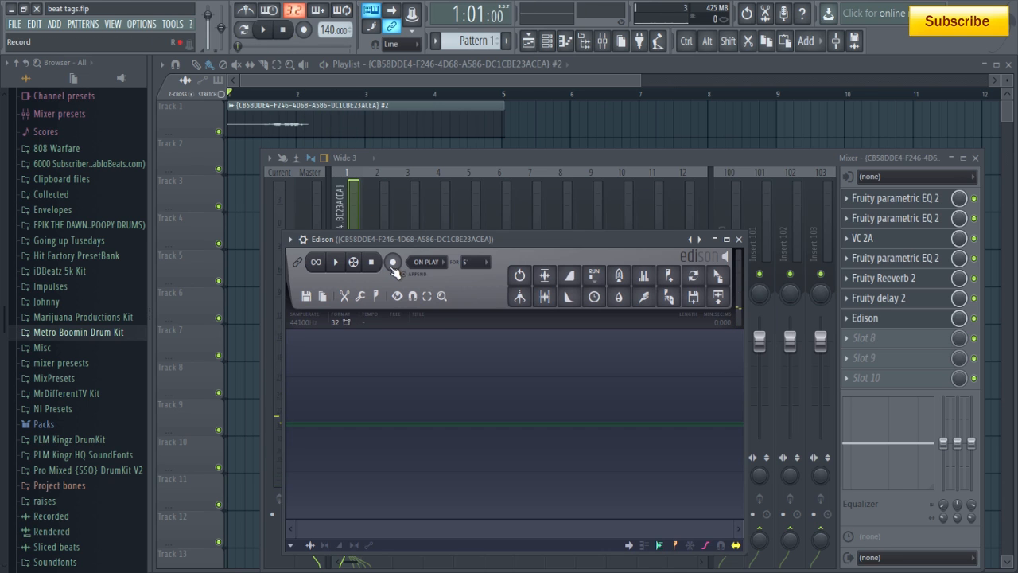
# Step: Arm Edison's recording again and record the processed vocal by playing the song from the start to past bar 4
pyautogui.click(393, 265)
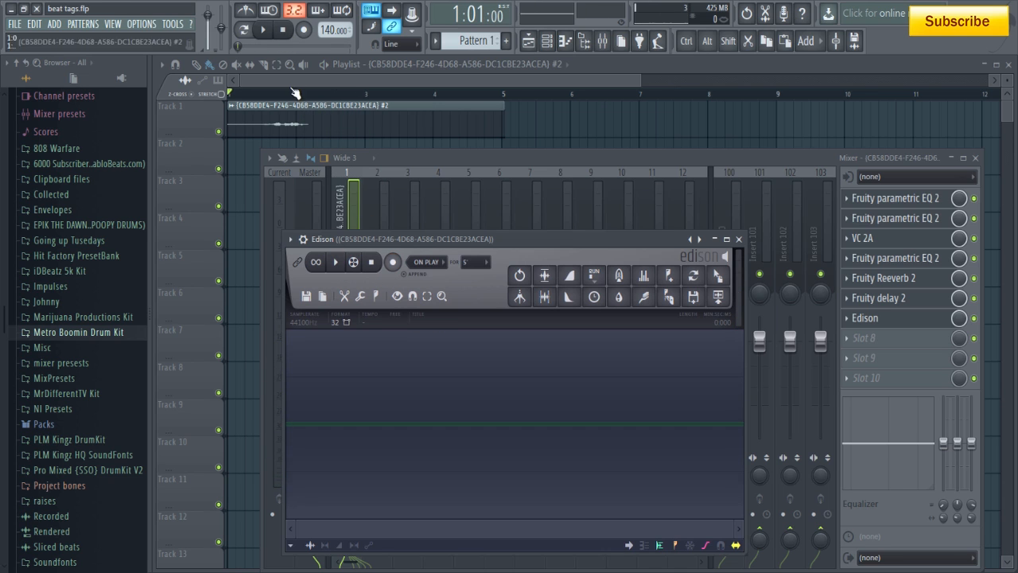
pyautogui.click(263, 30)
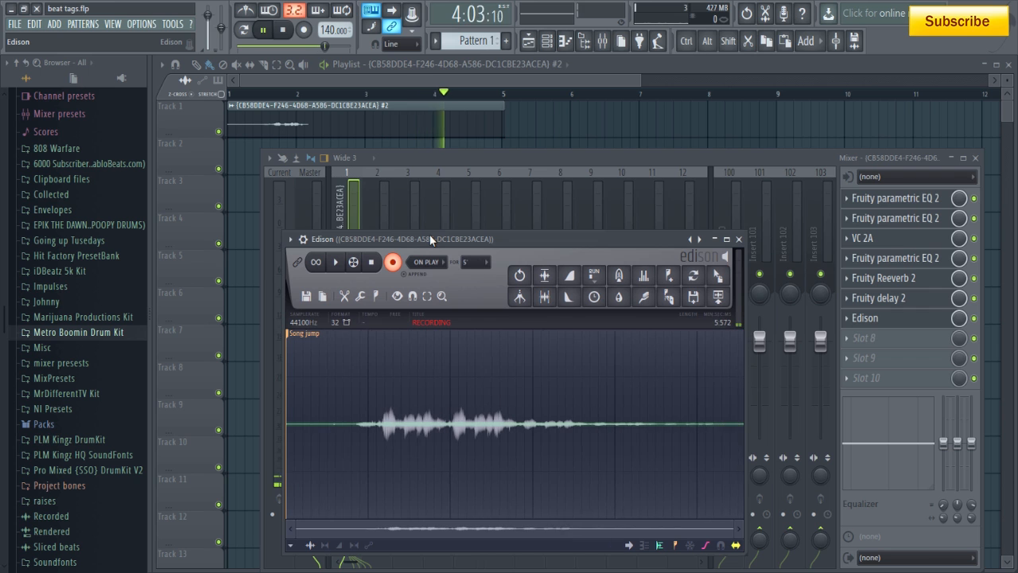
pyautogui.click(283, 30)
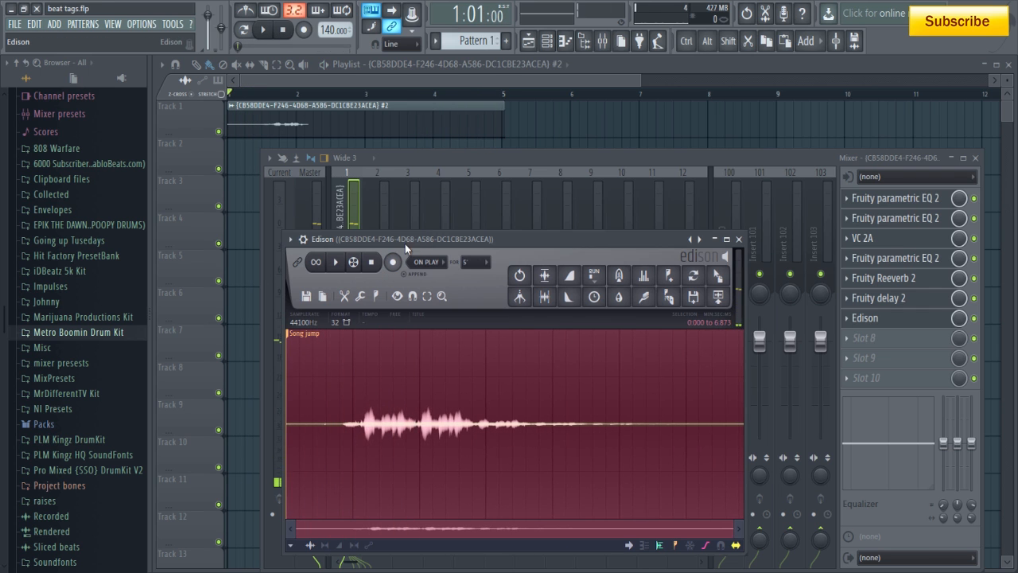
# Step: Close the mixer and place the Edison recording as an audio clip at bar 1 of Track 3 in the playlist
pyautogui.moveTo(404, 242); pyautogui.dragTo(458, 238)
pyautogui.click(458, 167)
pyautogui.moveTo(457, 163); pyautogui.dragTo(484, 180)
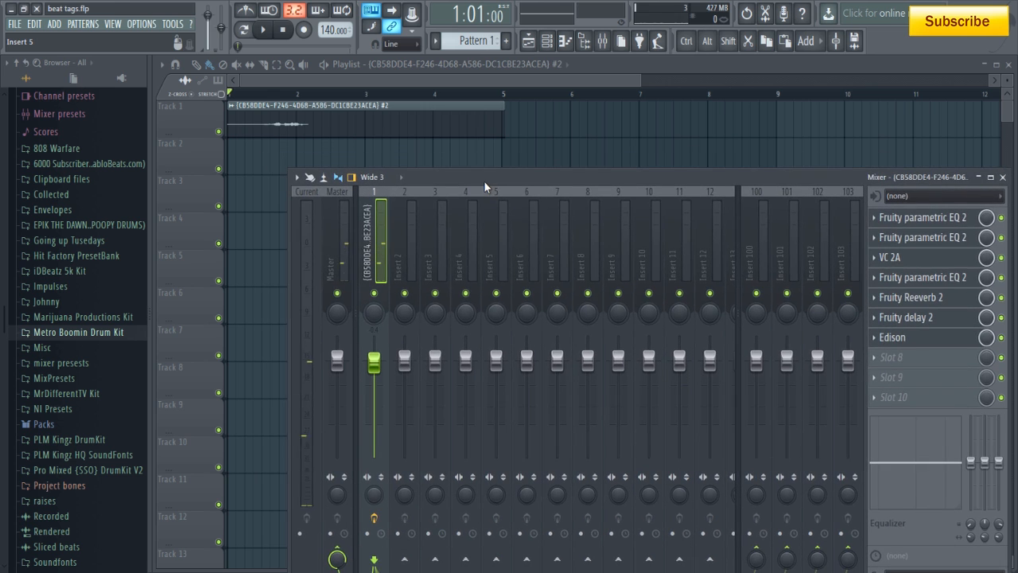
pyautogui.click(987, 175)
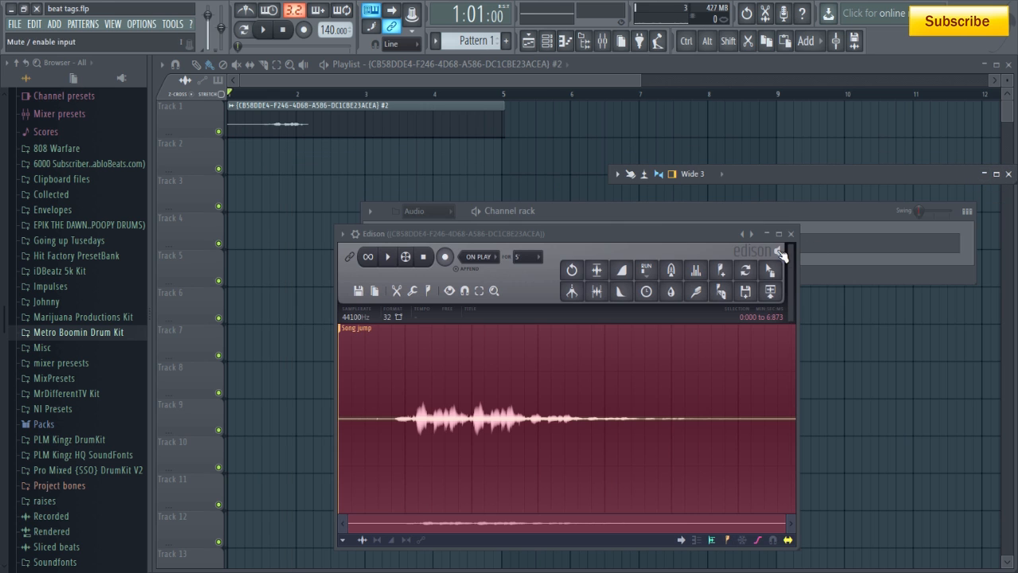
pyautogui.moveTo(770, 267); pyautogui.dragTo(278, 198)
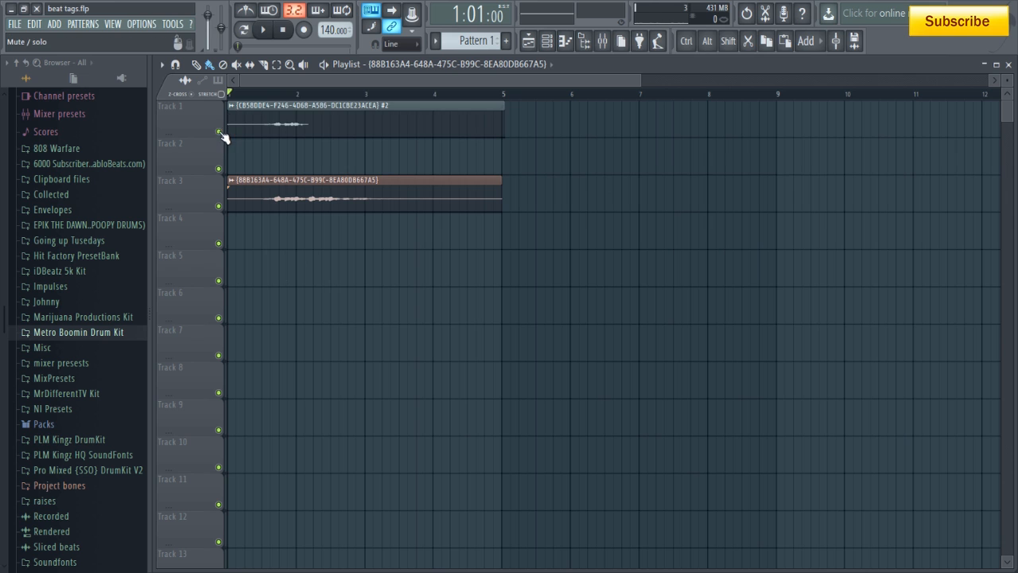
# Step: Mute Track 1 and reverse the sample of the recorded clip on Track 3
pyautogui.click(219, 131)
pyautogui.doubleClick(275, 199)
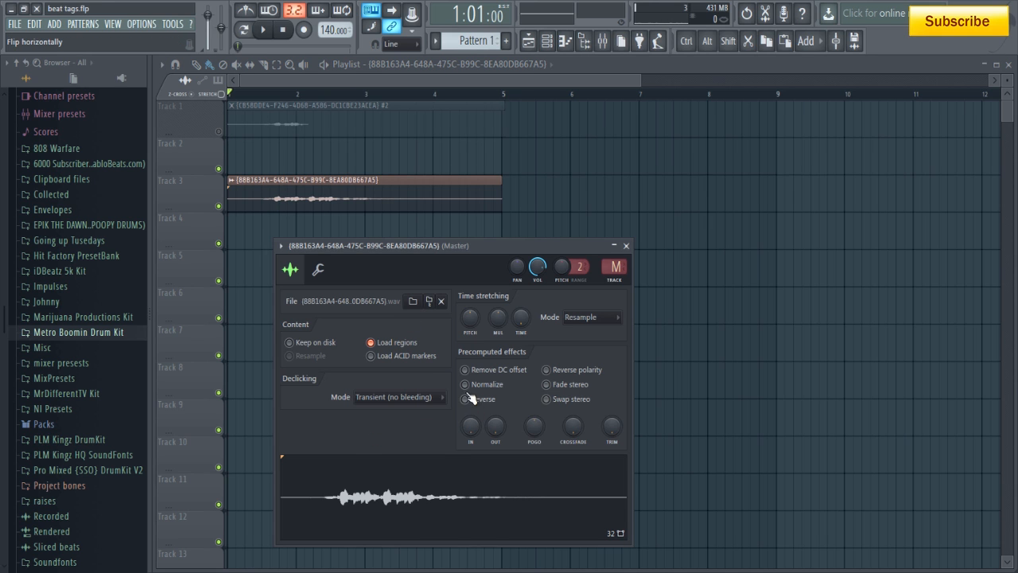
pyautogui.click(466, 399)
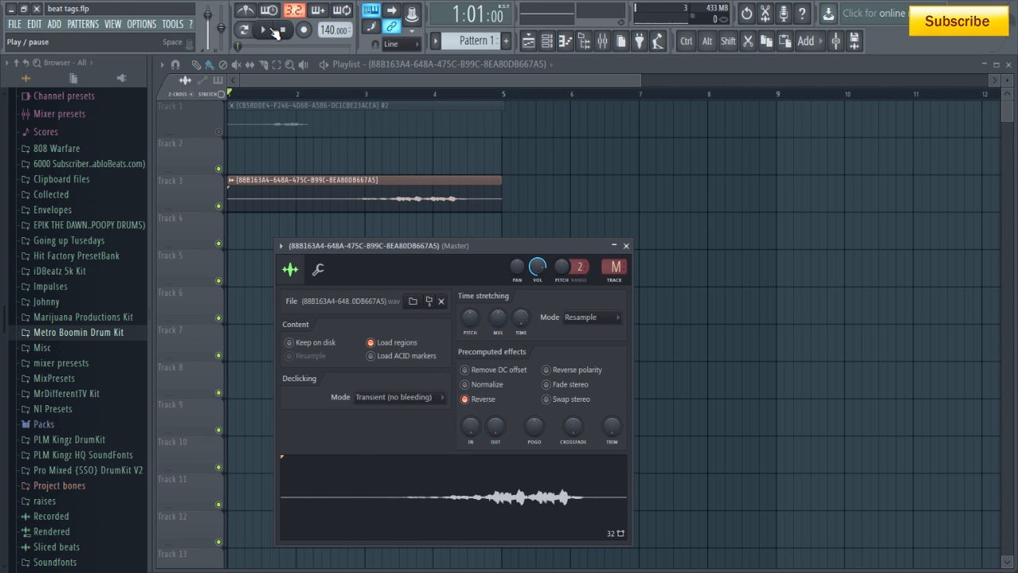
# Step: Audition the reversed clip on Track 3 from the start and from around bar 2, then show the channel rack and replay it
pyautogui.click(264, 29)
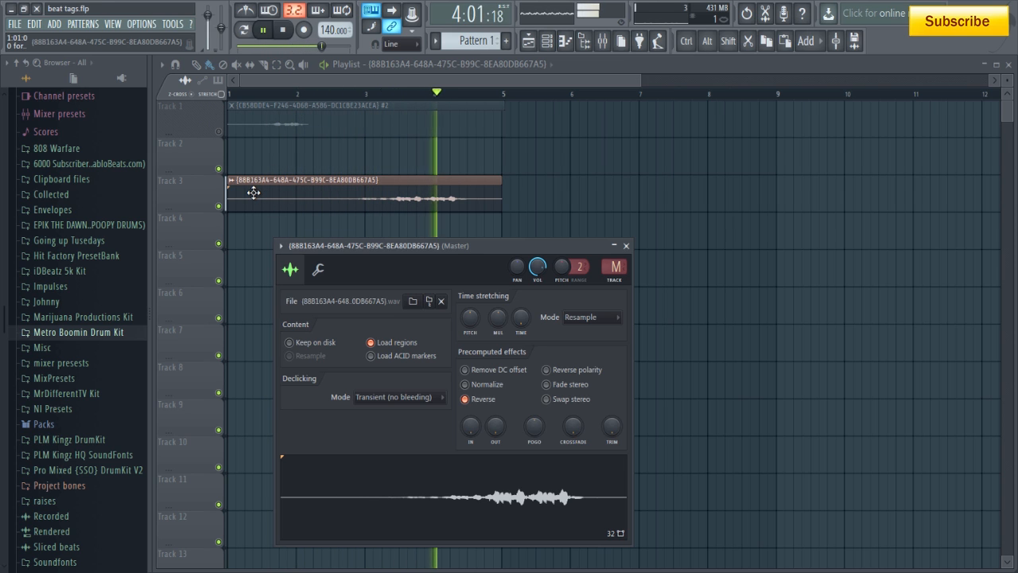
pyautogui.click(283, 31)
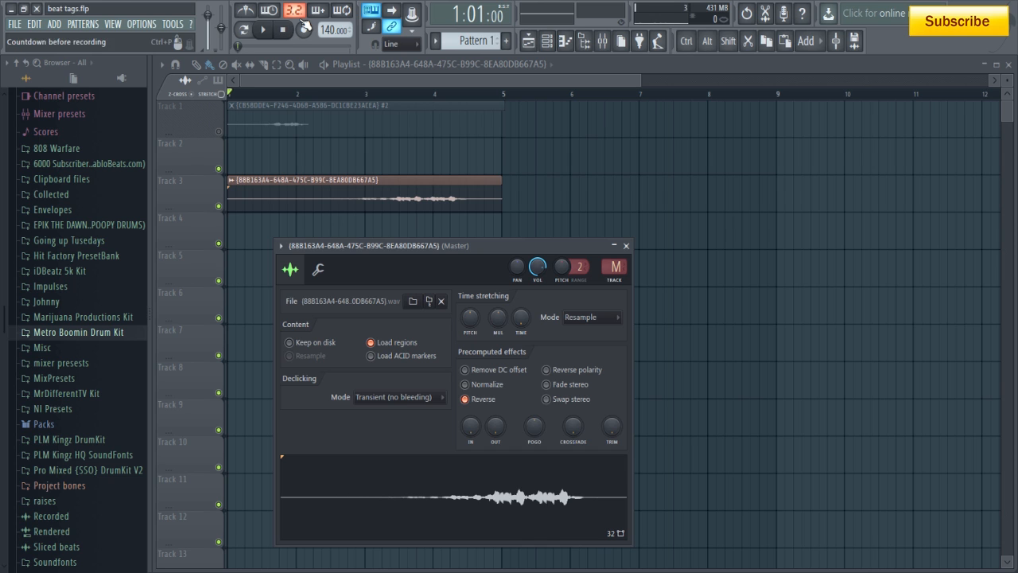
pyautogui.click(361, 95)
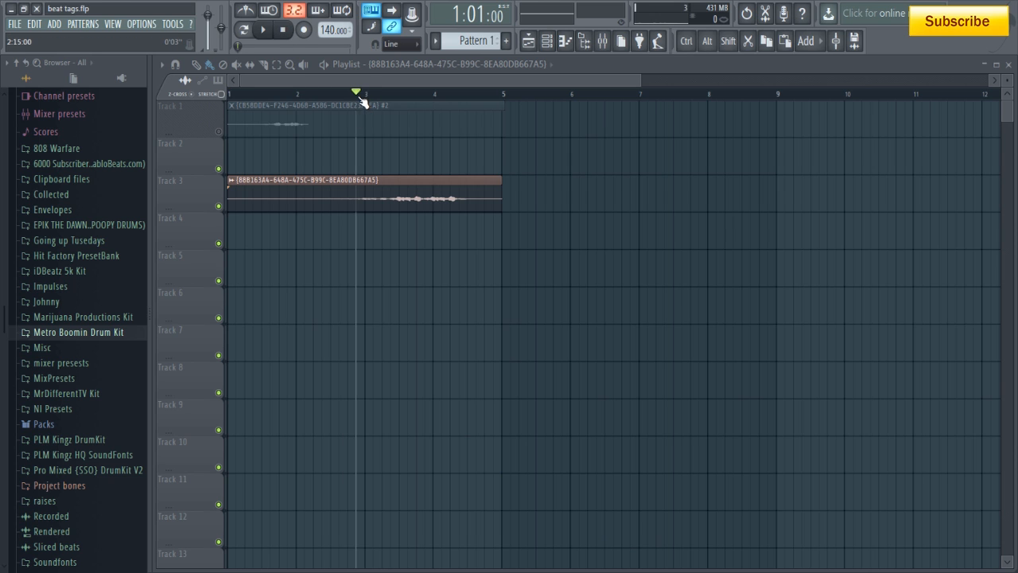
pyautogui.click(307, 95)
pyautogui.press('space')
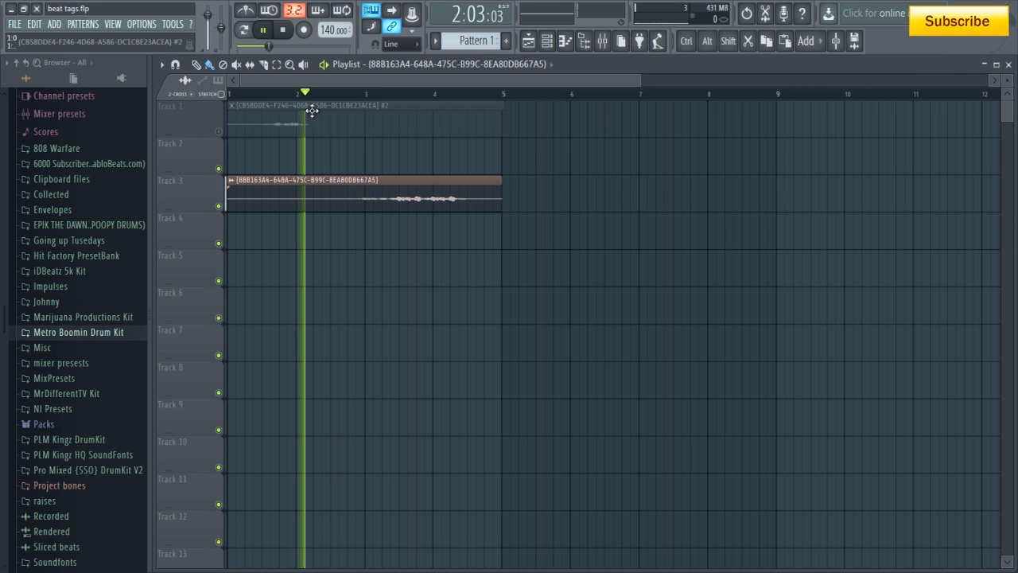
pyautogui.click(283, 31)
pyautogui.click(547, 43)
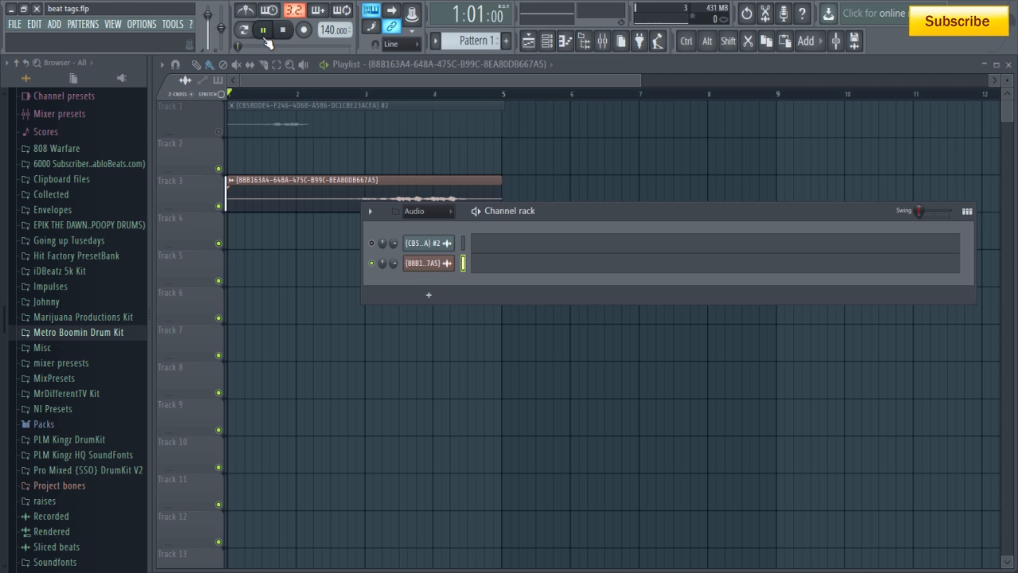
pyautogui.press('space')
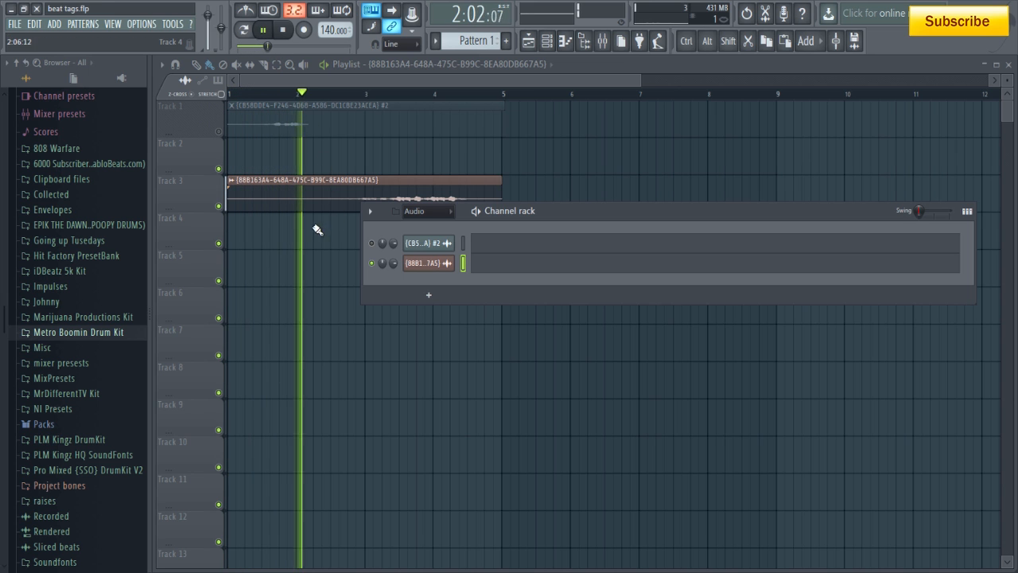
pyautogui.click(283, 30)
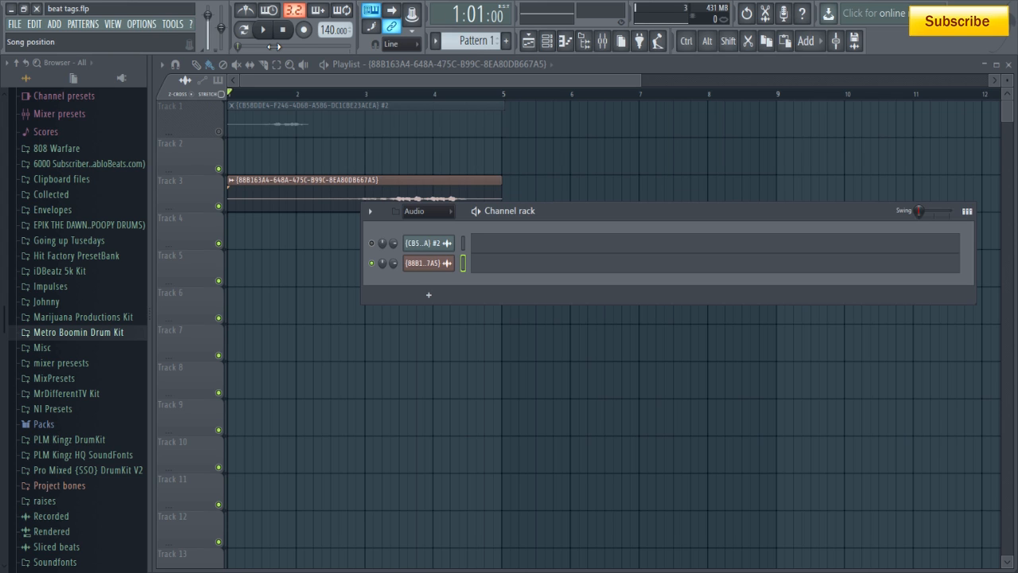
# Step: Delete the reversed clip from Track 3 and set its sample's time-stretch time to (none)
pyautogui.moveTo(352, 189); pyautogui.dragTo(387, 250)
pyautogui.click(342, 194)
pyautogui.rightClick(428, 198)
pyautogui.doubleClick(385, 251)
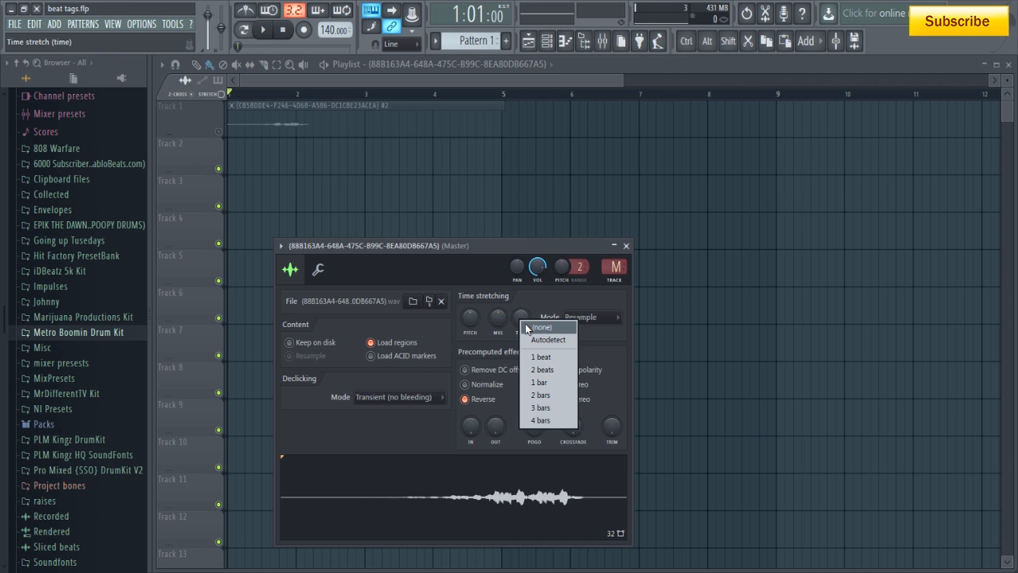
pyautogui.click(525, 323)
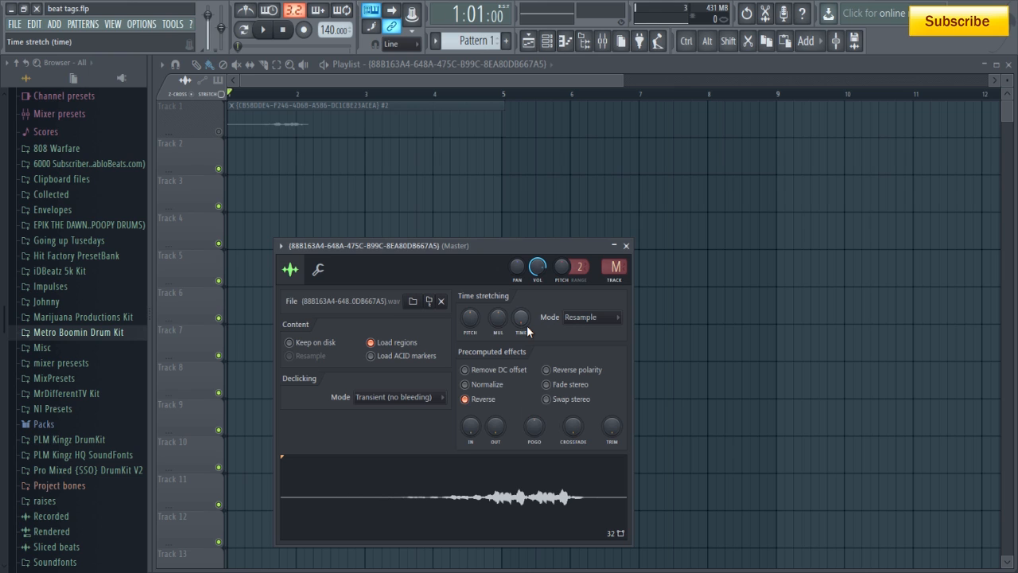